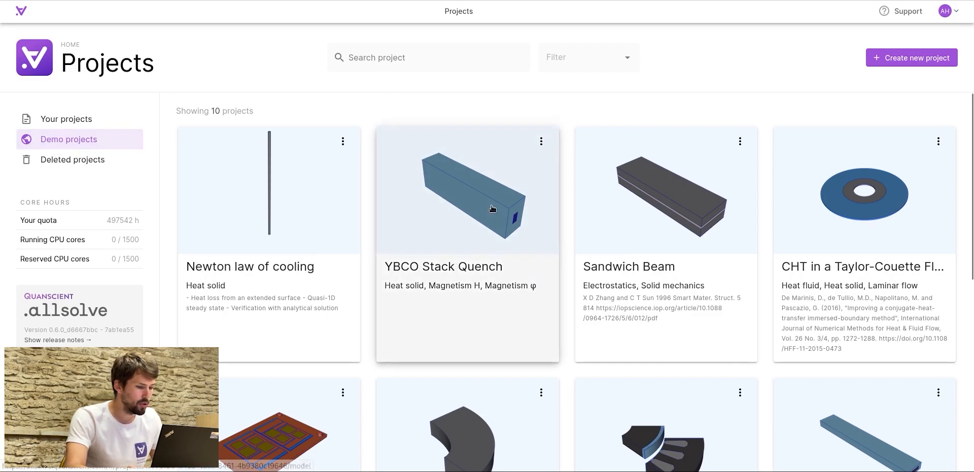
scroll(493, 203, down, 3)
scroll(496, 201, up, 3)
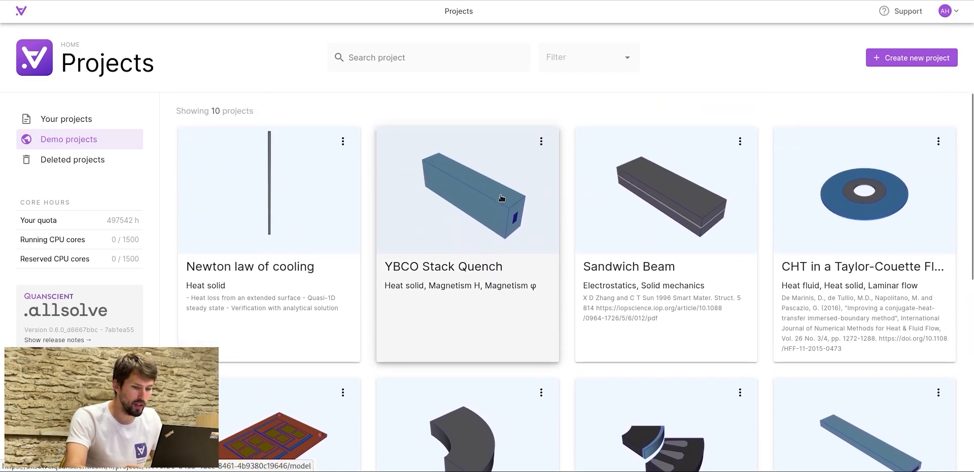
click(539, 141)
click(594, 115)
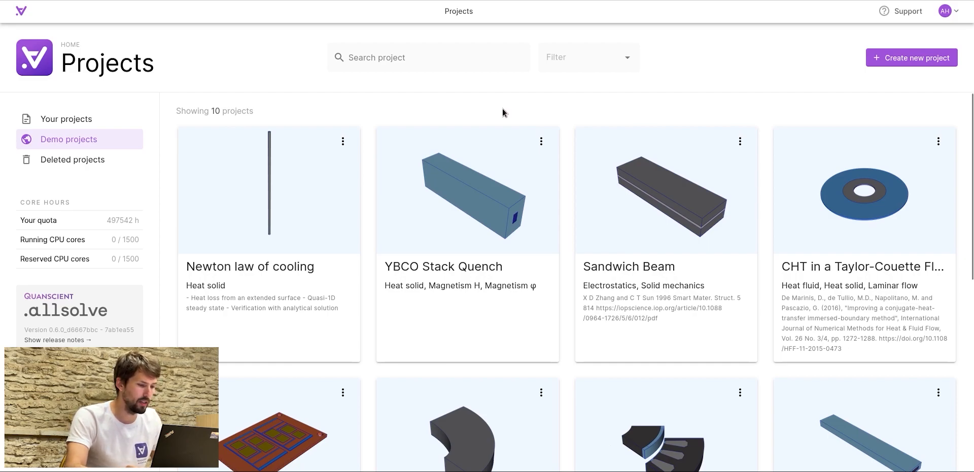
Create a project named "Eigenmode analysis of a cooling blade" and import the cooling fan's STEP geometry file.
click(903, 60)
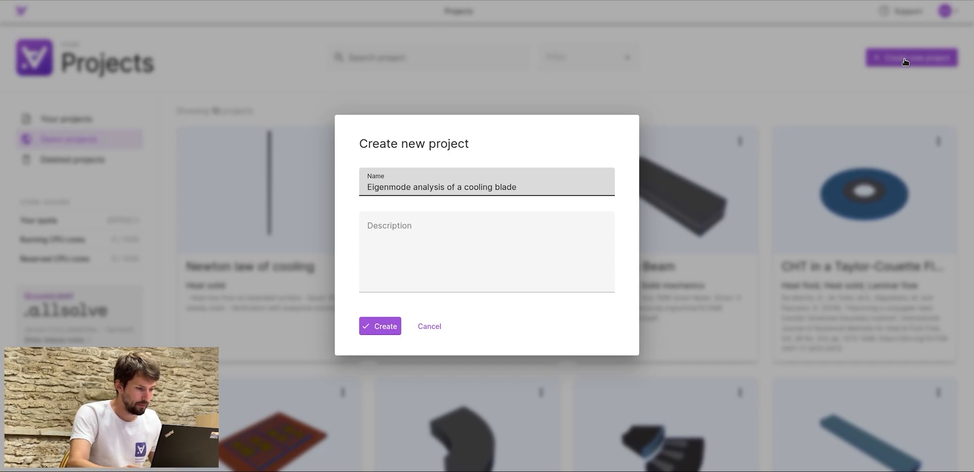
click(385, 323)
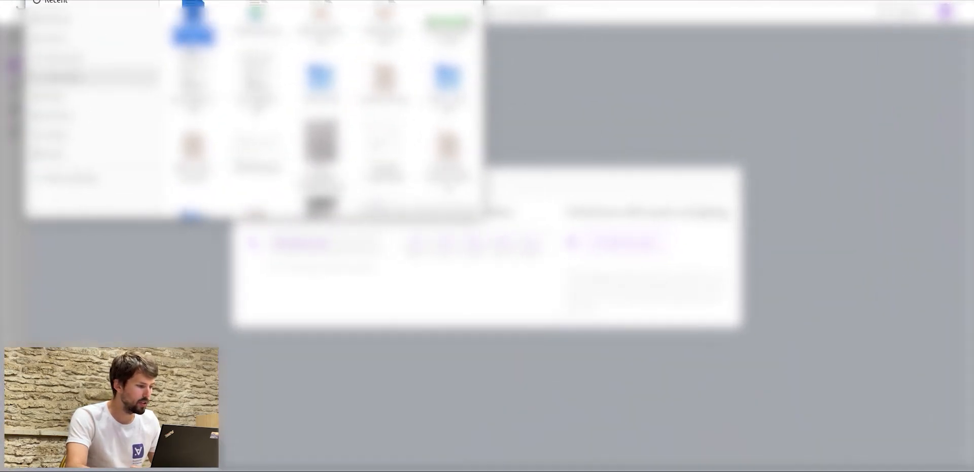
drag(193, 25, 332, 258)
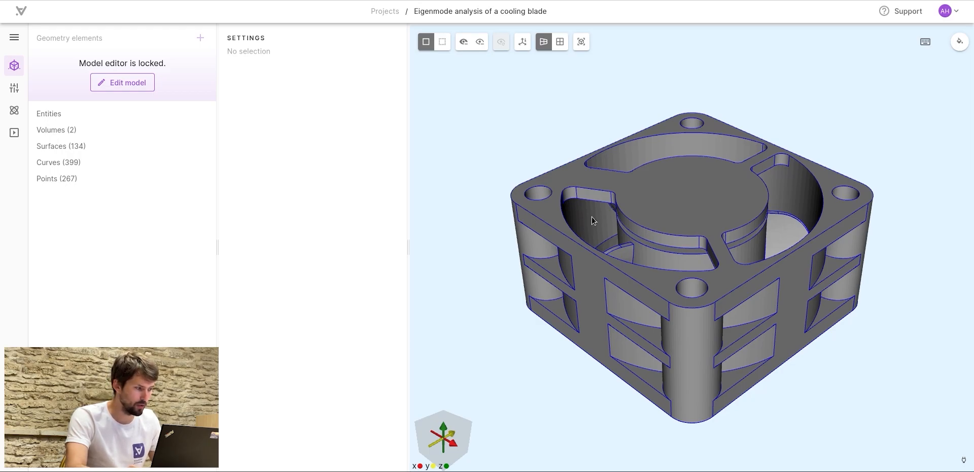
Add a Remove operation targeting the outer fan housing volume and confirm the model changes.
drag(577, 220, 595, 242)
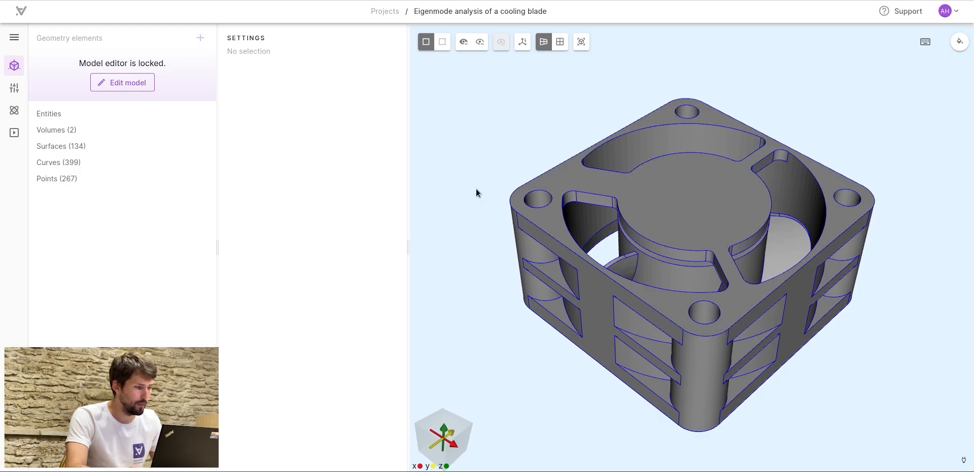
click(115, 87)
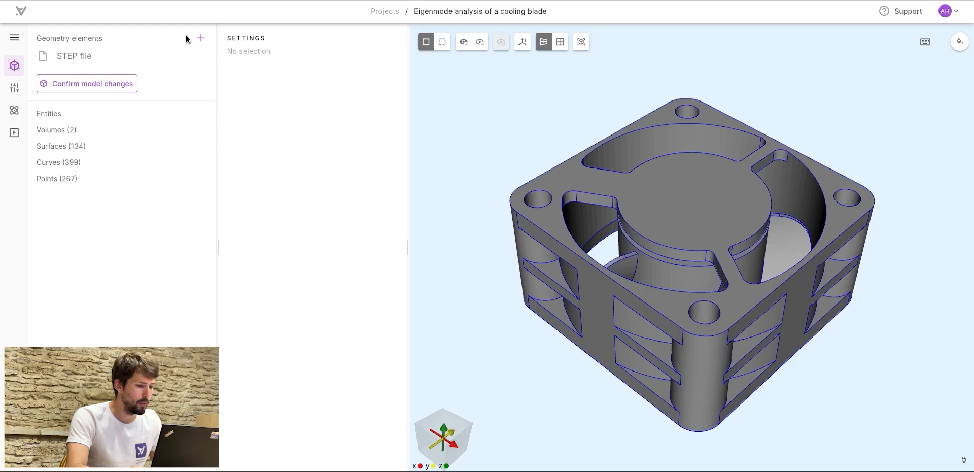
click(203, 38)
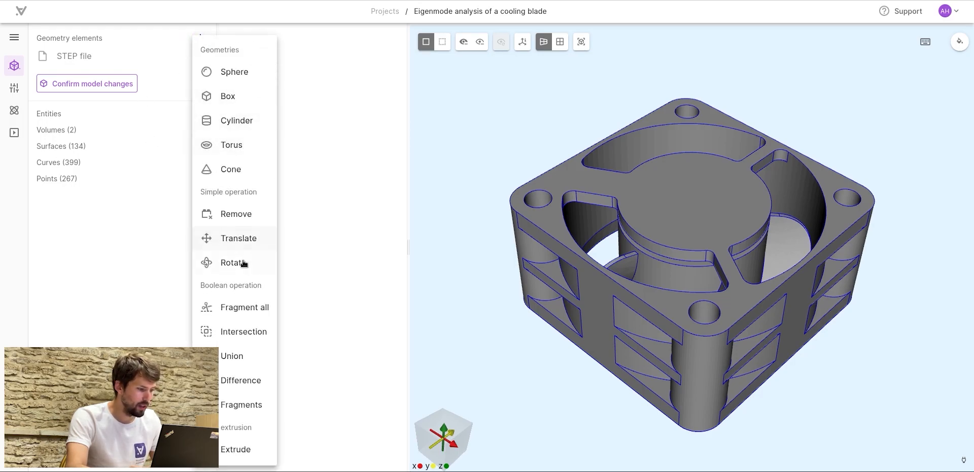
click(229, 213)
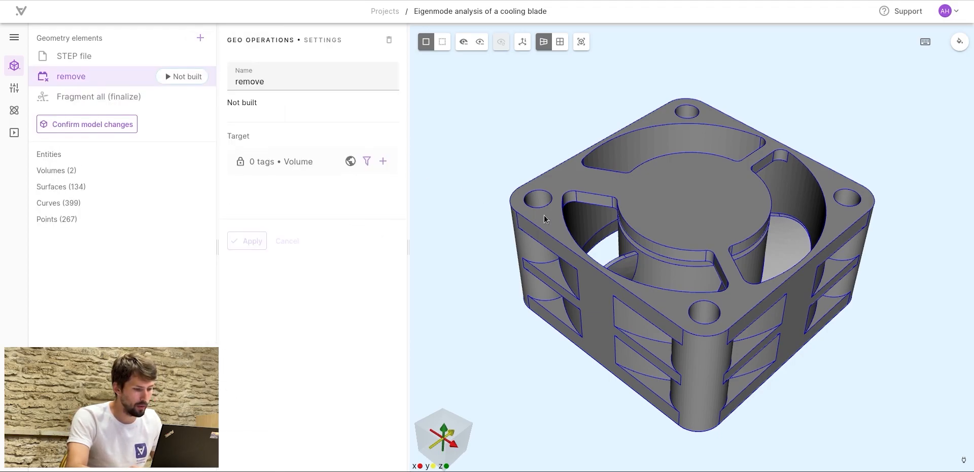
click(544, 216)
click(257, 264)
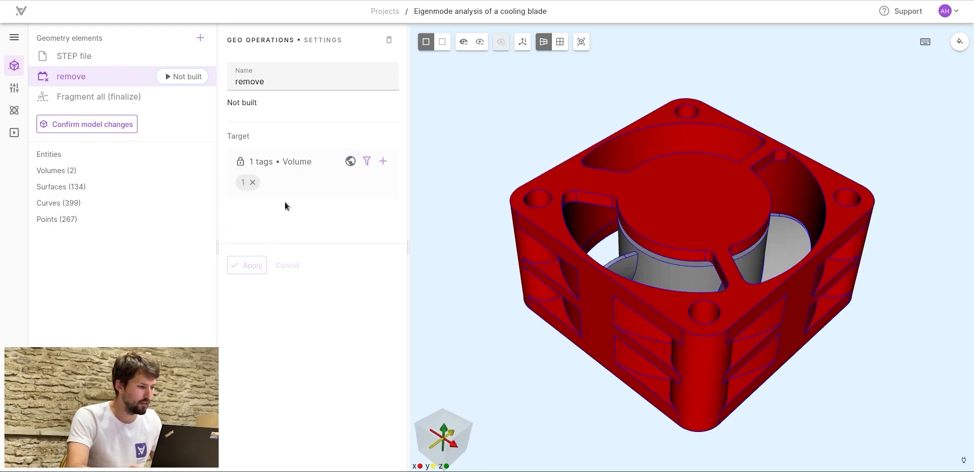
click(113, 131)
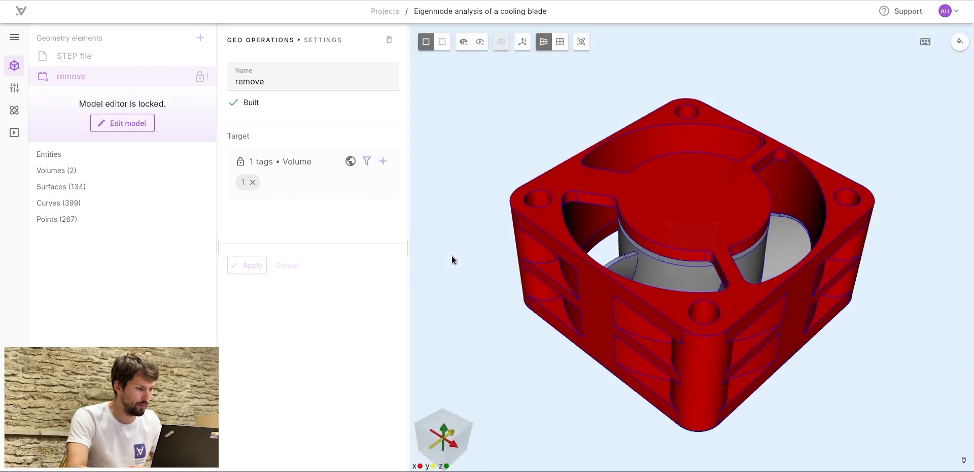
click(459, 257)
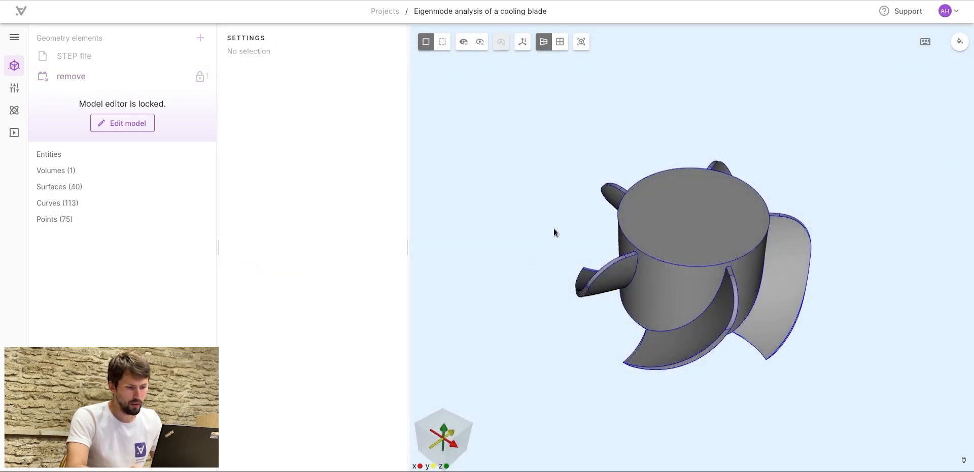
mouse_move(553, 228)
mouse_down()
mouse_move(546, 318)
mouse_move(559, 321)
mouse_move(546, 315)
mouse_move(558, 225)
mouse_move(553, 286)
mouse_move(558, 256)
mouse_move(549, 219)
mouse_up()
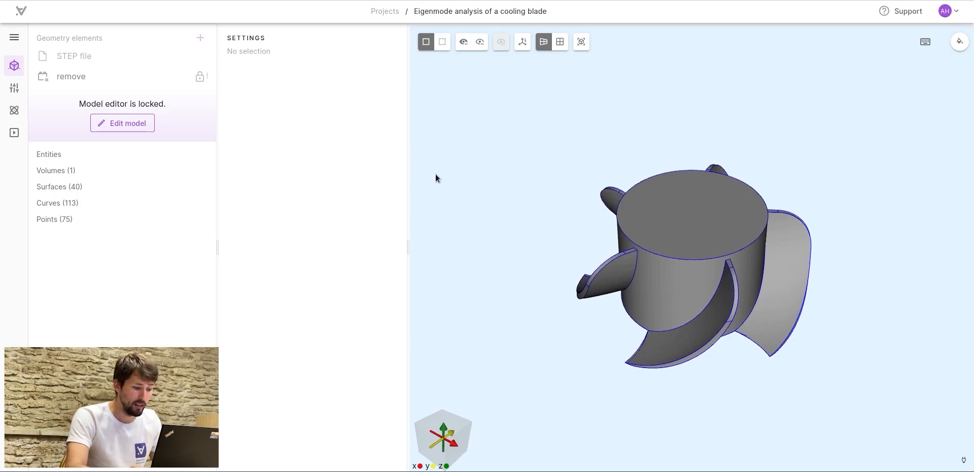
Add Aluminium from the material library and target the fan blade volume with it.
click(15, 88)
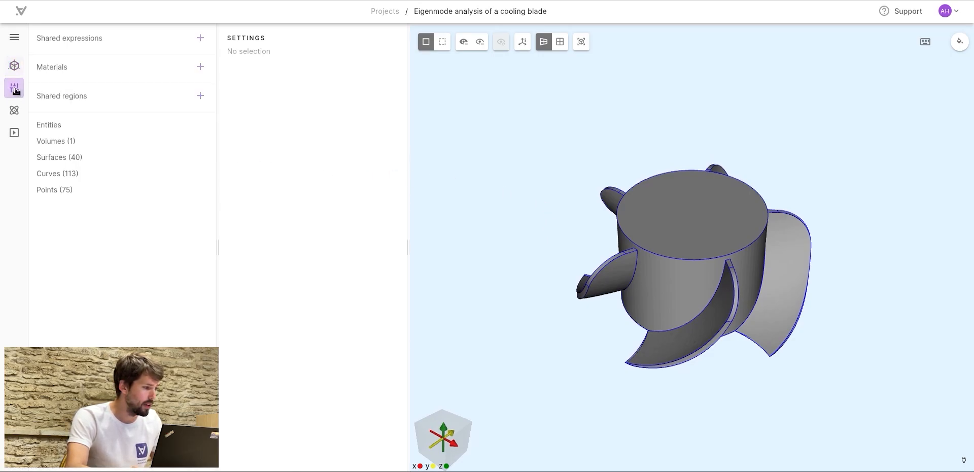
click(201, 69)
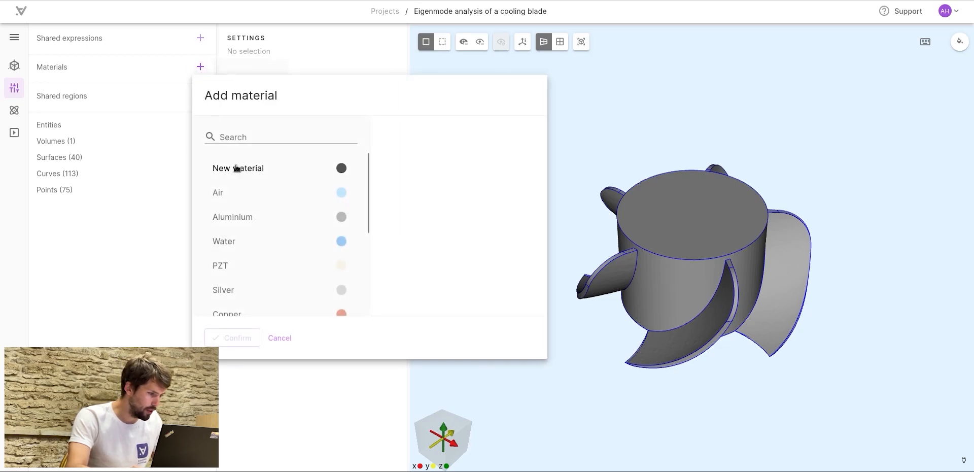
scroll(241, 215, down, 5)
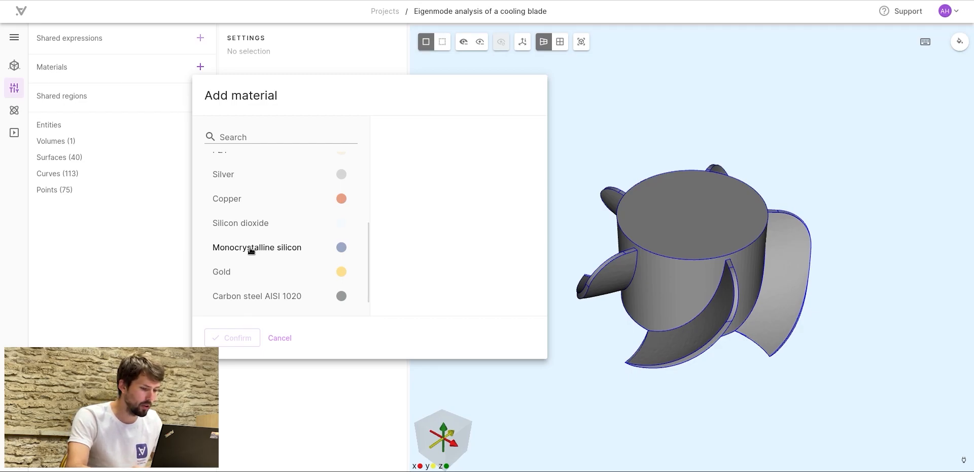
scroll(251, 243, up, 3)
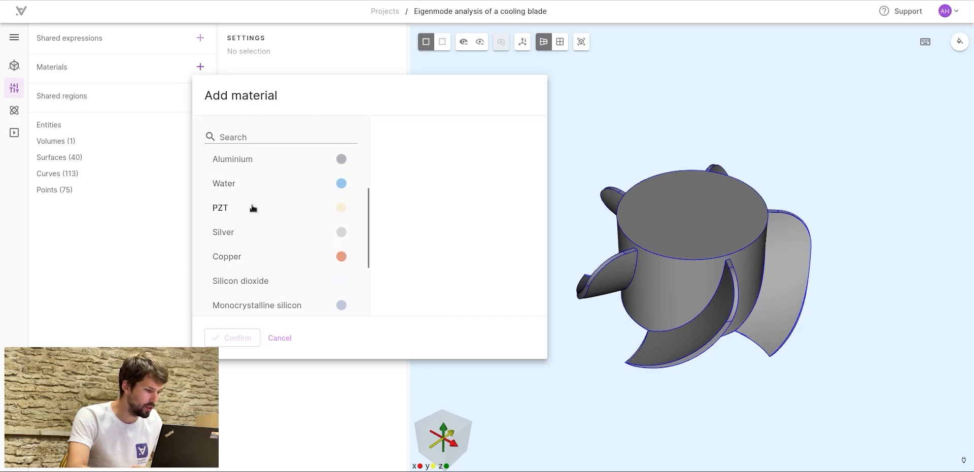
scroll(254, 209, up, 2)
click(241, 218)
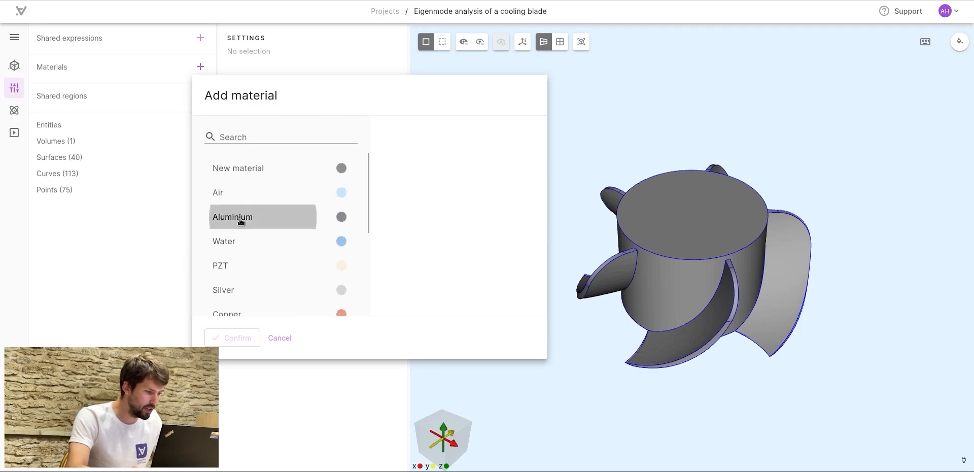
click(237, 338)
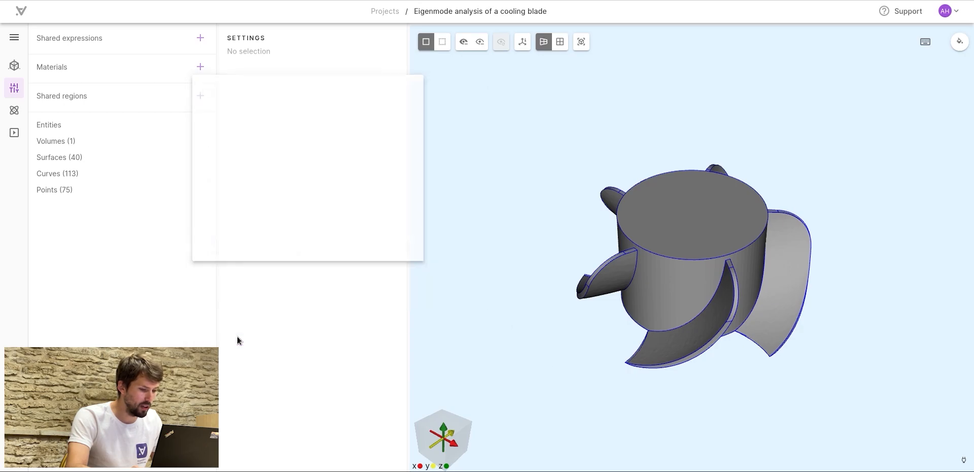
click(280, 269)
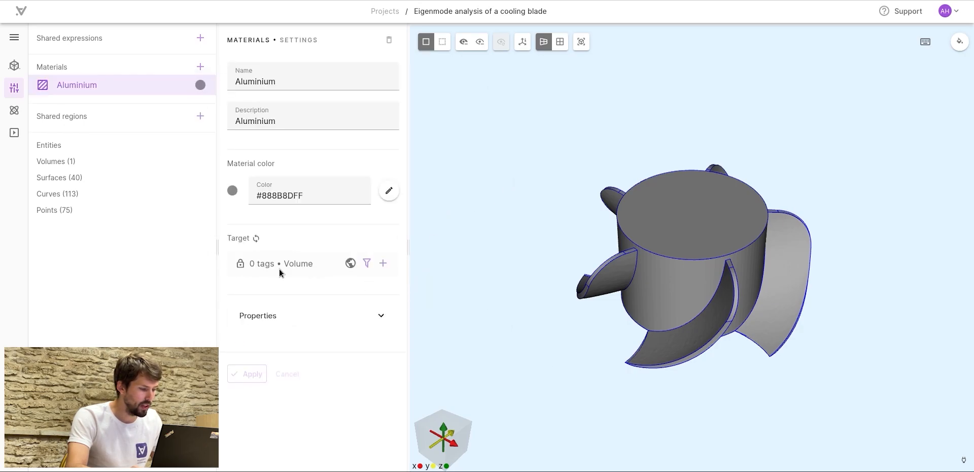
click(666, 232)
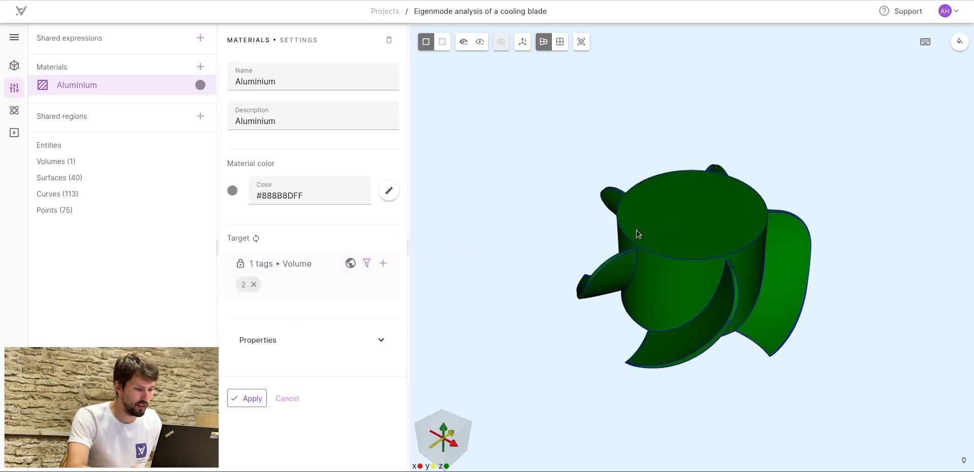
Try an anisotropic elasticity matrix and a Young's modulus of 68e9*T for the aluminium, reverting both edits.
click(351, 339)
scroll(324, 167, down, 5)
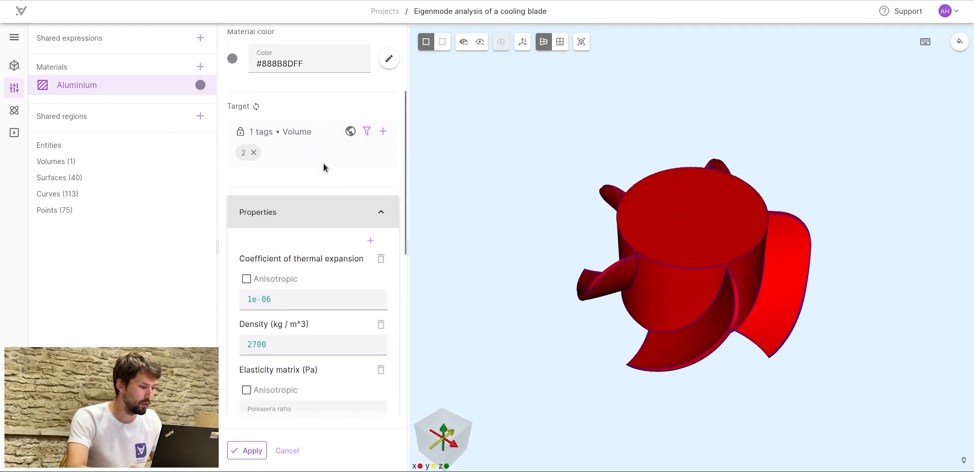
scroll(324, 168, down, 1)
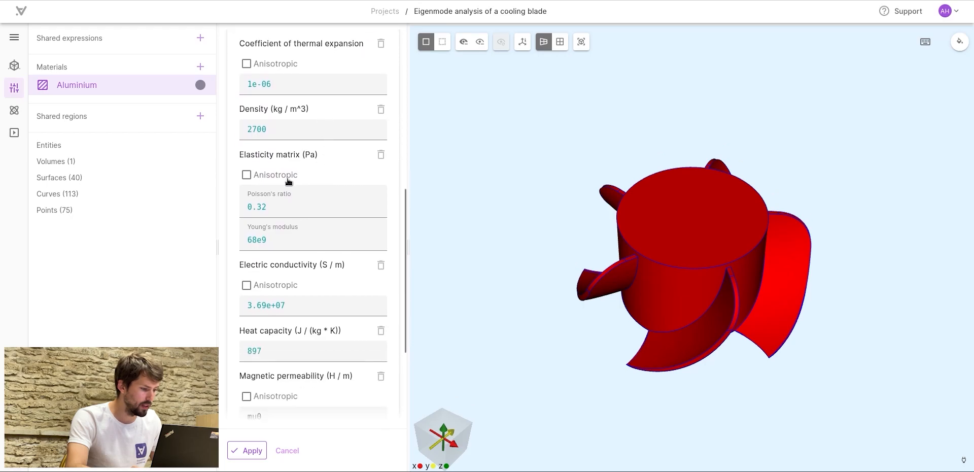
click(284, 175)
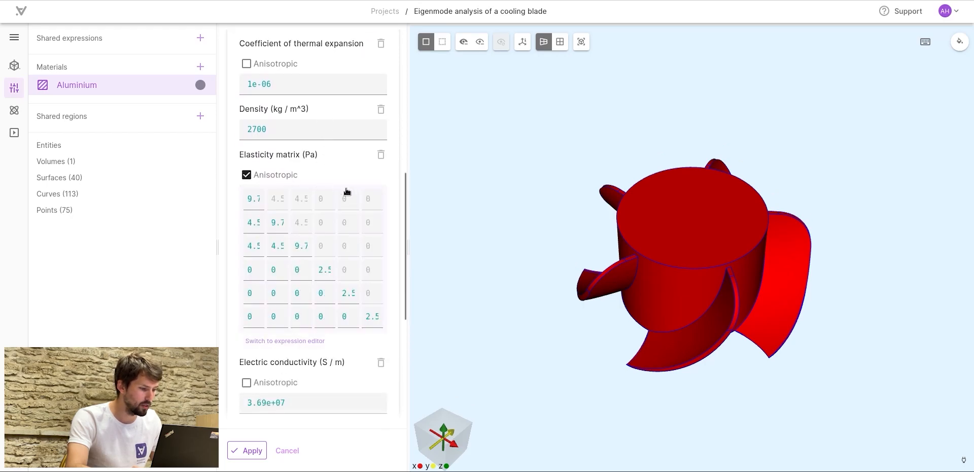
click(269, 176)
click(289, 243)
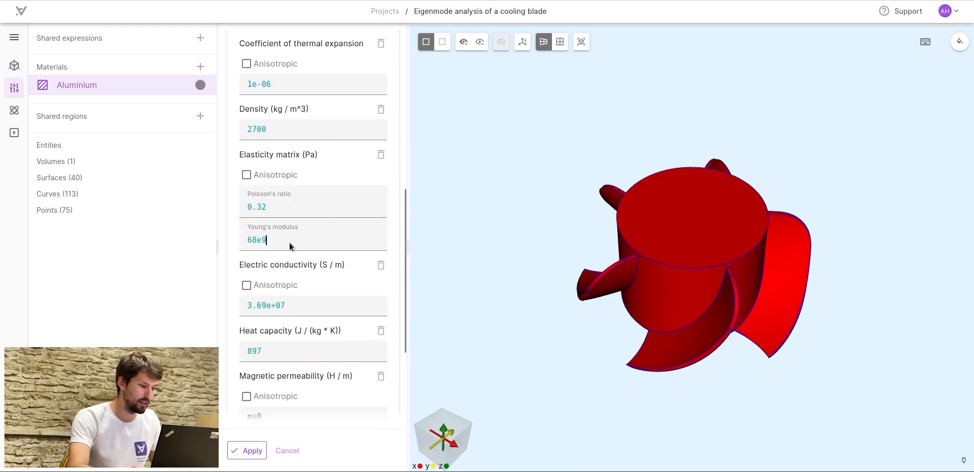
text(*T)
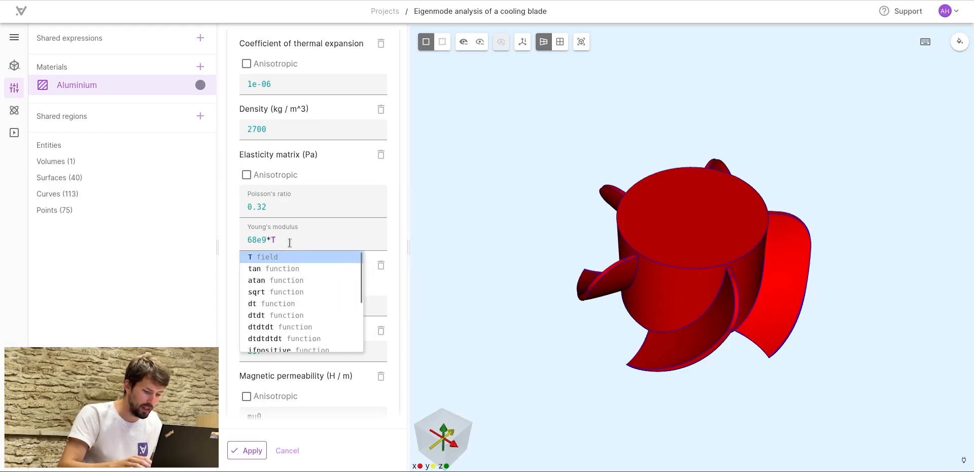
key(BackSpace)
key(BackSpace)
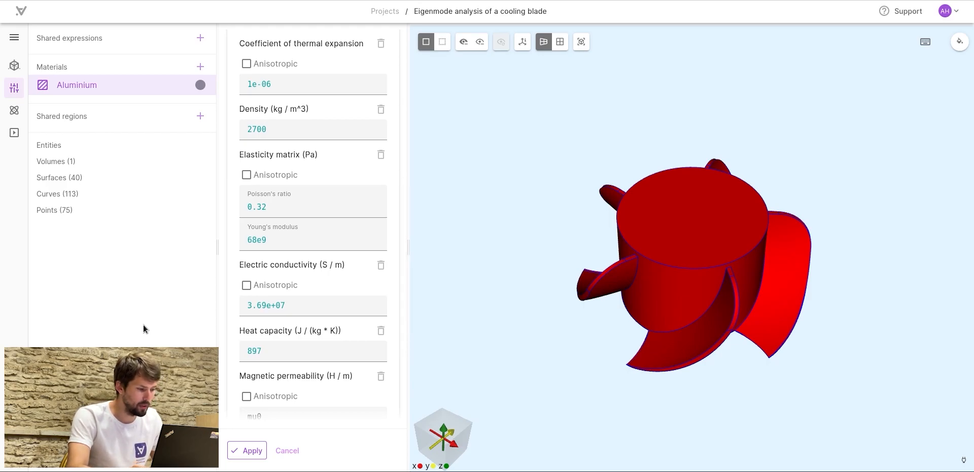
Apply the aluminium material settings to the fan blade volume.
scroll(334, 257, up, 7)
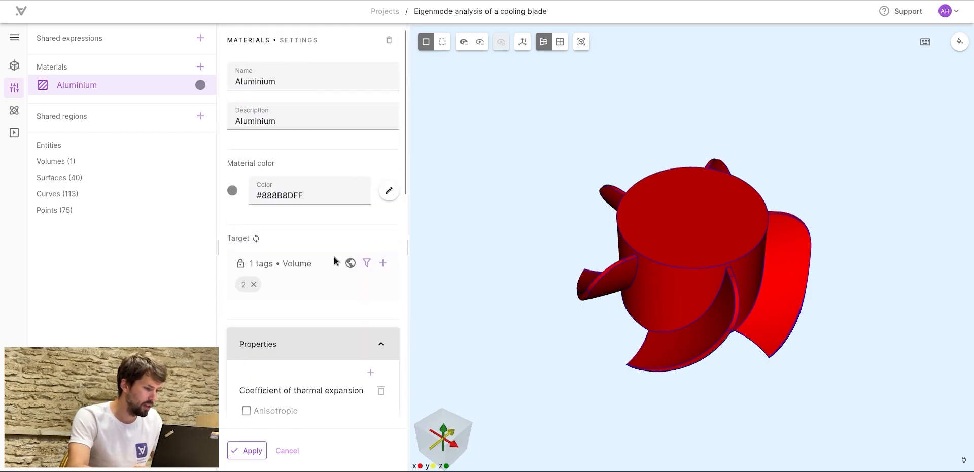
click(255, 450)
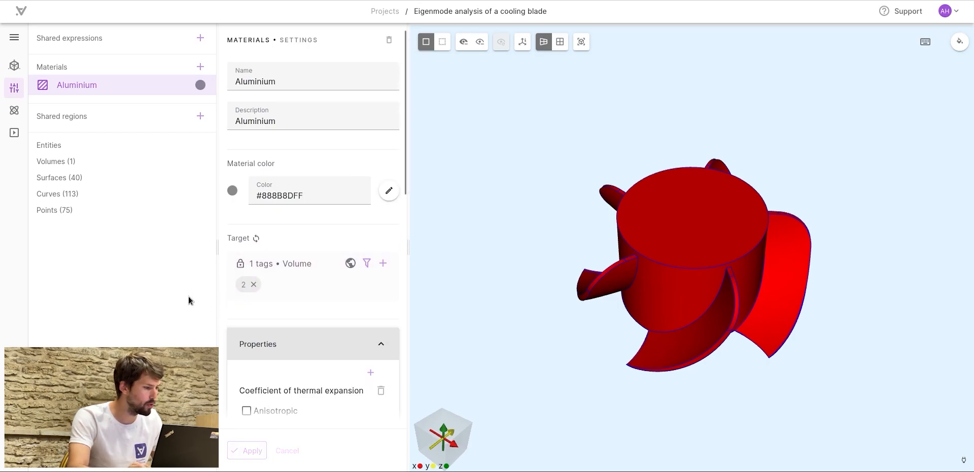
Add Solid mechanics and Acoustic waves physics to the project.
click(14, 111)
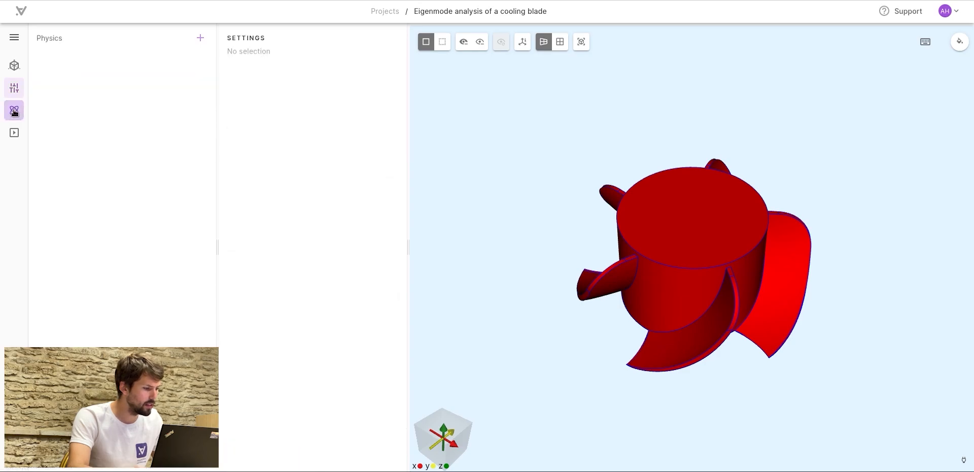
click(200, 38)
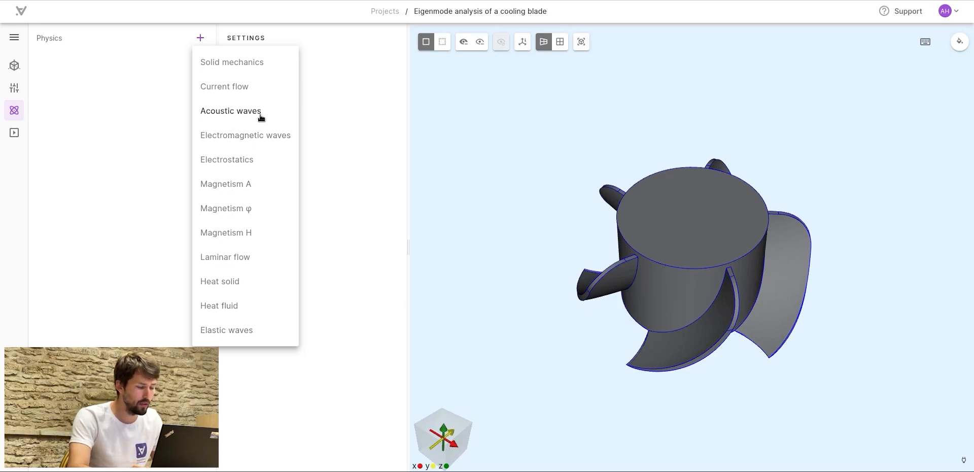
click(245, 62)
click(201, 38)
click(221, 85)
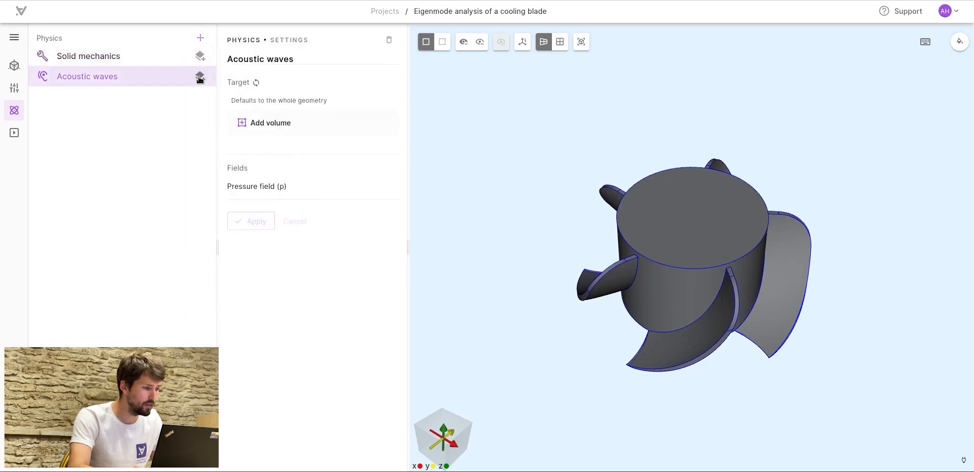
Add an Acoustic structure interaction under Acoustic waves and delete it again.
click(200, 76)
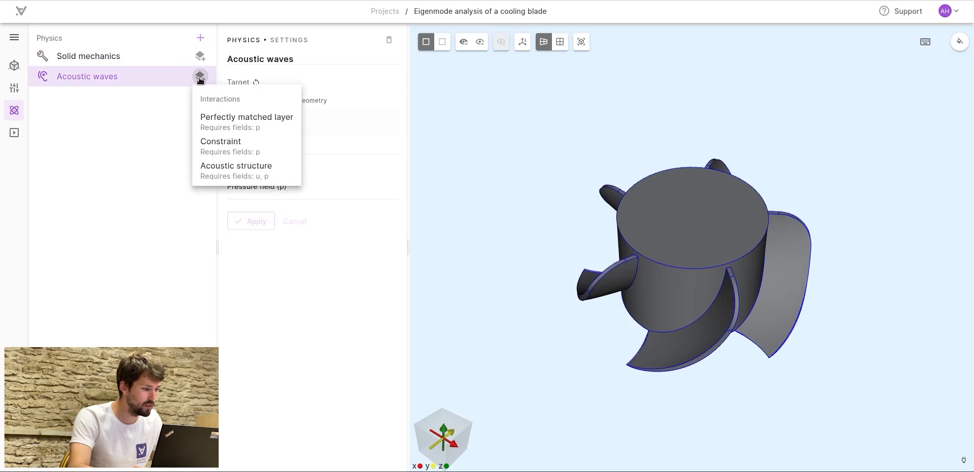
click(221, 170)
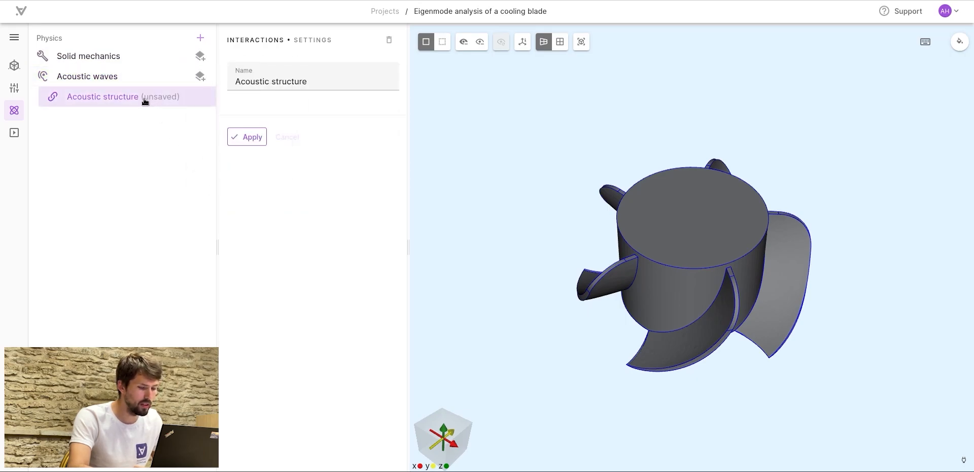
click(390, 41)
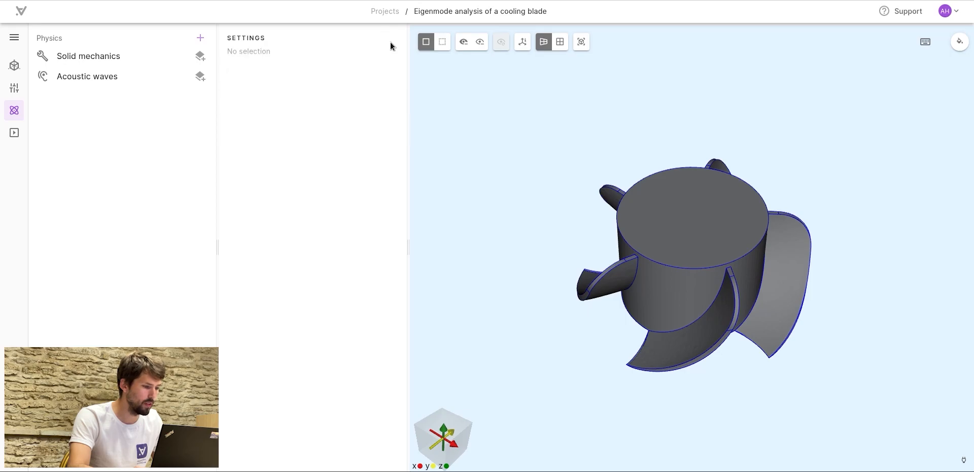
Delete the Acoustic waves physics, keeping Solid mechanics as the project's only physics.
click(148, 84)
click(387, 43)
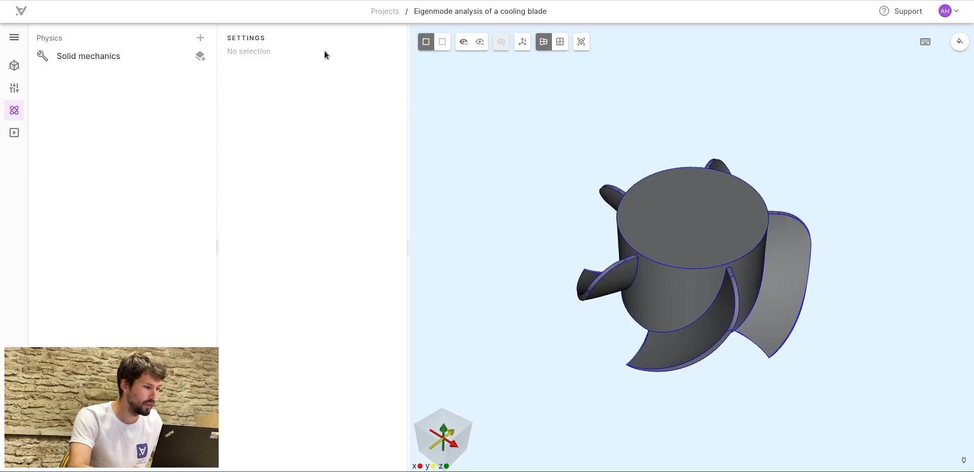
click(201, 37)
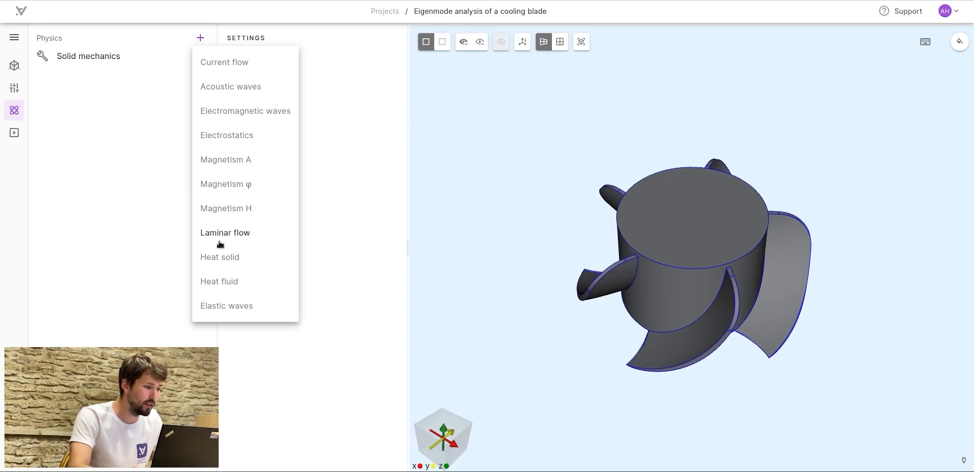
click(120, 193)
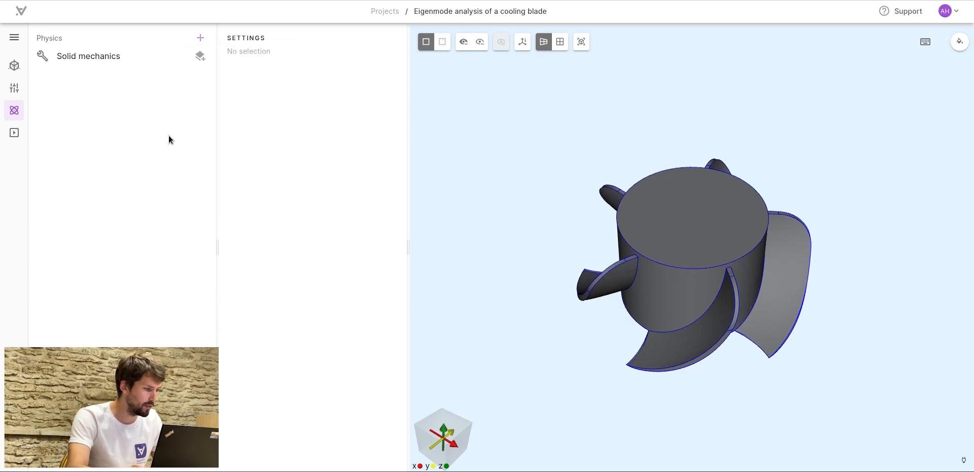
Add a Clamp interaction to Solid mechanics with a surface region as its target.
click(200, 57)
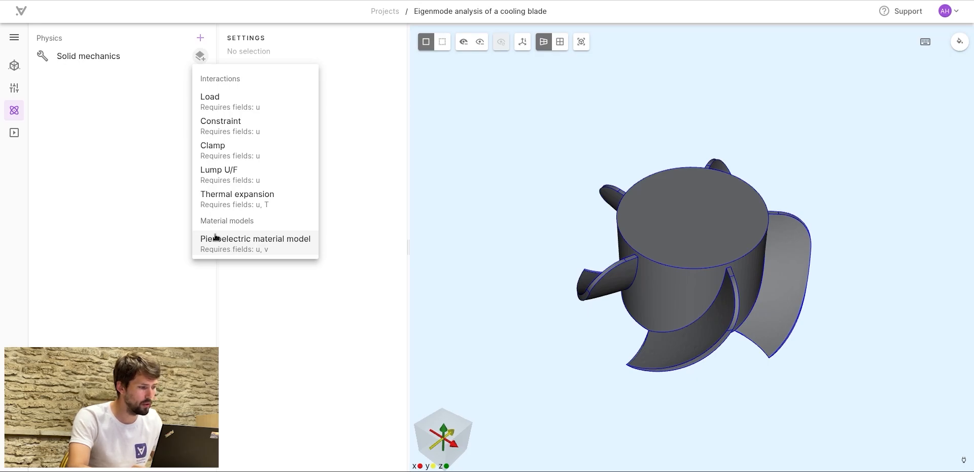
click(226, 157)
click(253, 150)
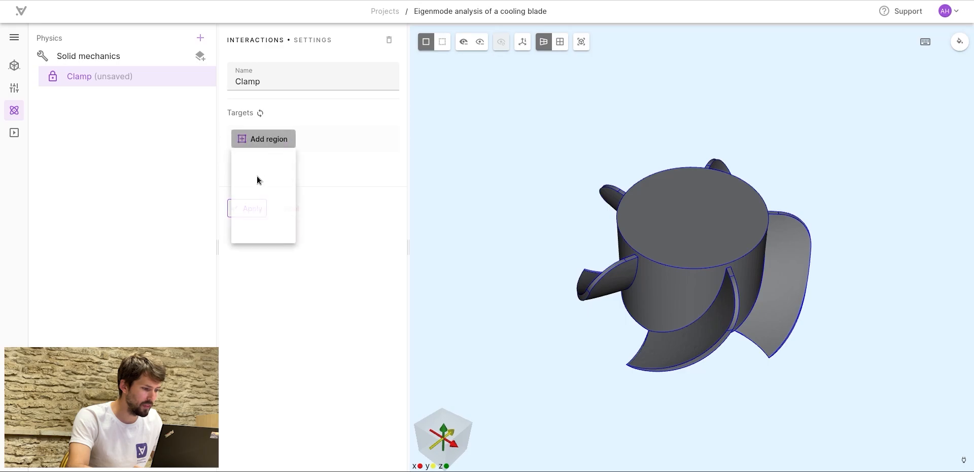
click(254, 212)
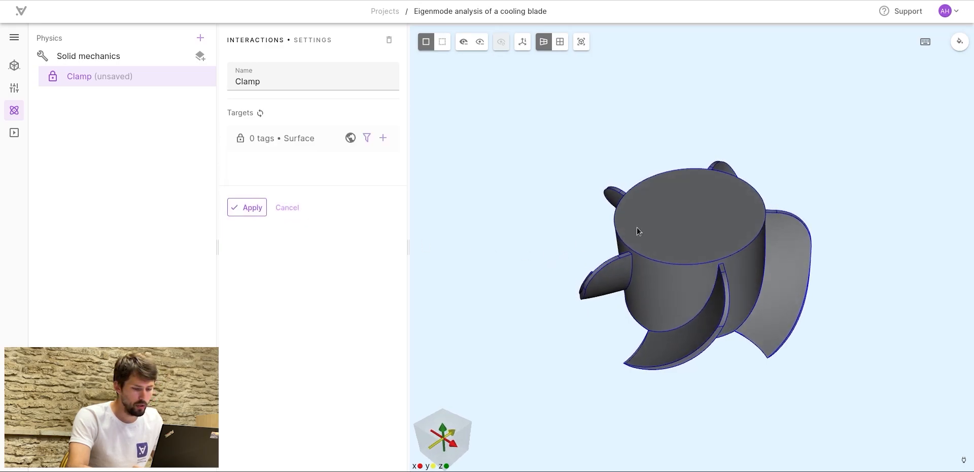
Target the clamp at the two flat end faces of the fan hub, surfaces 104 and 105, and apply it.
click(665, 222)
drag(536, 303, 509, 77)
click(674, 269)
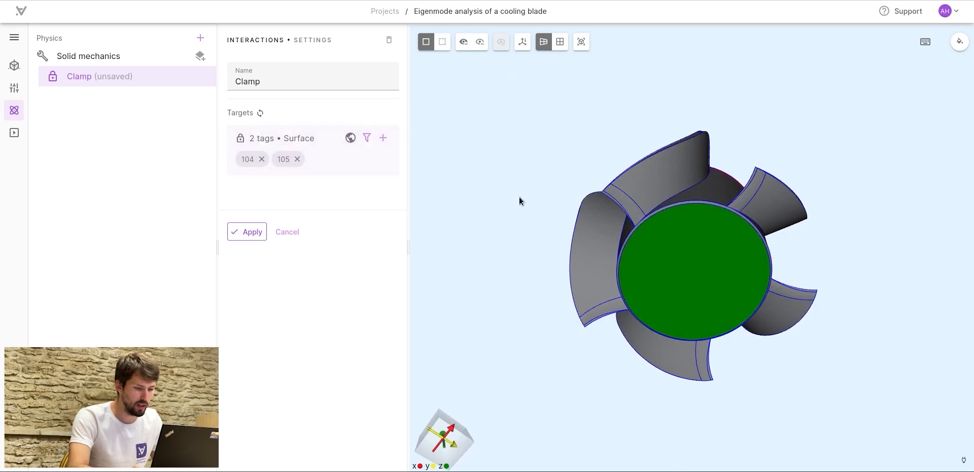
drag(519, 121, 612, 389)
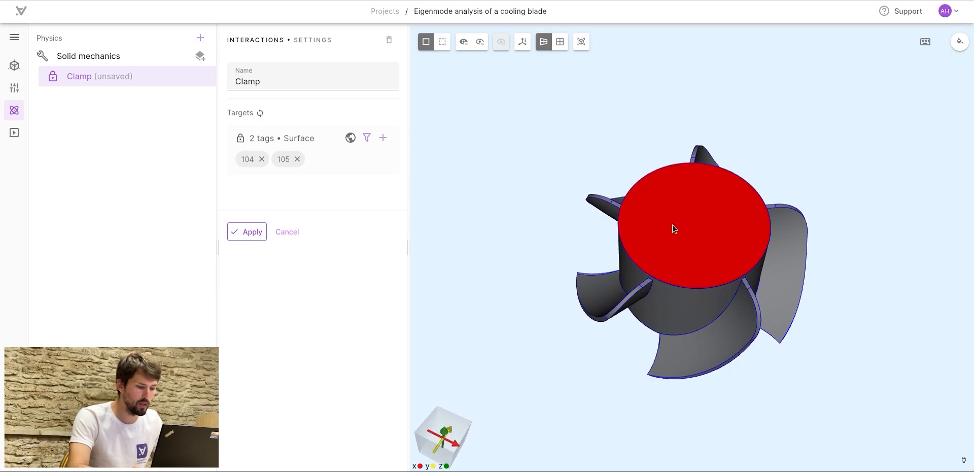
drag(506, 286, 458, 279)
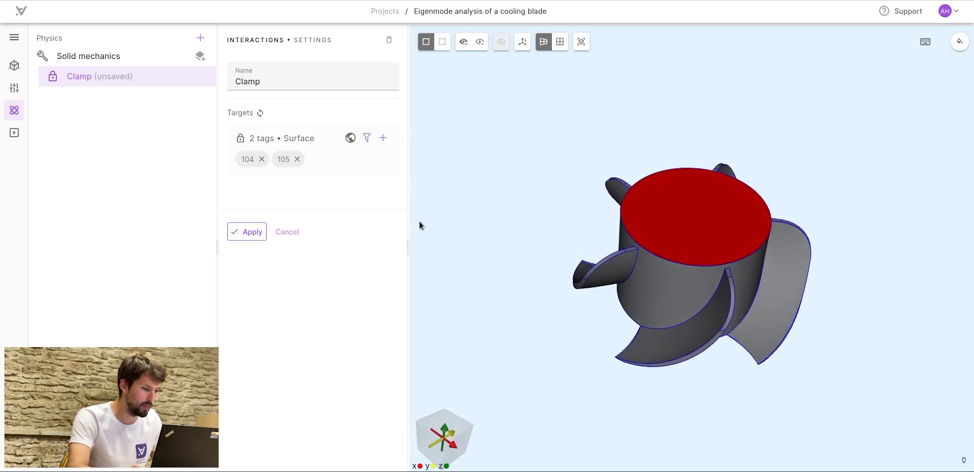
click(252, 231)
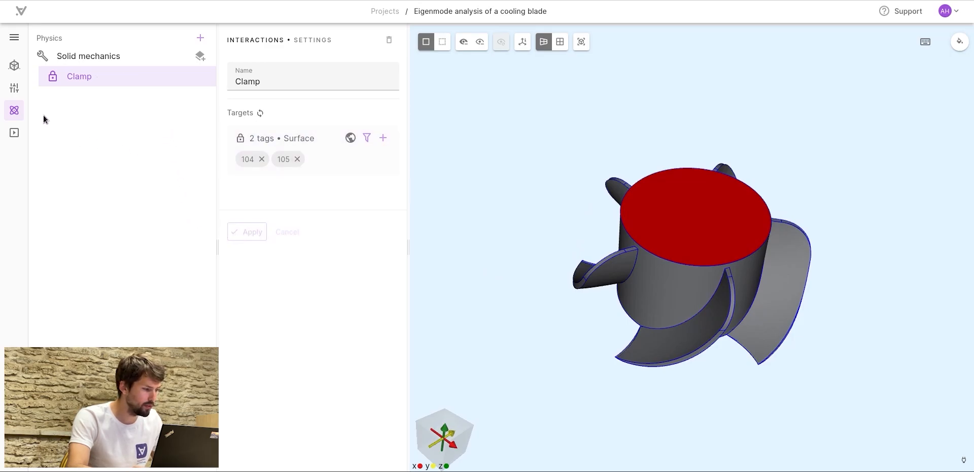
Add a simulation to the project and delete the surplus Simulation 2.
click(15, 133)
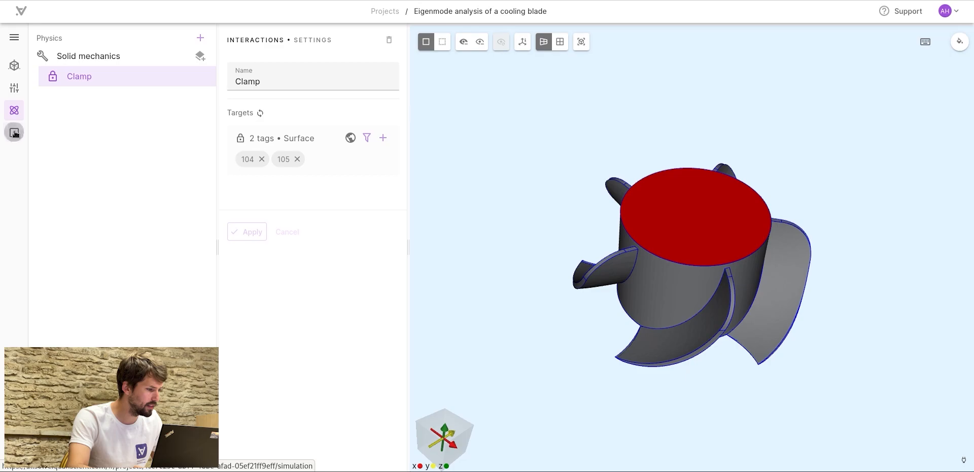
click(200, 39)
click(200, 39)
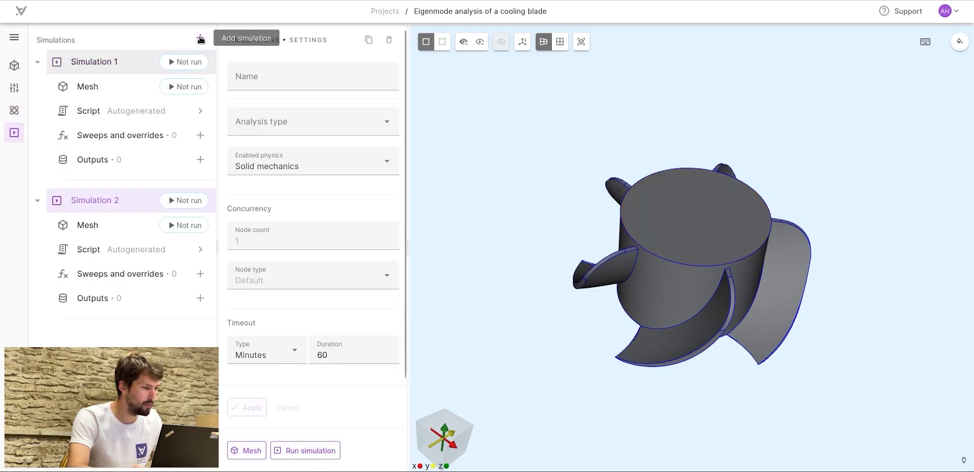
click(99, 204)
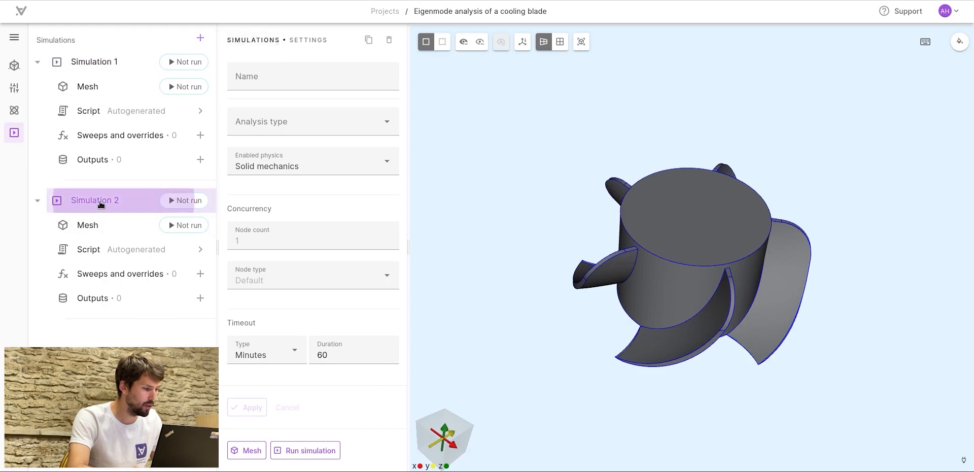
click(389, 40)
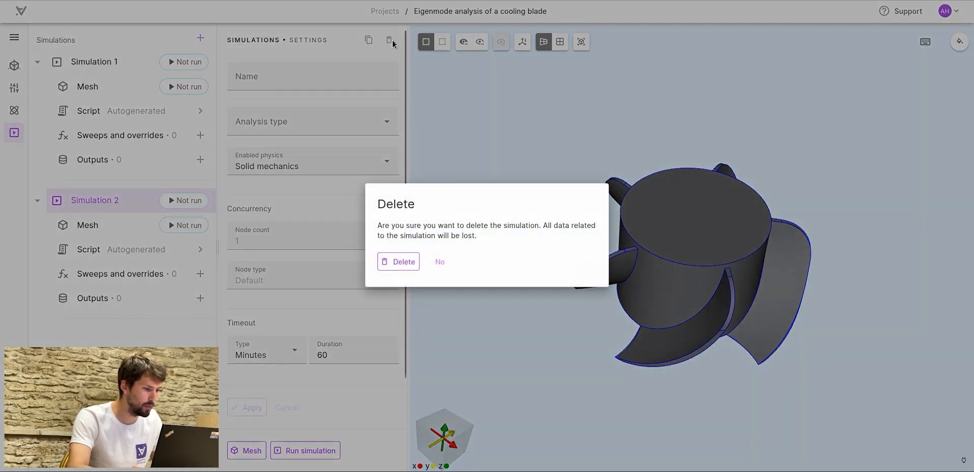
click(401, 262)
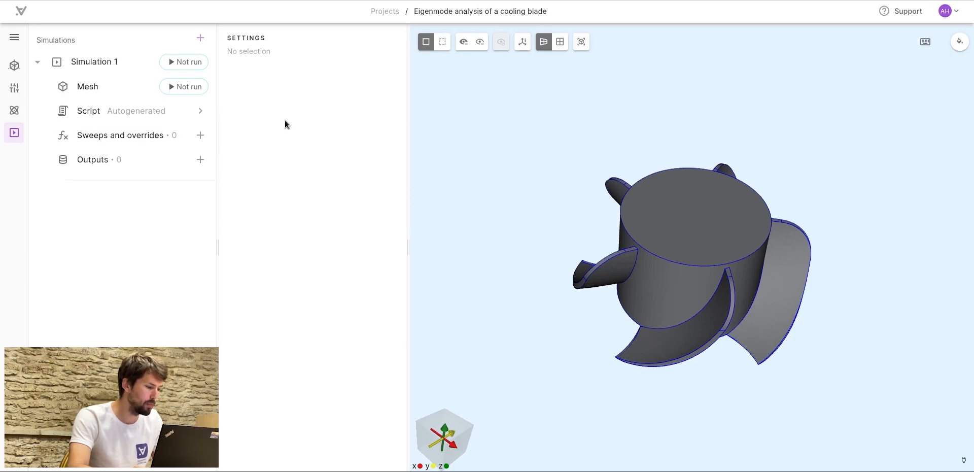
click(206, 137)
click(129, 240)
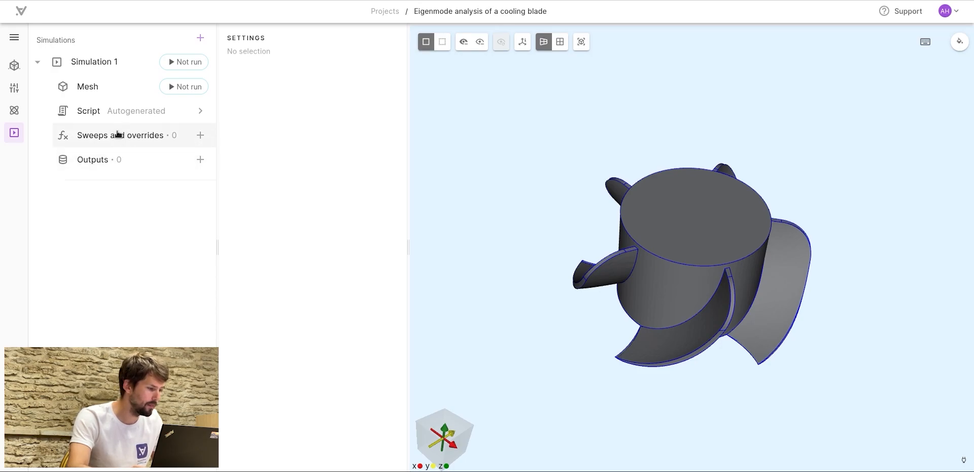
Configure Simulation 1 as an Eigenmode analysis with 8 requested eigenvalues and a target eigenvalue magnitude of 0, and apply it.
click(124, 61)
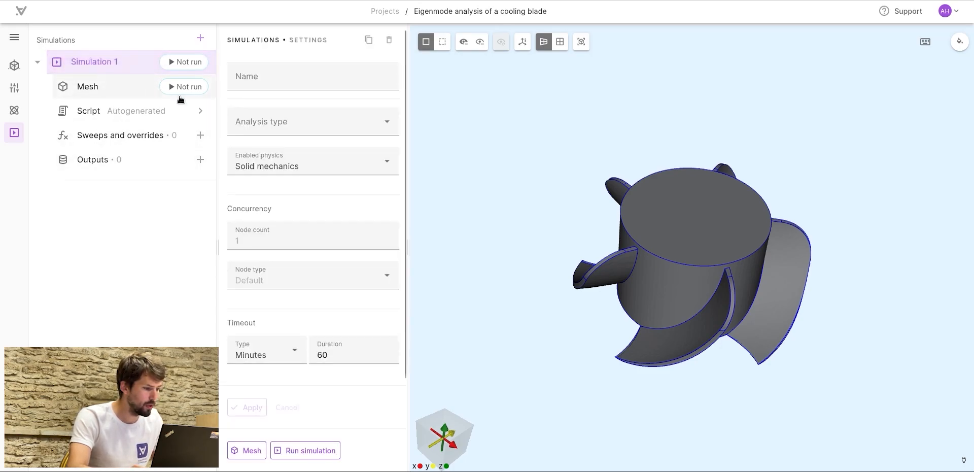
click(269, 124)
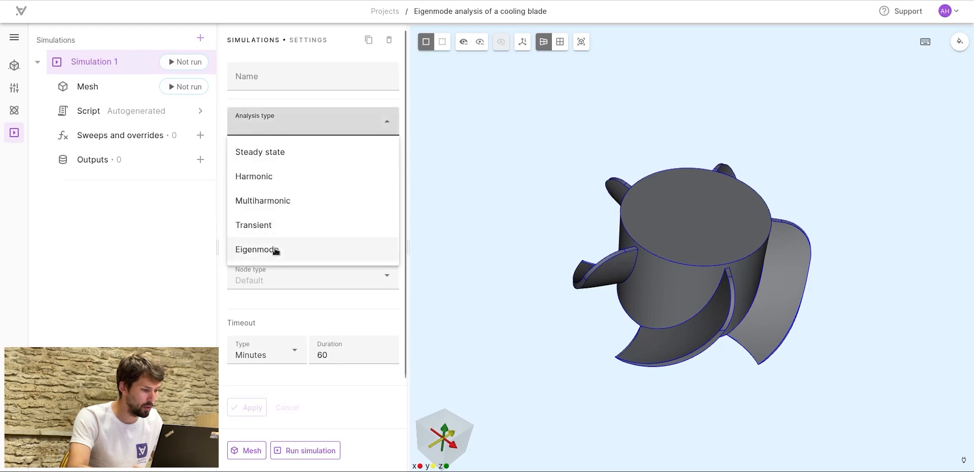
click(276, 250)
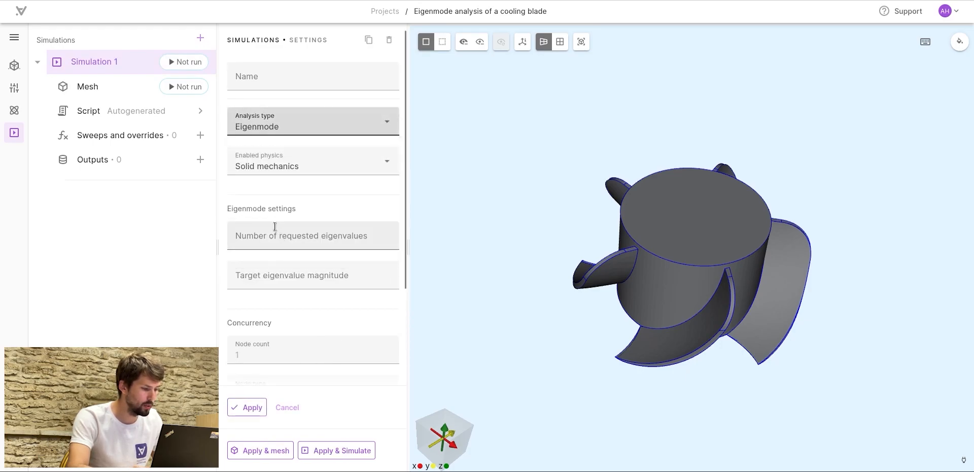
click(274, 236)
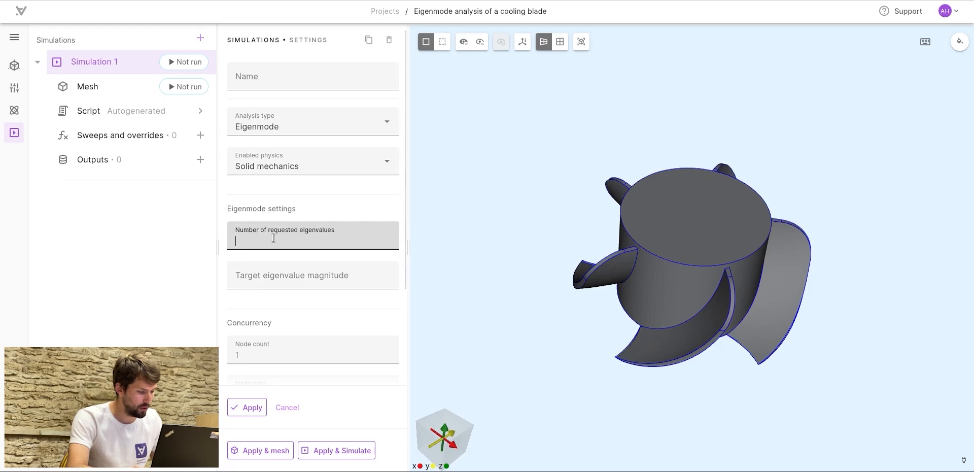
text(8)
click(267, 276)
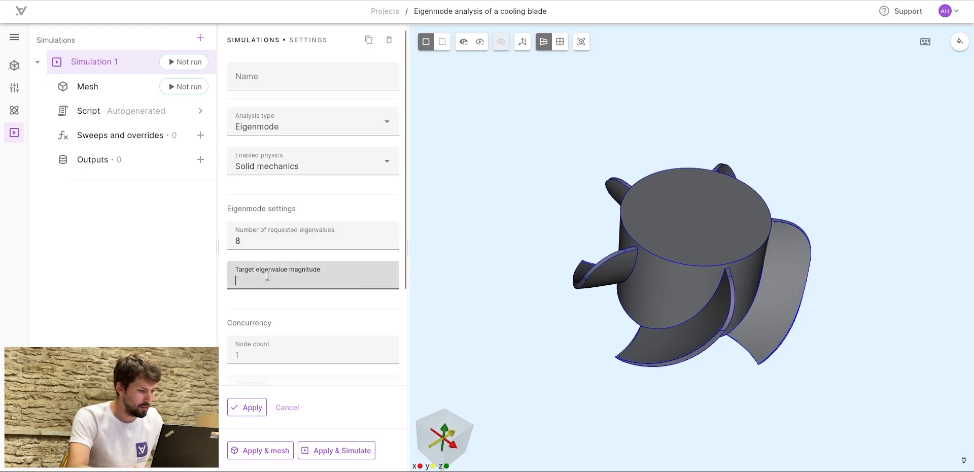
text(0)
click(182, 297)
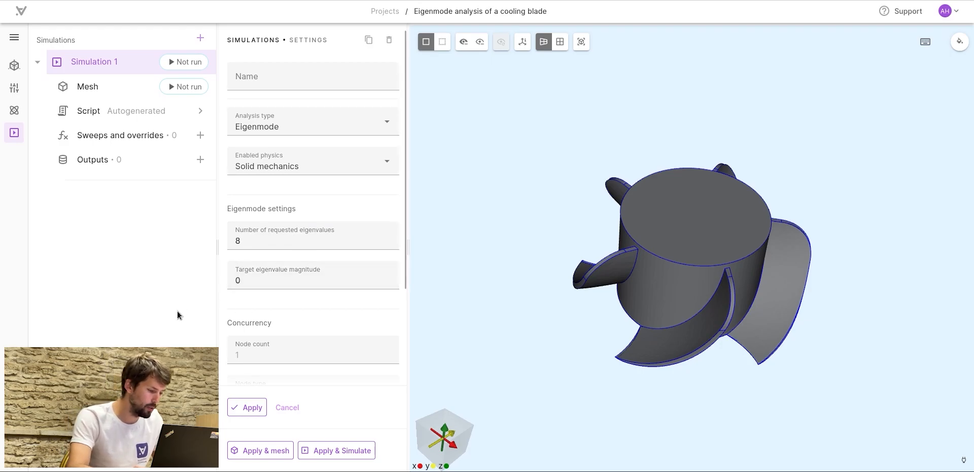
click(243, 409)
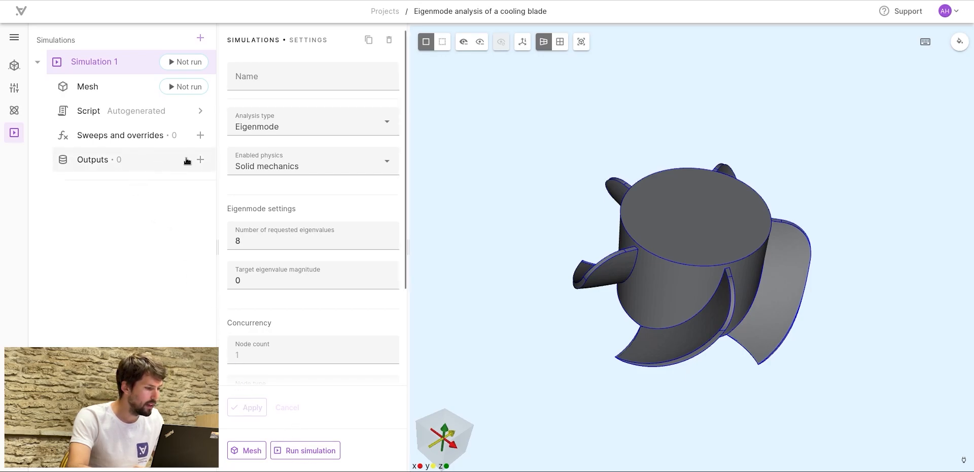
Add the Eigenvalues output and the displacement field u as outputs of Simulation 1.
click(201, 159)
click(209, 228)
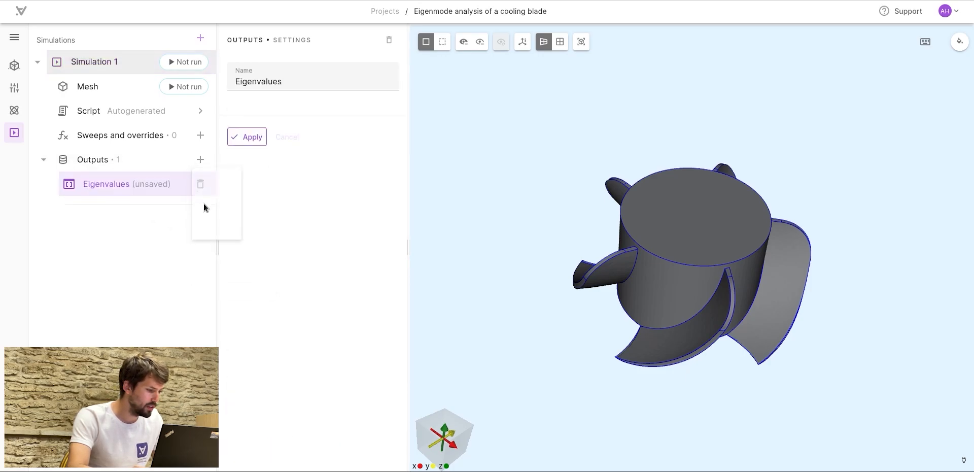
click(201, 159)
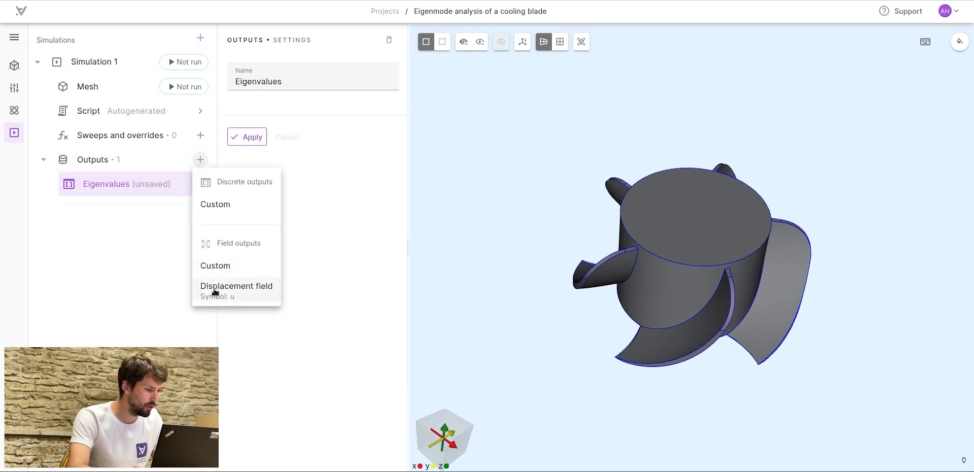
click(215, 288)
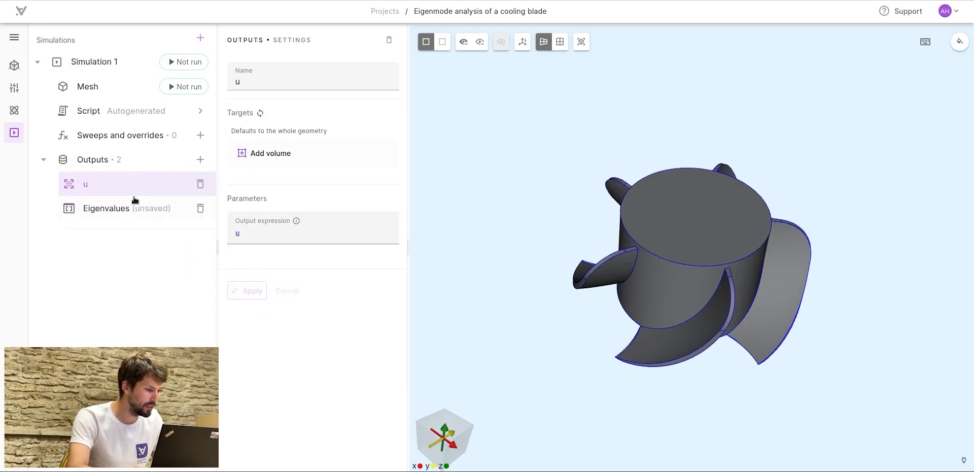
Set the mesh quality of Simulation 1 to Fine and apply the mesh settings.
click(133, 87)
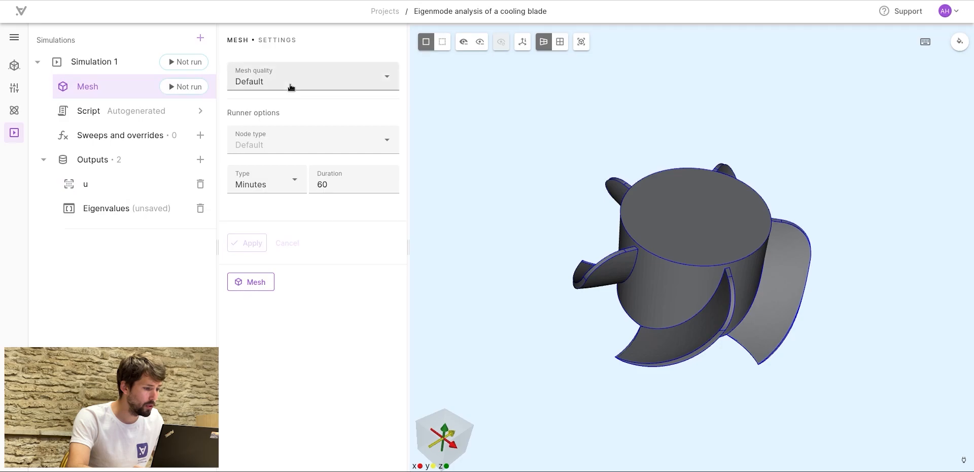
click(291, 88)
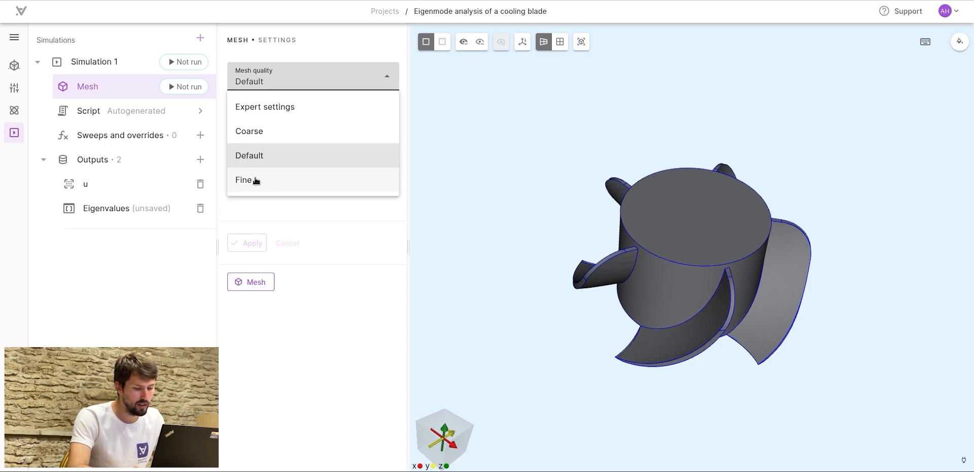
click(255, 180)
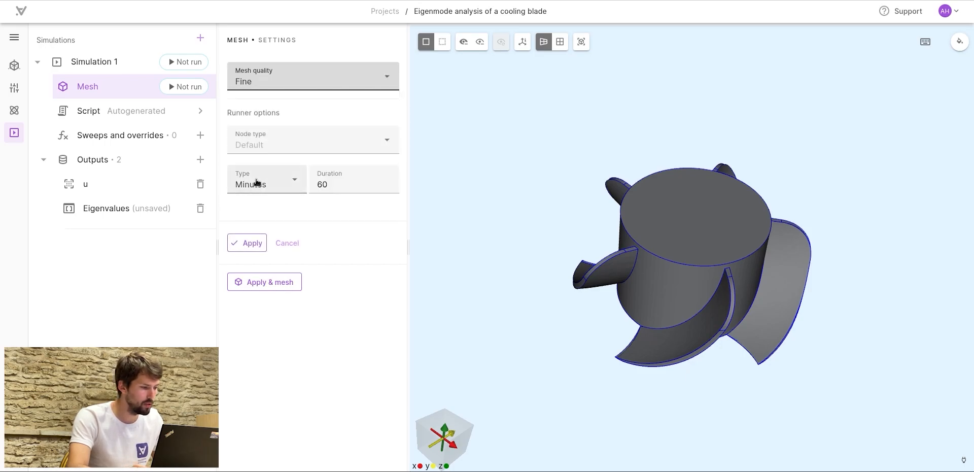
click(253, 243)
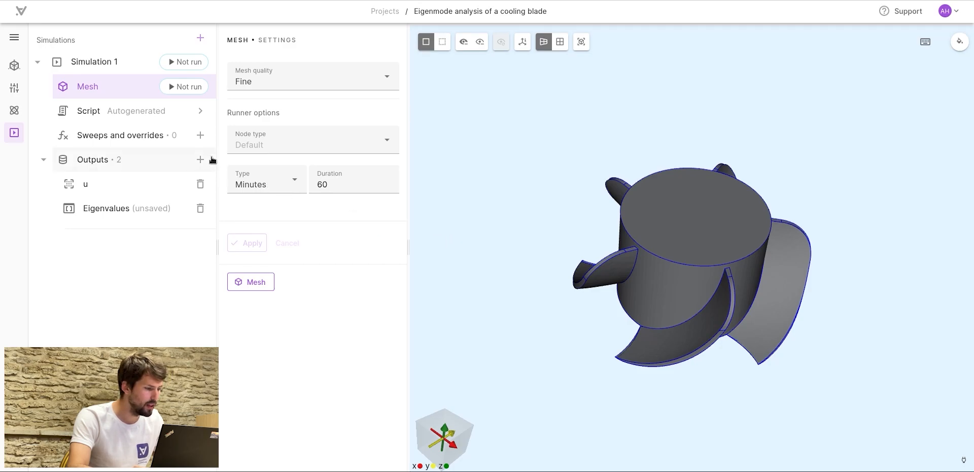
Generate the fan's mesh, turn on its preview and inspect it from different angles.
click(192, 90)
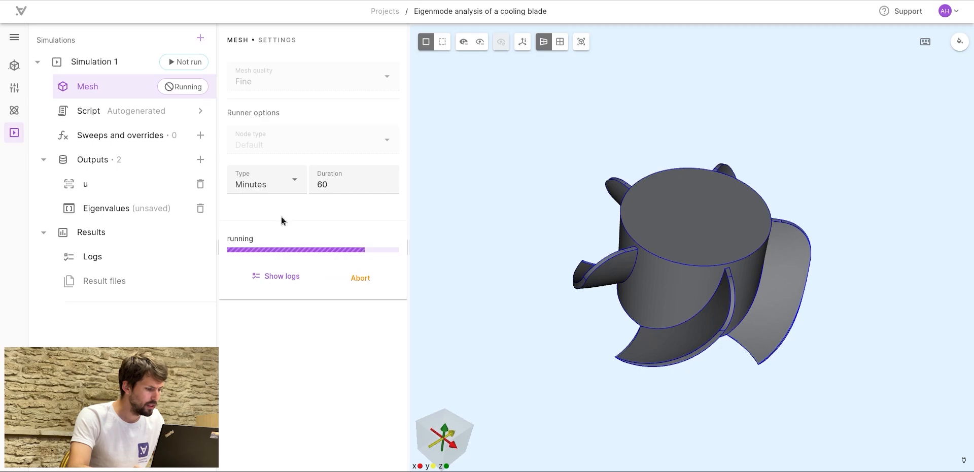
click(236, 269)
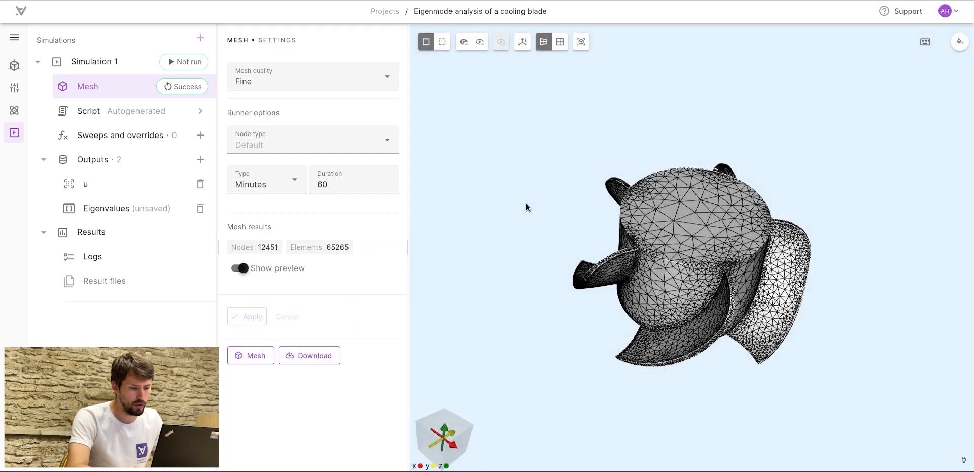
drag(526, 202, 507, 334)
drag(498, 261, 534, 203)
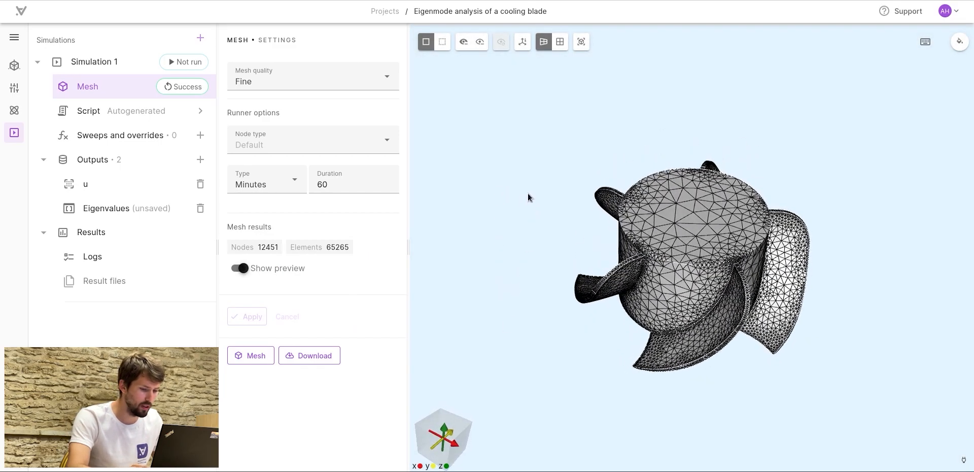
Try a node count of 100 with the 32 CPU, 512 GB node type in the Simulation 1 settings.
click(125, 64)
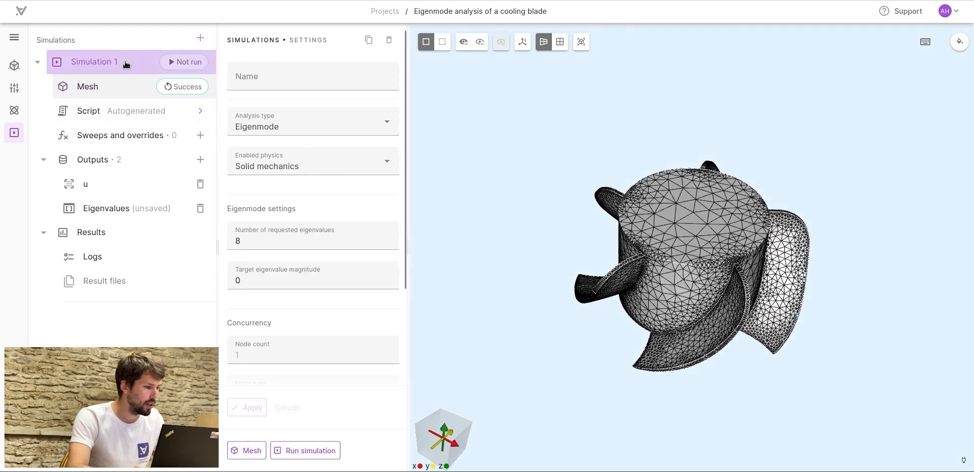
scroll(277, 235, down, 2)
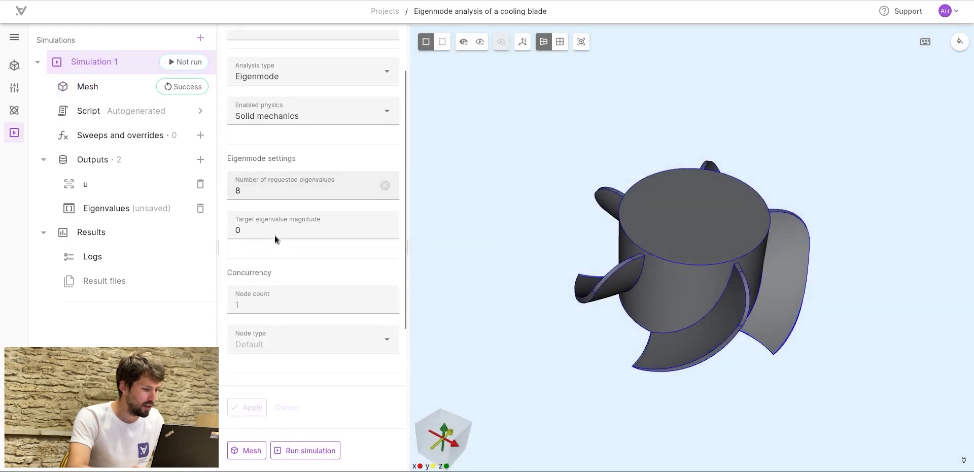
click(256, 294)
text(100)
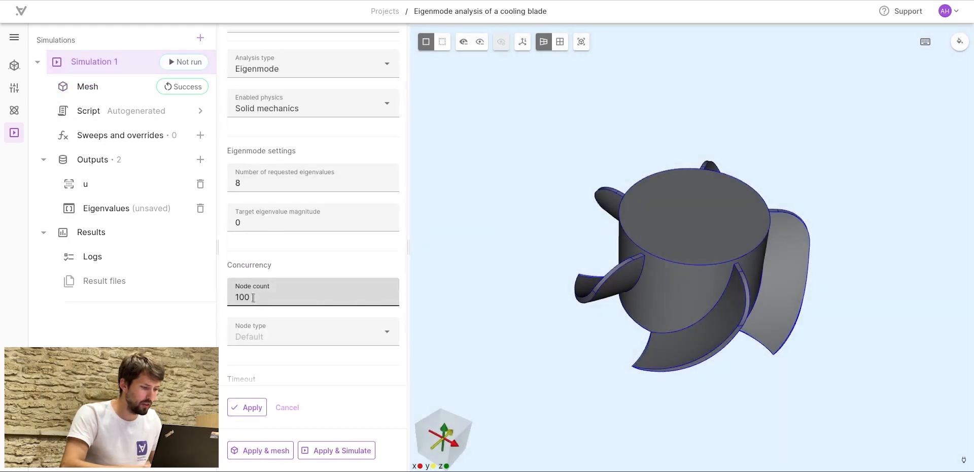
click(261, 336)
scroll(278, 300, down, 1)
click(278, 300)
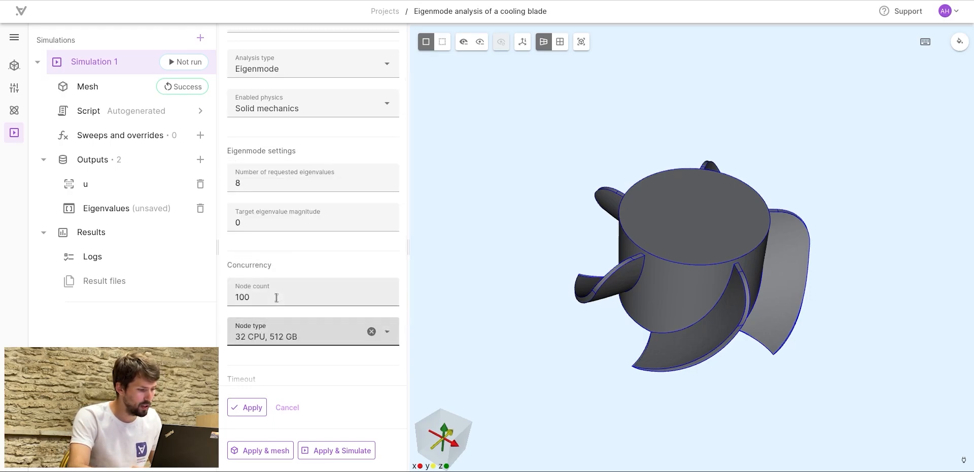
Set the node type of Simulation 1 to Small, apply the settings and run the simulation.
click(299, 336)
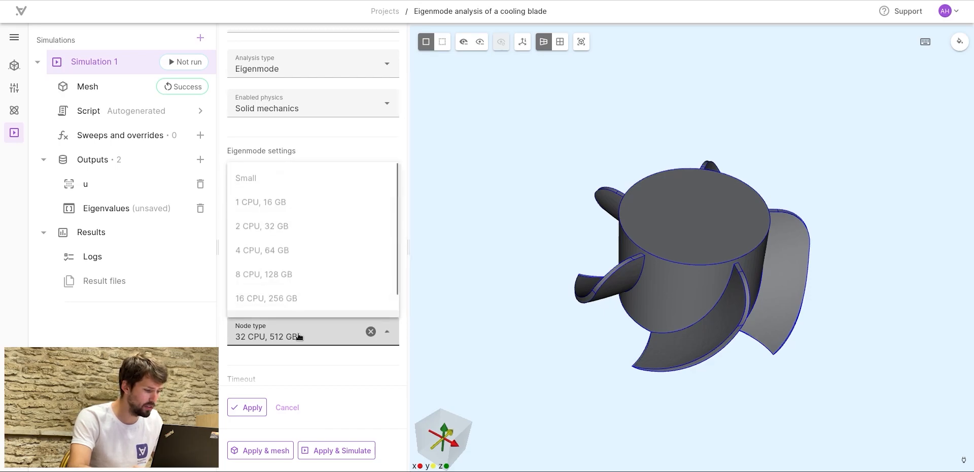
click(296, 174)
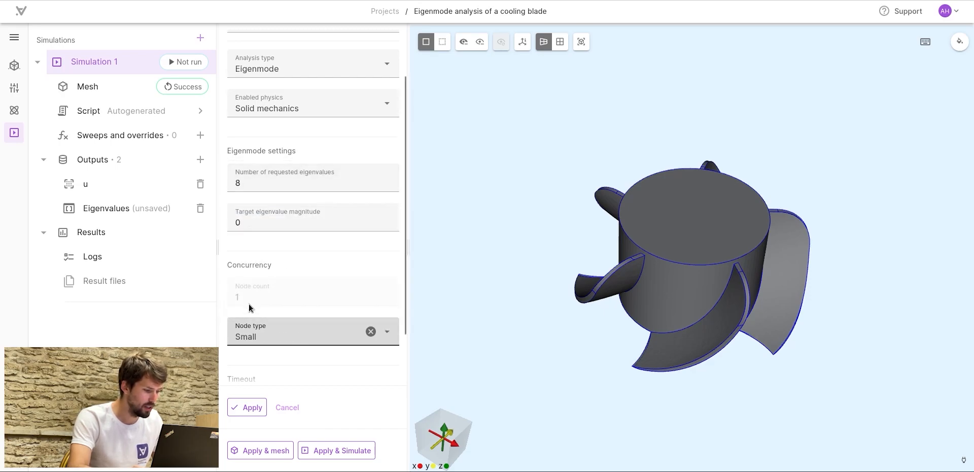
click(249, 410)
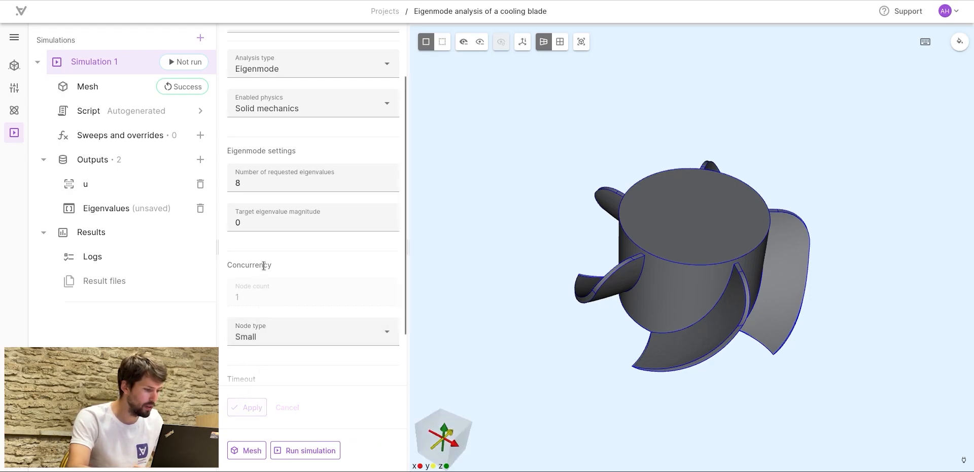
scroll(305, 239, up, 2)
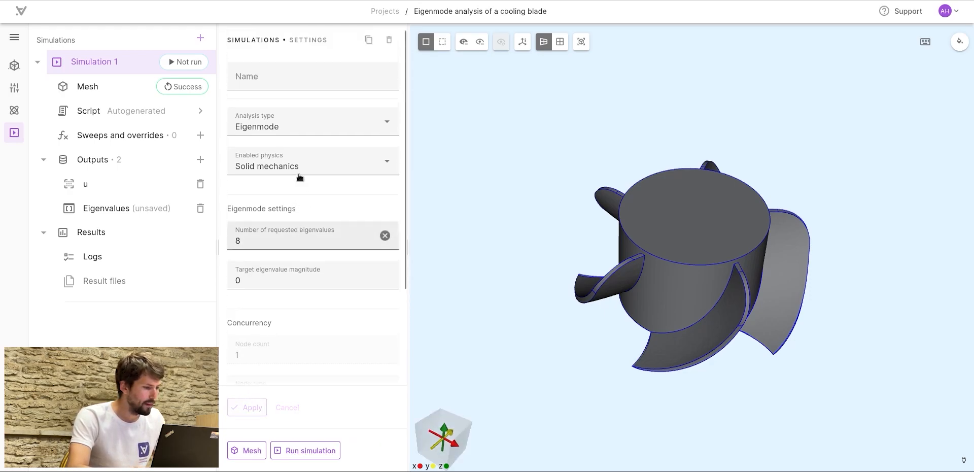
click(195, 63)
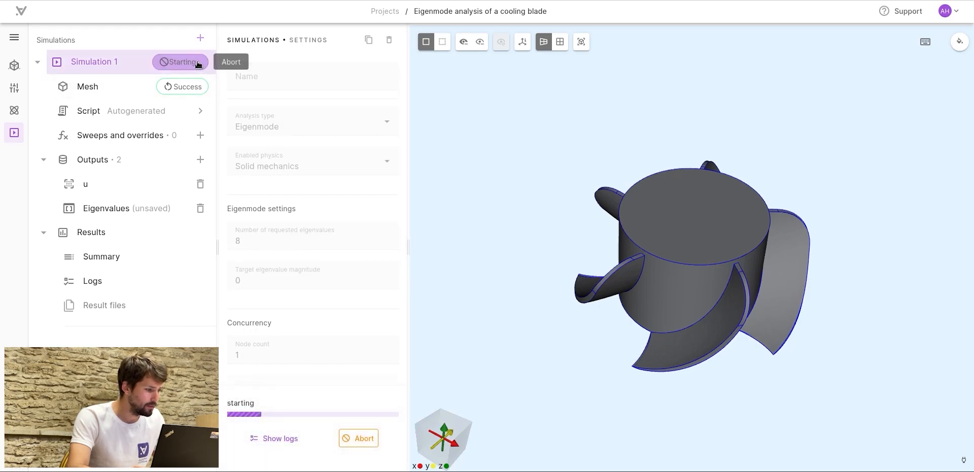
Review the autogenerated simulation.py script of Simulation 1, including the mesh loading, clamp, solid mechanics and eigenvalue sections.
click(122, 111)
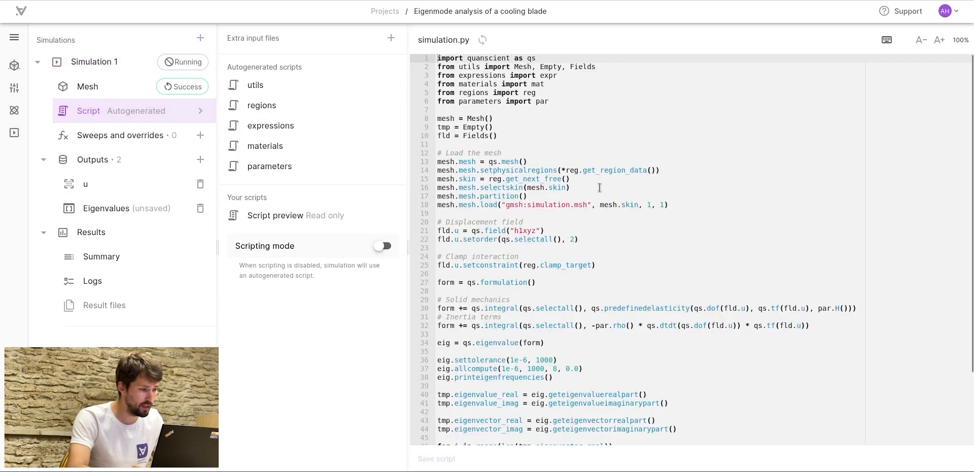
scroll(746, 180, down, 3)
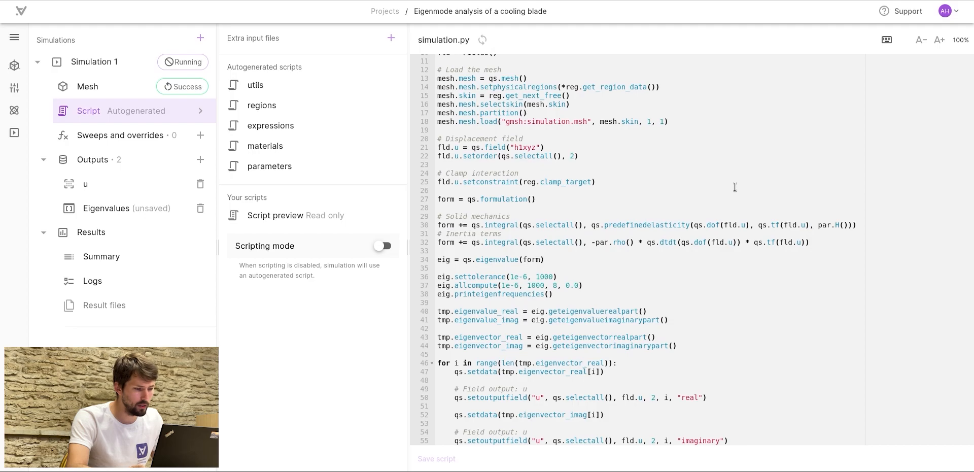
scroll(734, 188, up, 3)
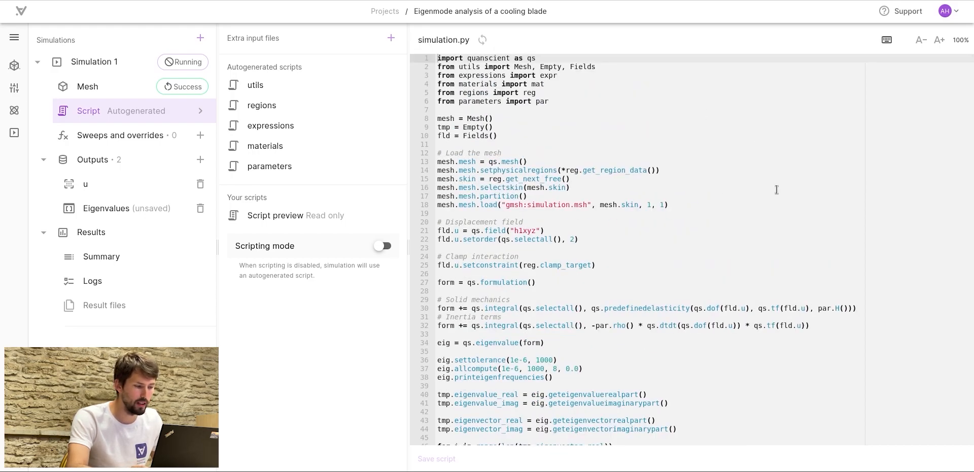
scroll(776, 189, down, 3)
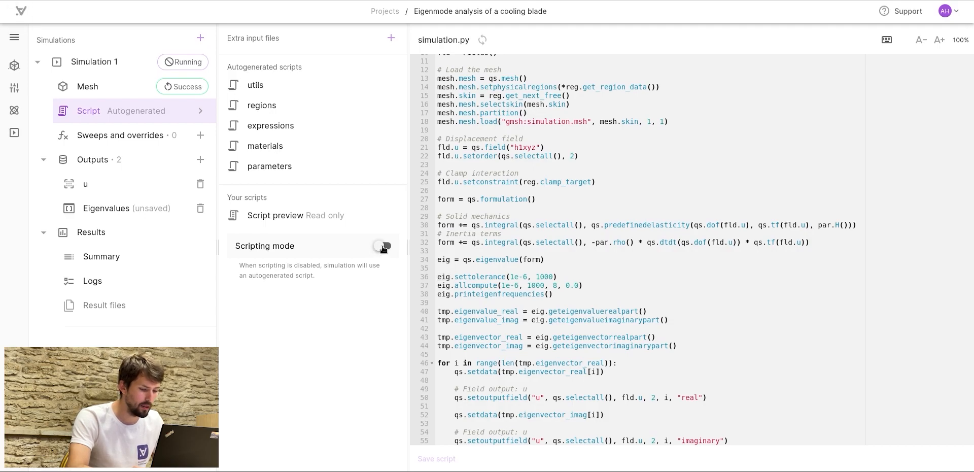
Enable scripting mode for the Simulation 1 script, then disable it again and discard the script changes.
click(384, 247)
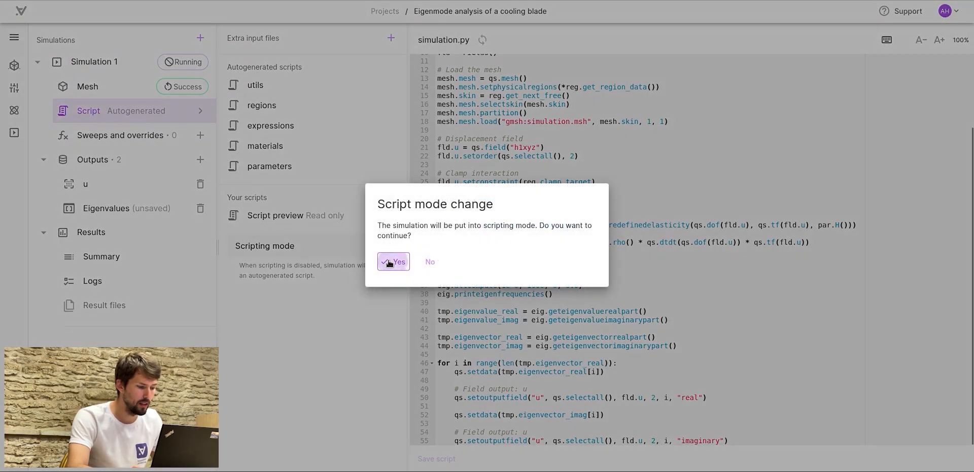
click(390, 258)
scroll(720, 273, down, 1)
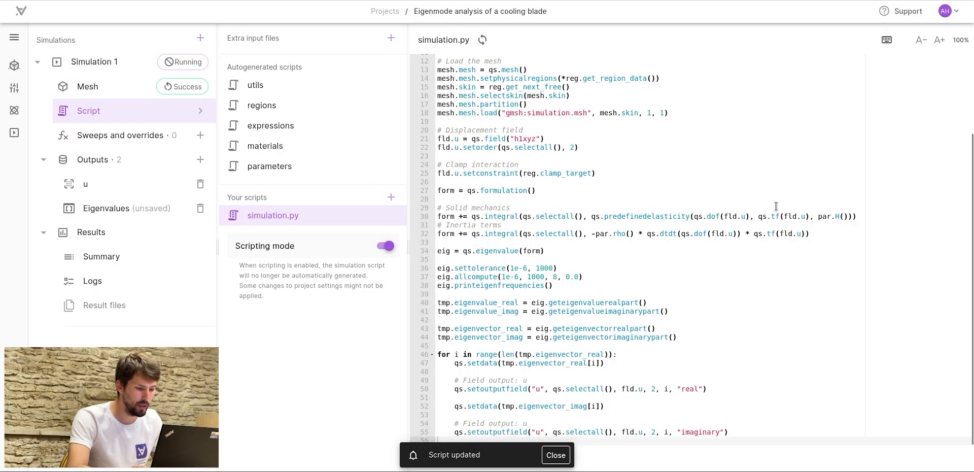
click(556, 455)
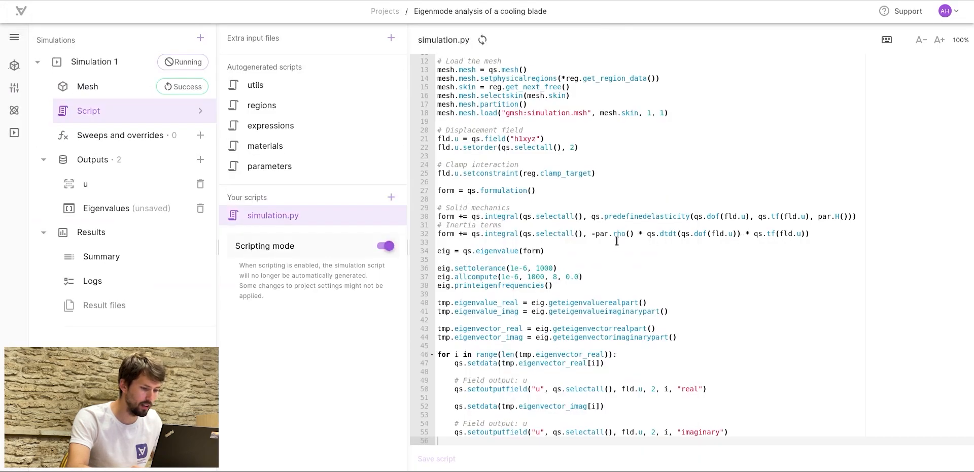
click(391, 246)
click(390, 261)
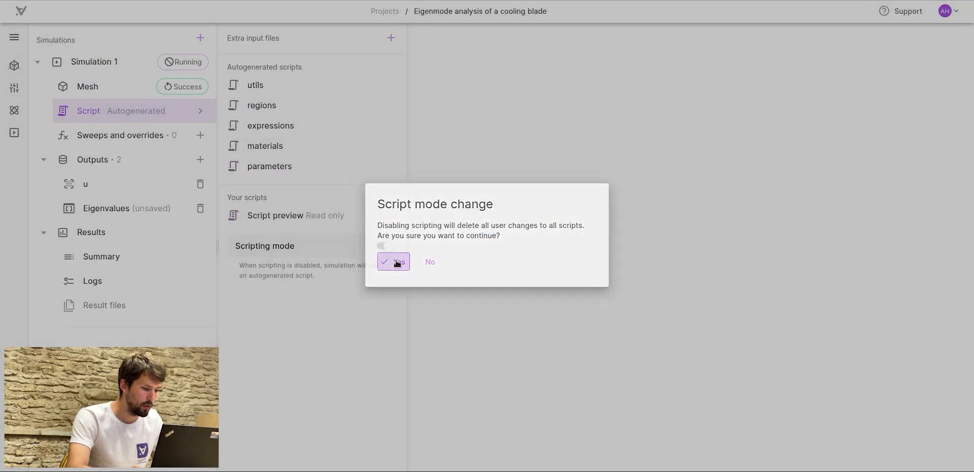
Examine the eigenfrequencies in the Simulation 1 log, comparing the first and second groups of five, and close the log.
click(129, 63)
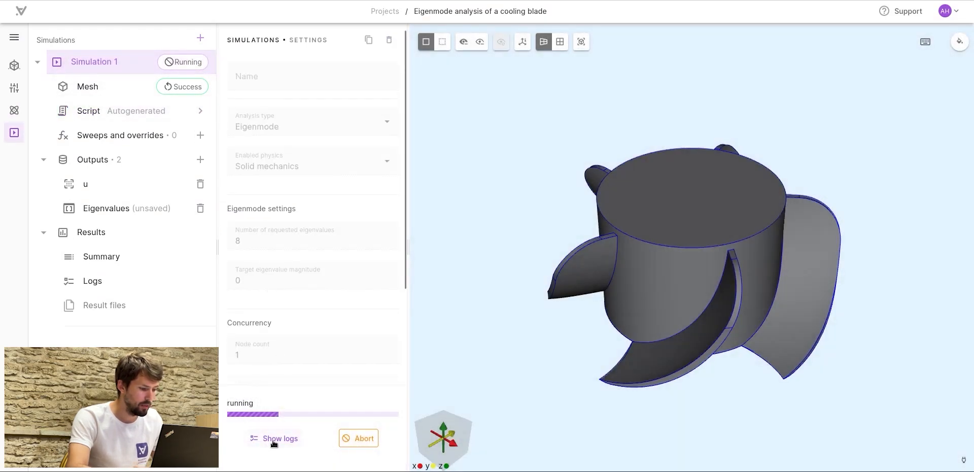
click(274, 438)
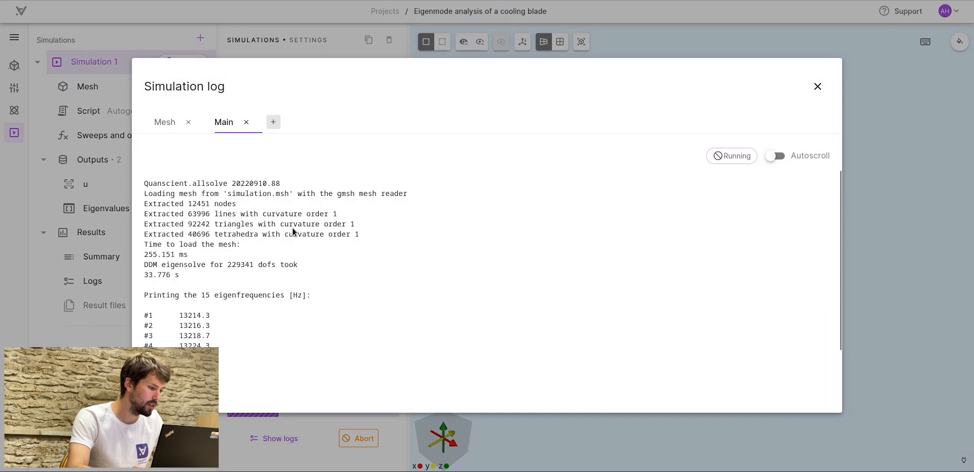
scroll(293, 232, down, 2)
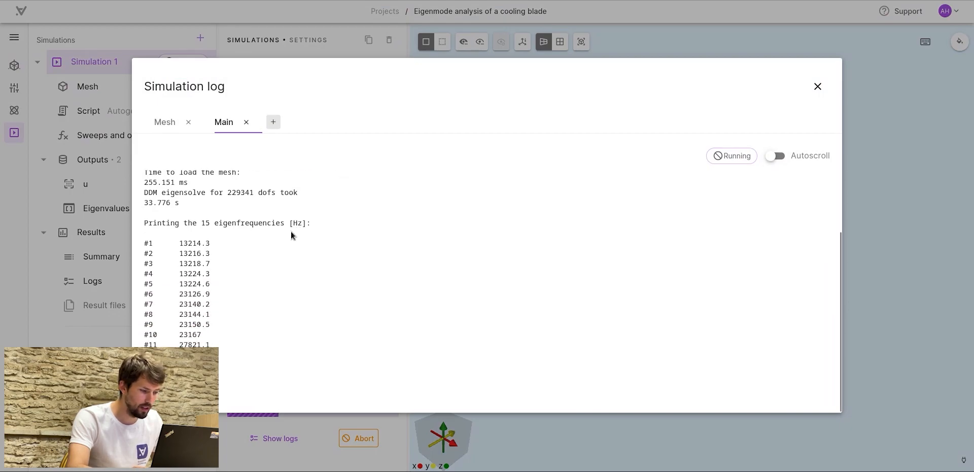
double_click(186, 244)
triple_click(189, 255)
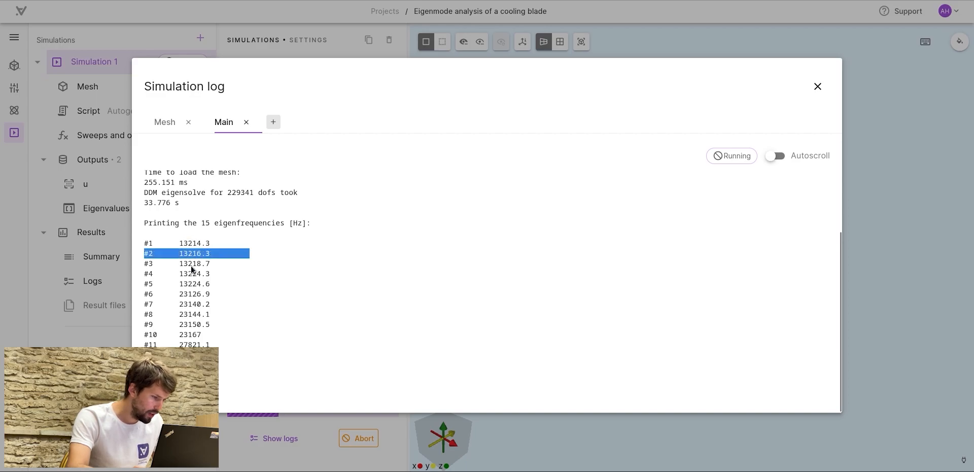
triple_click(193, 285)
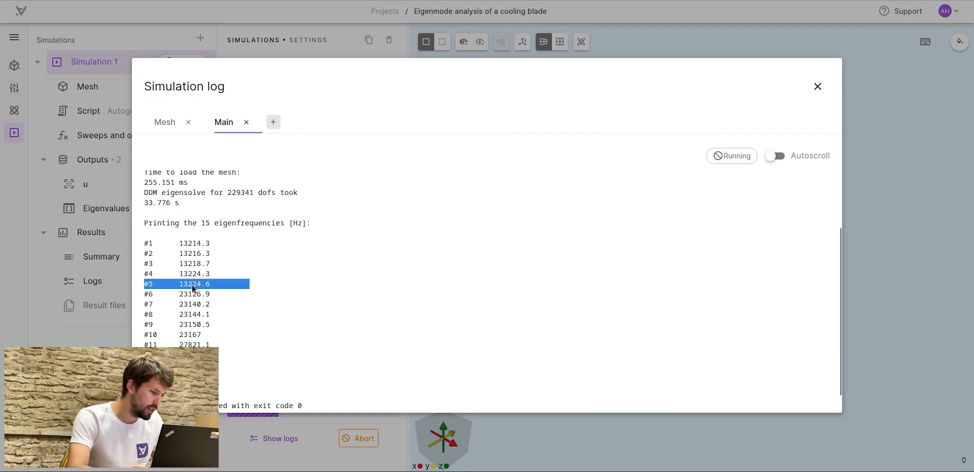
click(189, 326)
double_click(189, 326)
double_click(190, 335)
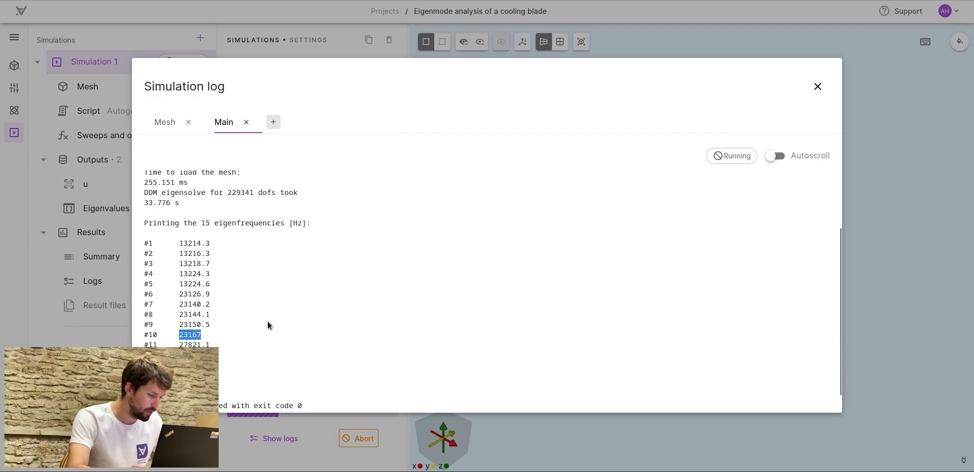
click(112, 310)
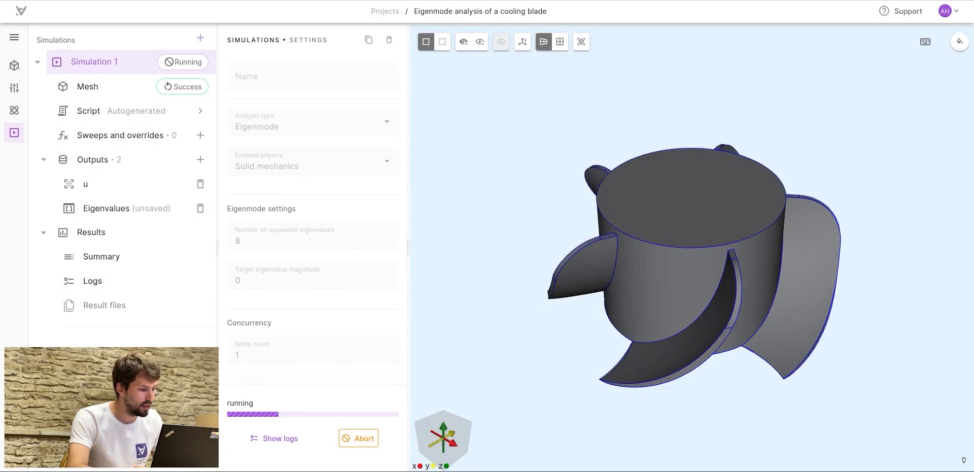
Add a visualization to the Simulation 1 results with u (real) as its source field and activate it.
drag(547, 308, 570, 340)
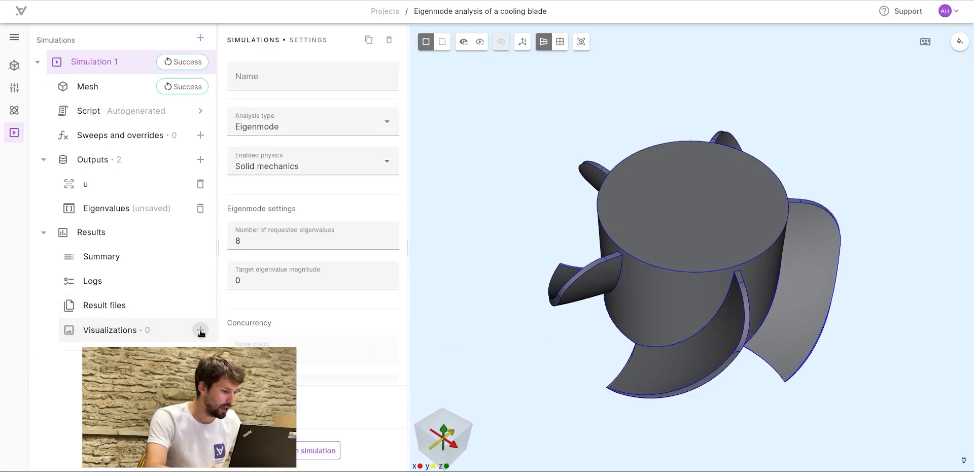
click(200, 331)
click(201, 357)
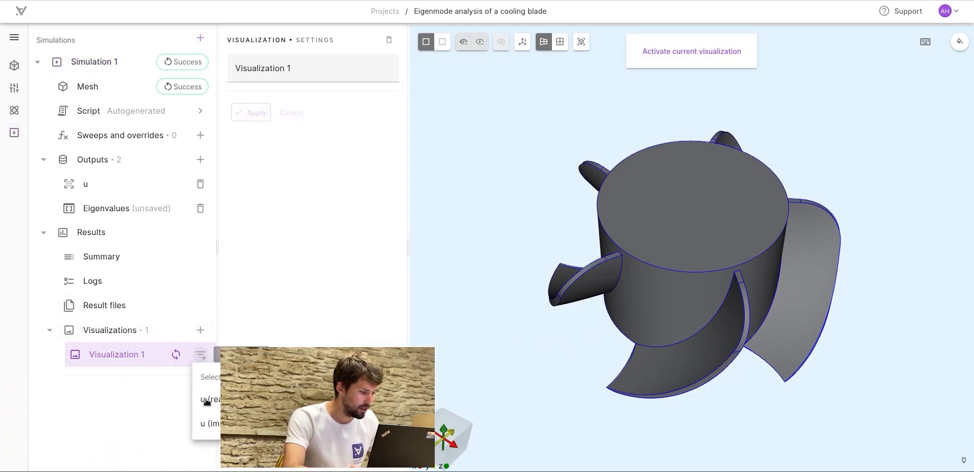
click(206, 397)
click(104, 384)
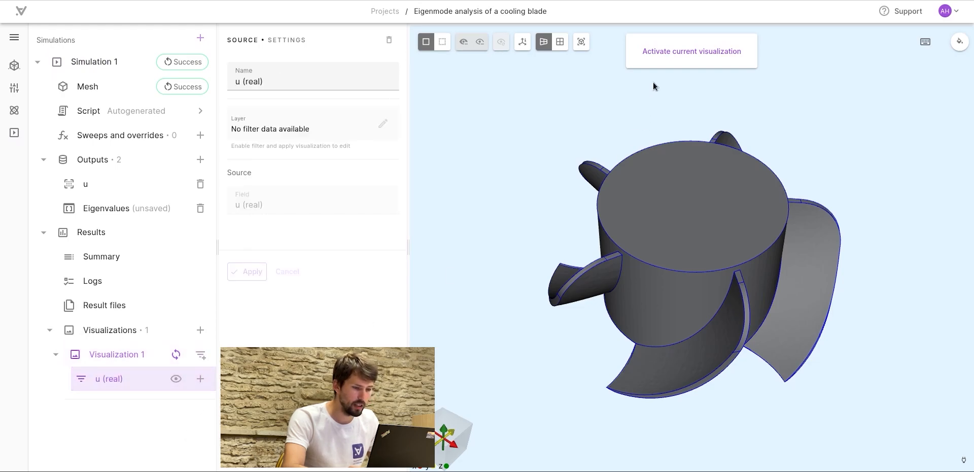
click(682, 53)
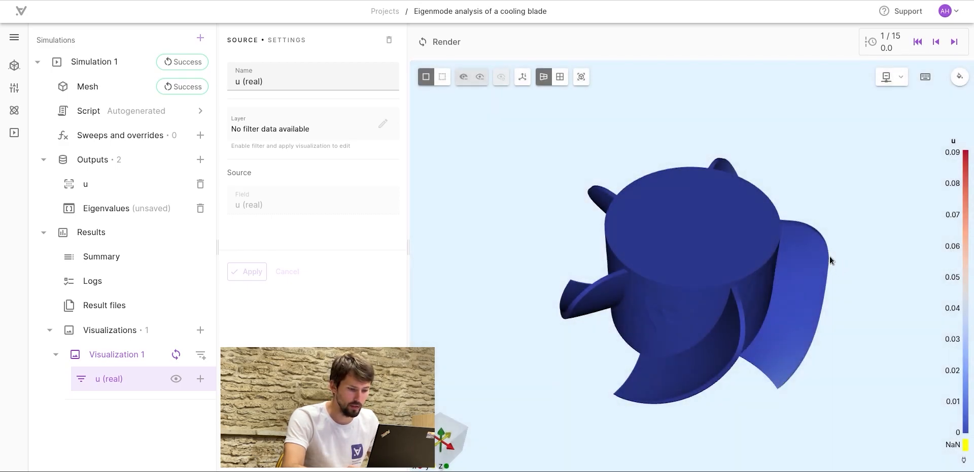
Step forward and back through the fan's eigenmodes and inspect the displacement field on the blades from different angles.
drag(830, 255, 813, 332)
click(953, 43)
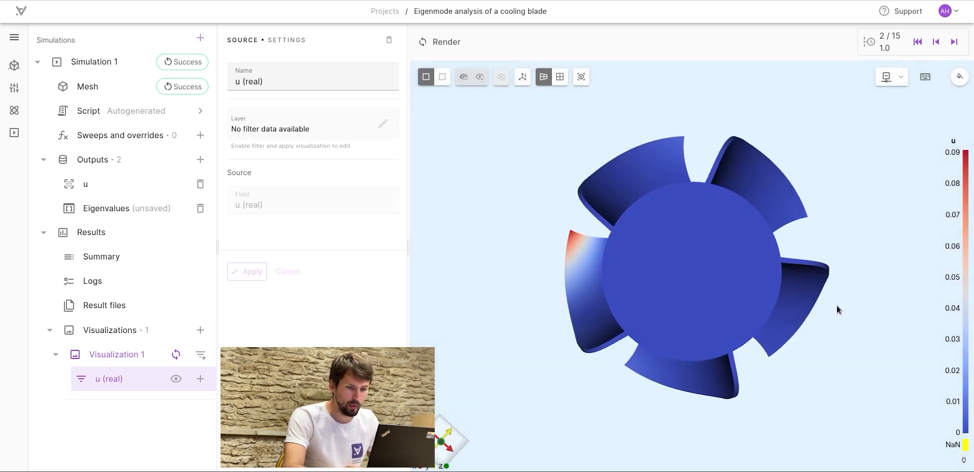
drag(782, 317, 779, 313)
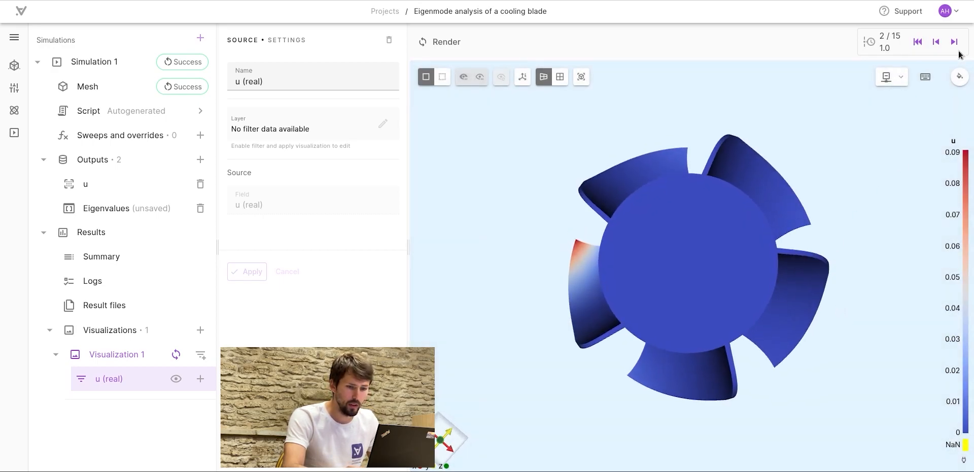
click(937, 42)
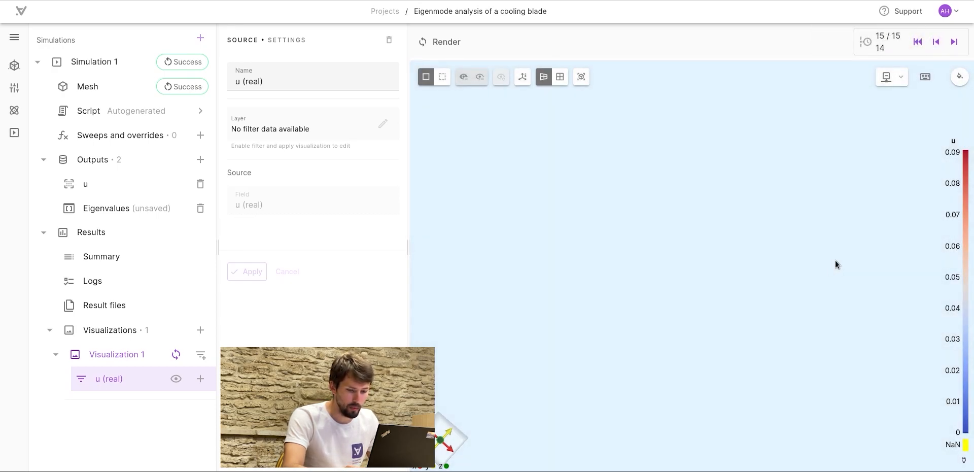
drag(808, 276, 766, 272)
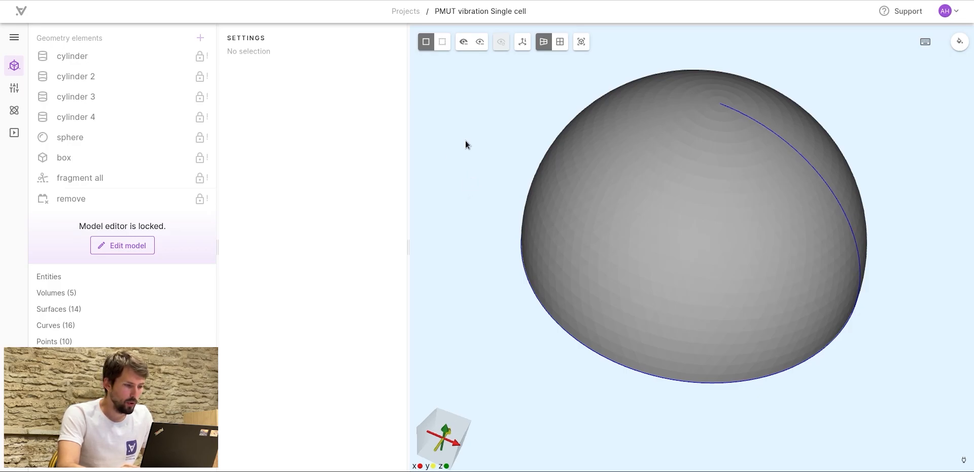
Inspect the PMUT single cell geometry from different angles, using transparent rendering to see inside the dome before restoring solid rendering.
drag(468, 200, 436, 168)
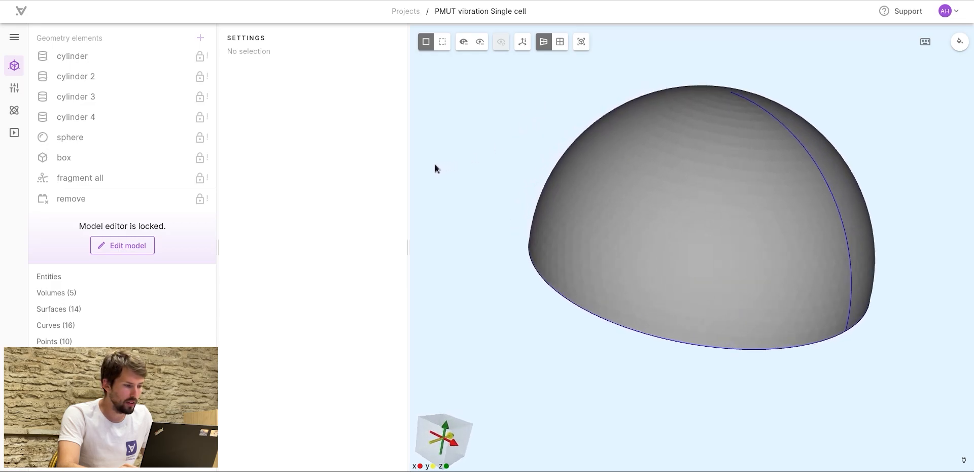
click(442, 43)
drag(433, 148, 439, 68)
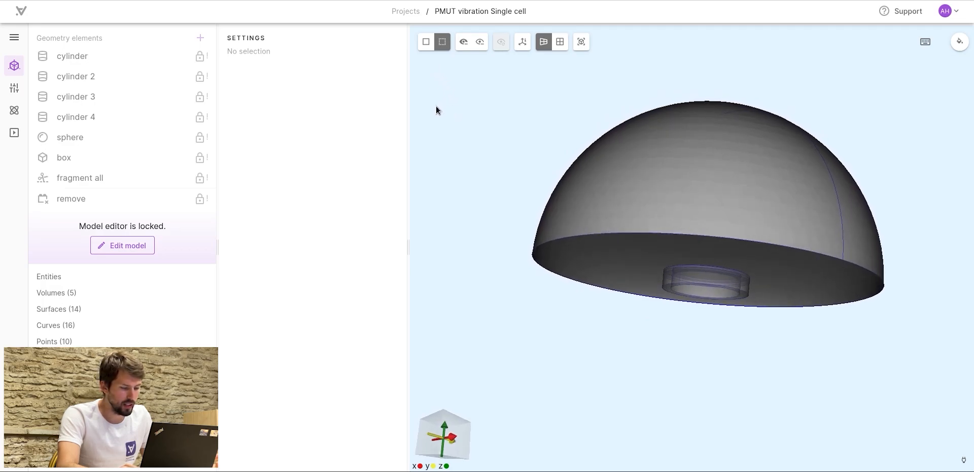
drag(435, 105, 471, 138)
click(426, 42)
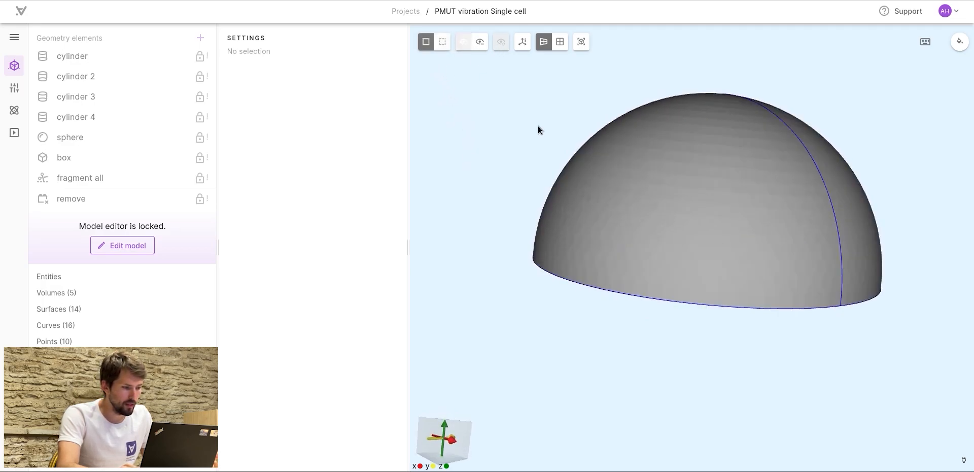
Hide the outer dome, inspect the layered disc inside it from below and above, and show the dome again.
click(622, 195)
drag(586, 281, 580, 177)
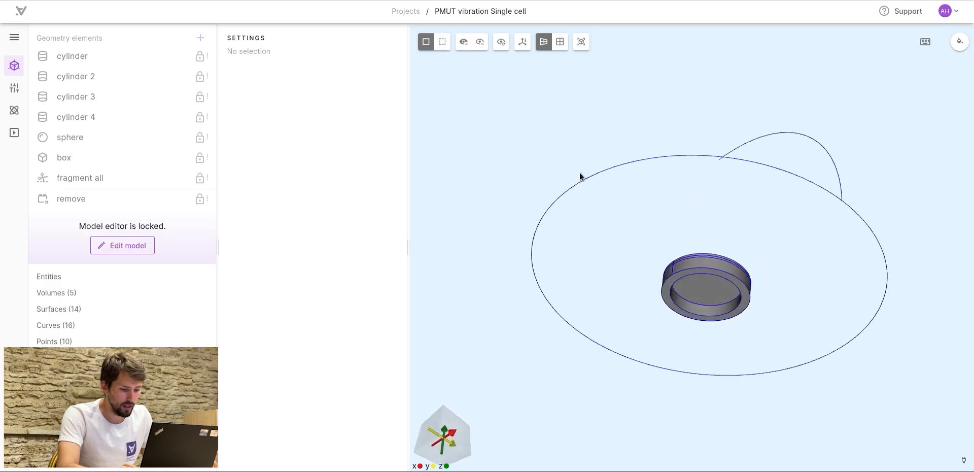
scroll(614, 230, up, 5)
drag(644, 238, 580, 428)
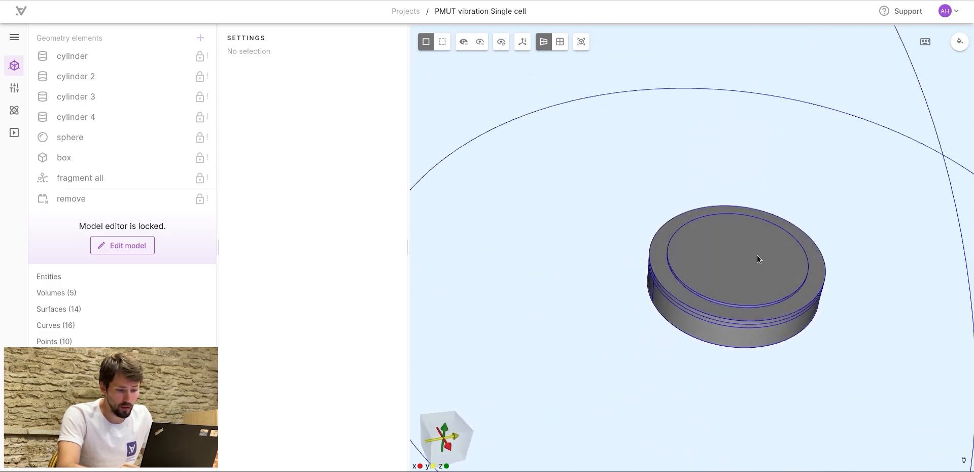
drag(914, 184, 888, 185)
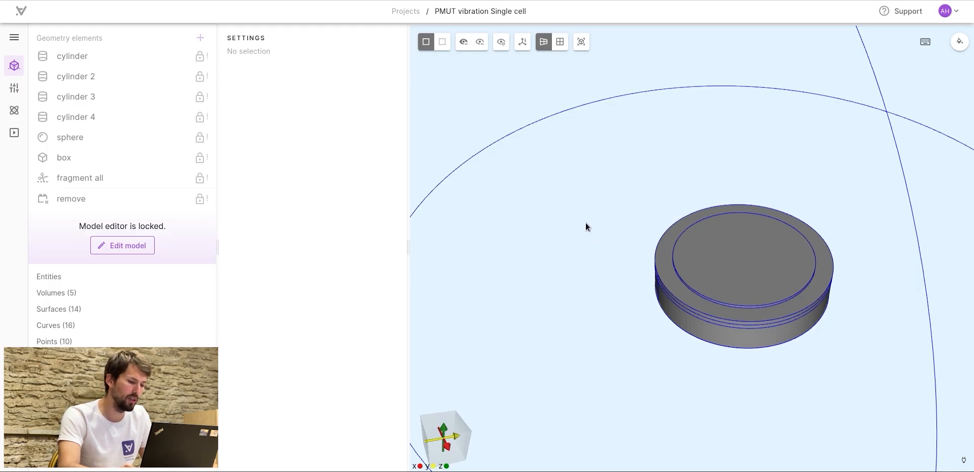
scroll(585, 223, down, 1)
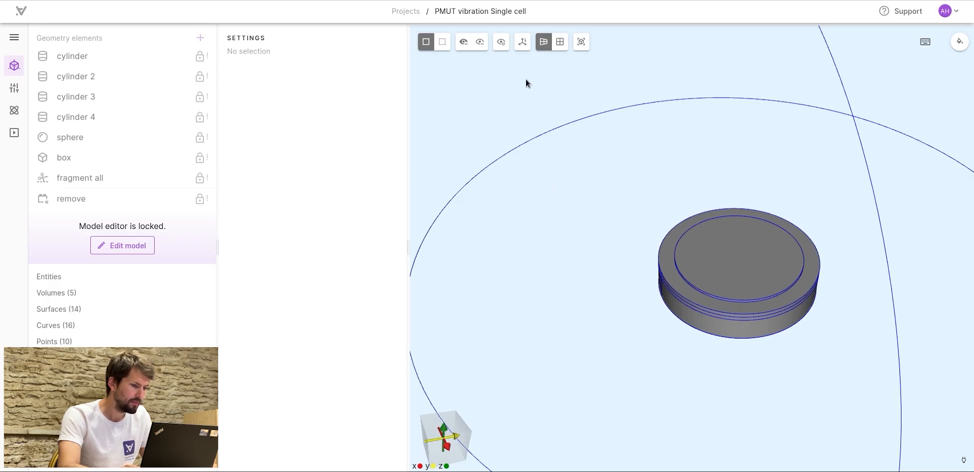
click(501, 42)
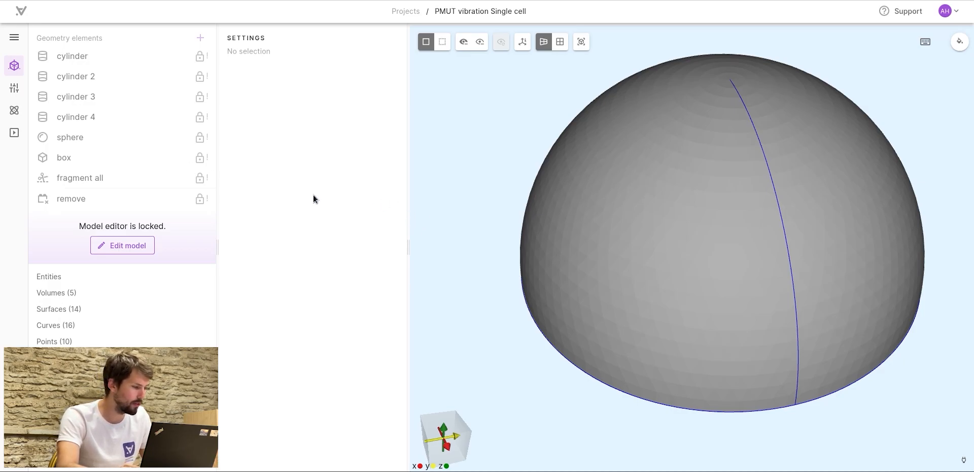
Create a shared expression named freq with the value 1e6.
click(14, 88)
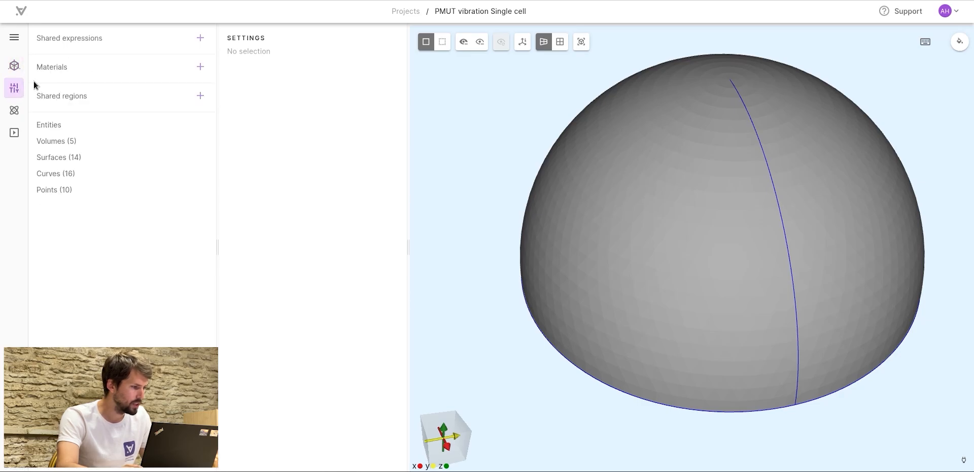
click(200, 39)
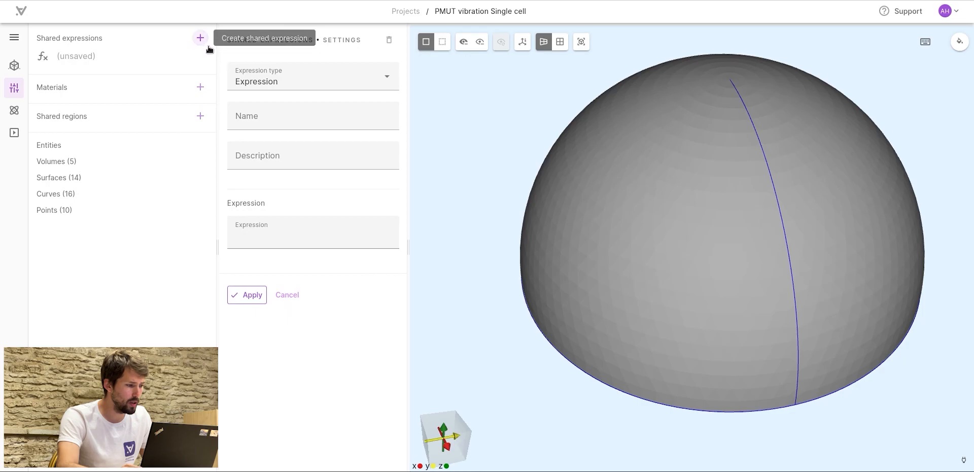
click(263, 122)
text(freq)
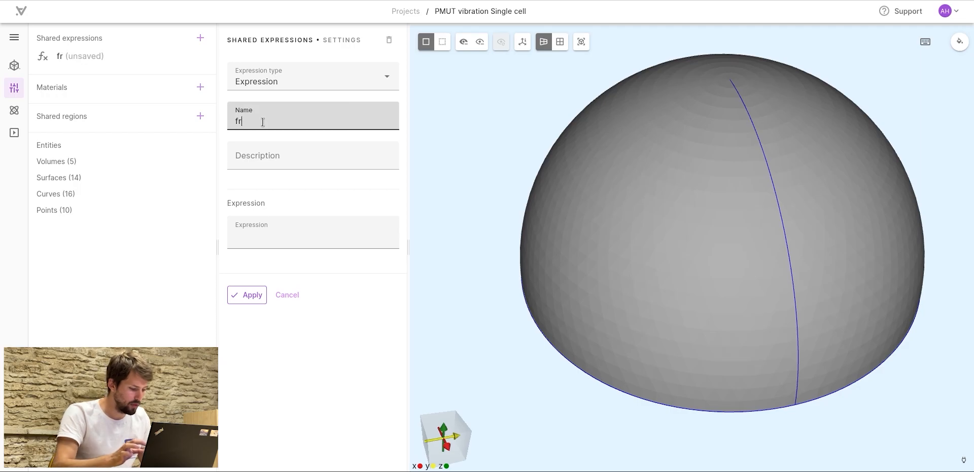
click(257, 238)
text(1e6)
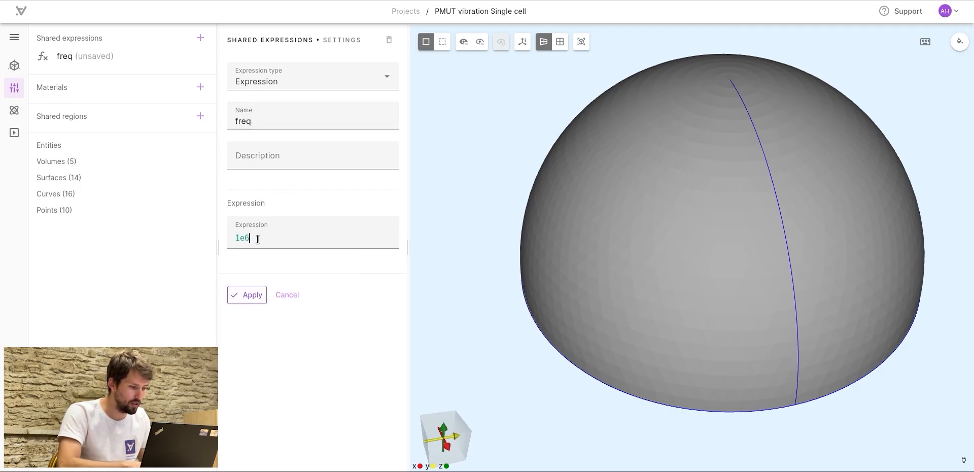
click(237, 294)
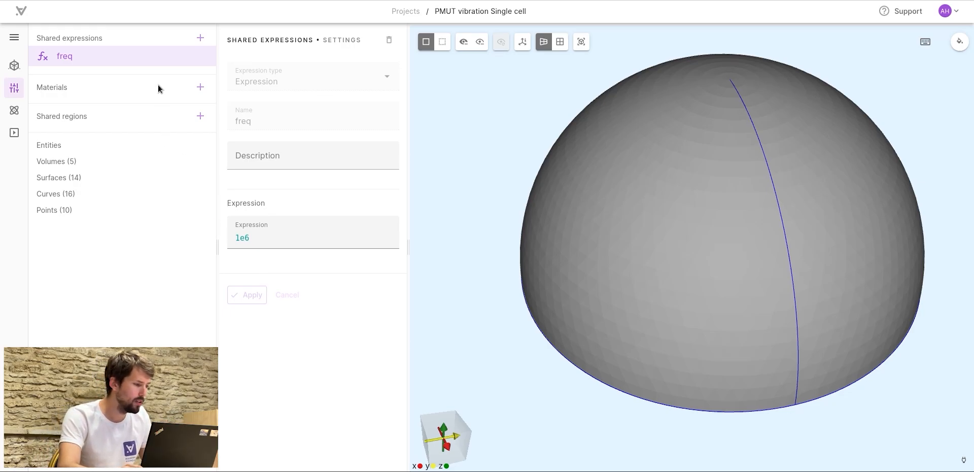
Add the Air material from the library and assign it to the dome volume.
click(201, 87)
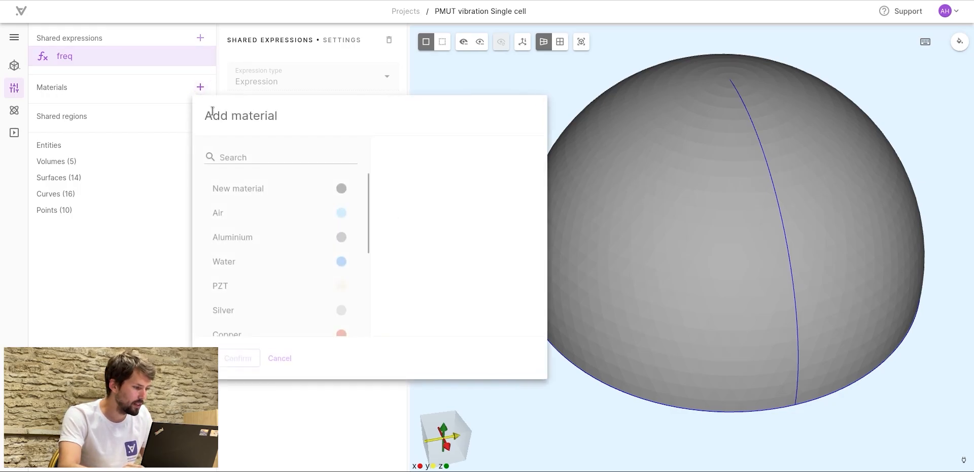
click(252, 219)
click(243, 355)
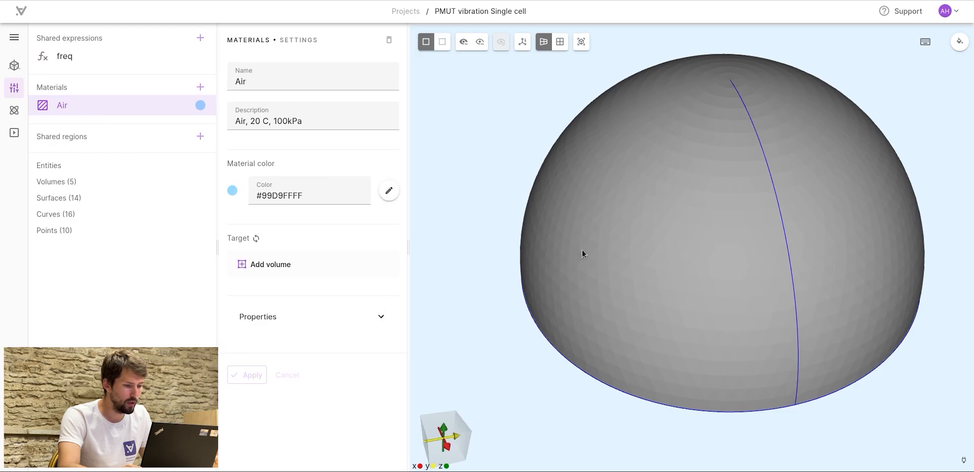
click(297, 254)
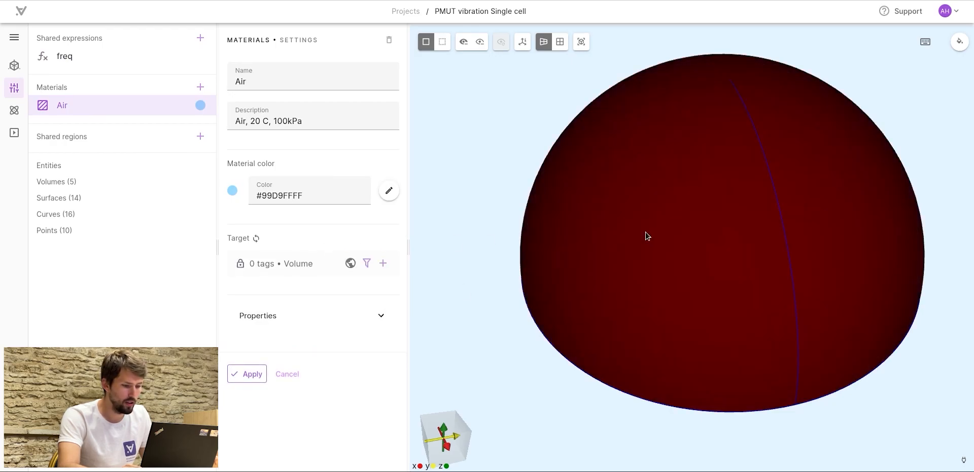
click(646, 235)
click(249, 399)
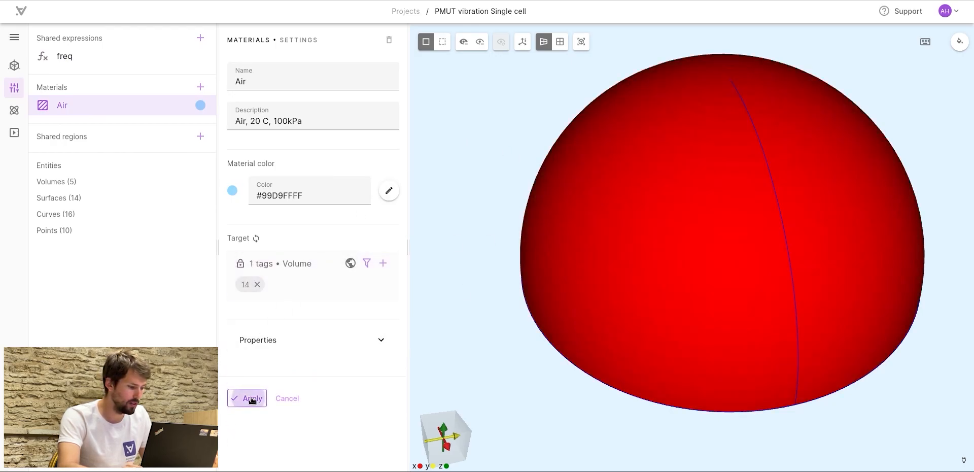
Hide the dome to expose the disc and add Monocrystalline silicon from the material library.
click(463, 42)
click(603, 221)
scroll(602, 304, up, 5)
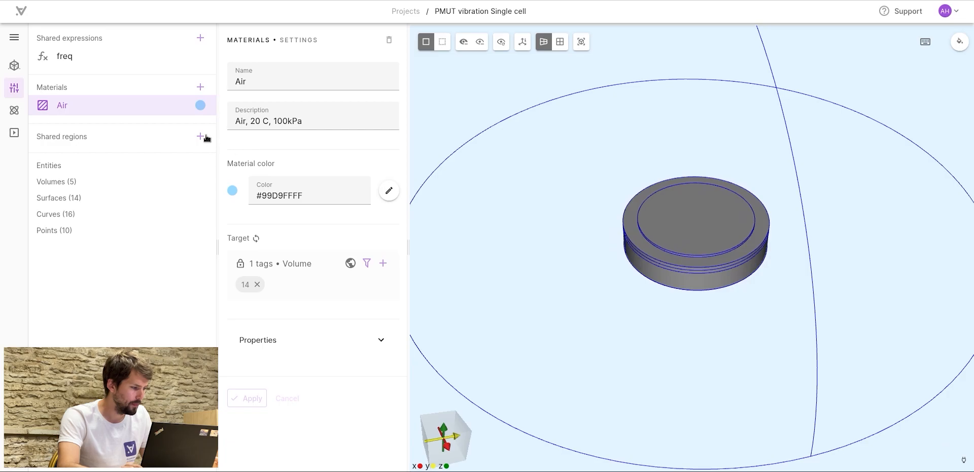
click(200, 87)
scroll(255, 226, down, 3)
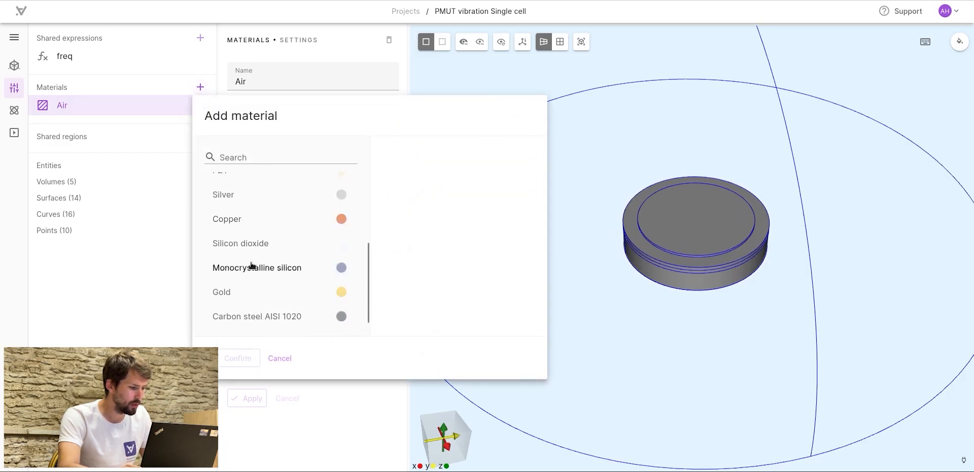
click(252, 266)
click(240, 359)
Assign Monocrystalline silicon to the disc's base ring and the two full-width layers above it, volumes 13, 12 and 11.
drag(598, 334, 583, 171)
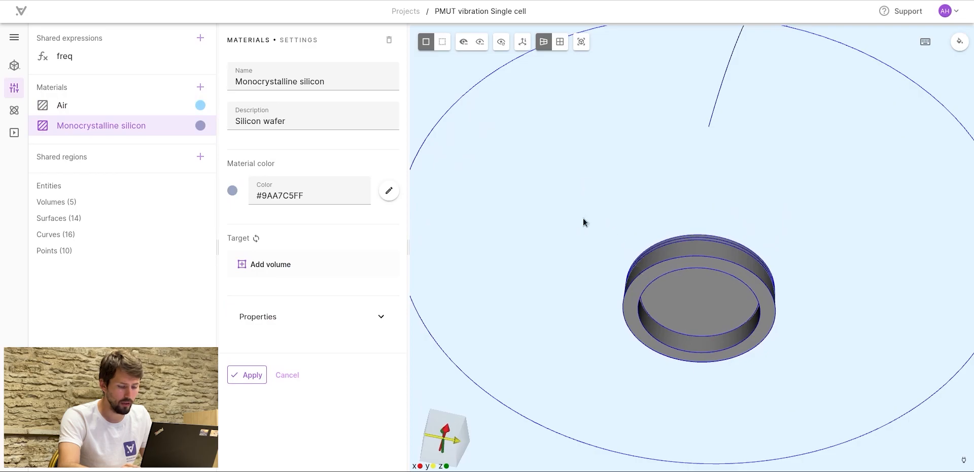
click(251, 270)
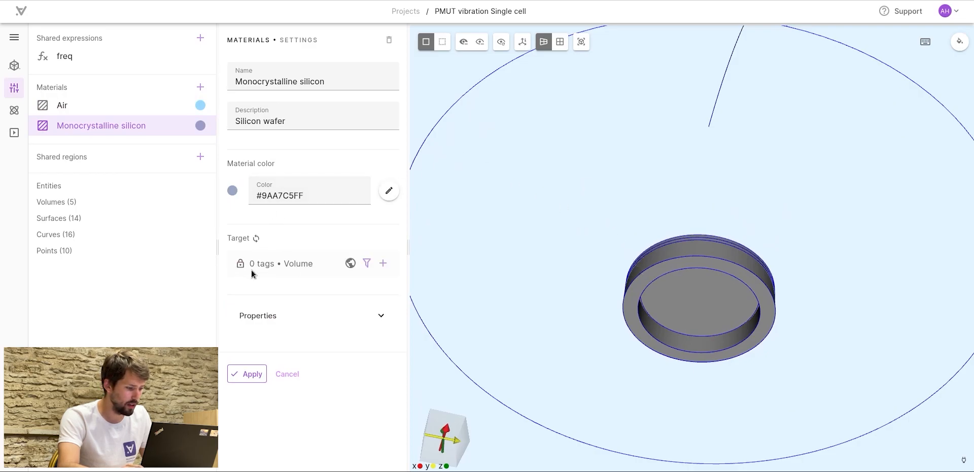
click(636, 290)
drag(636, 290, 532, 259)
scroll(539, 231, up, 5)
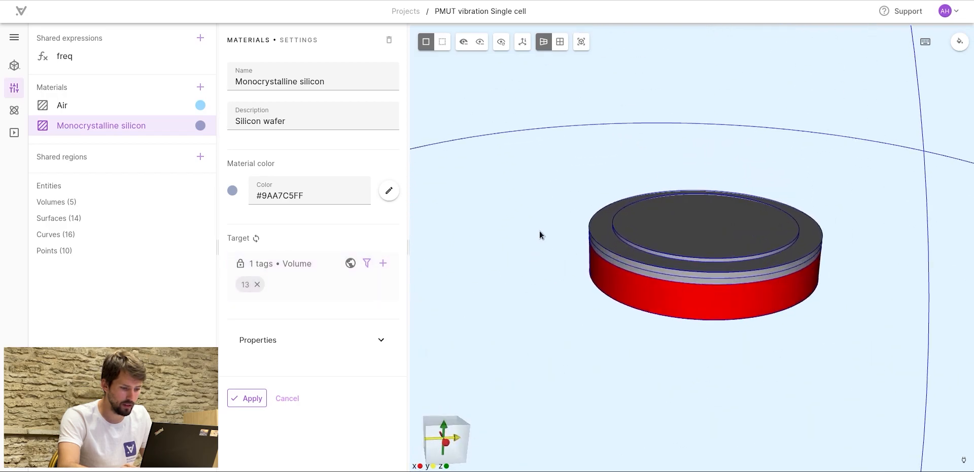
click(571, 260)
click(575, 255)
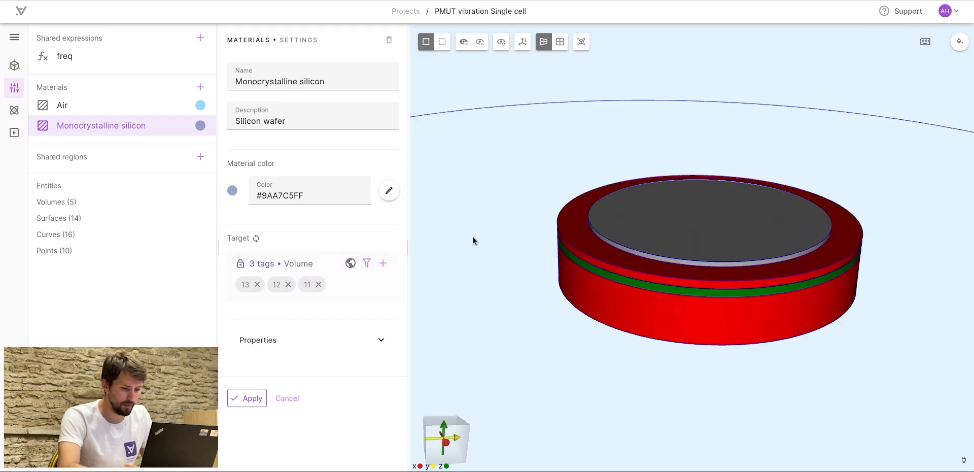
scroll(473, 236, down, 2)
drag(492, 194, 495, 239)
click(249, 398)
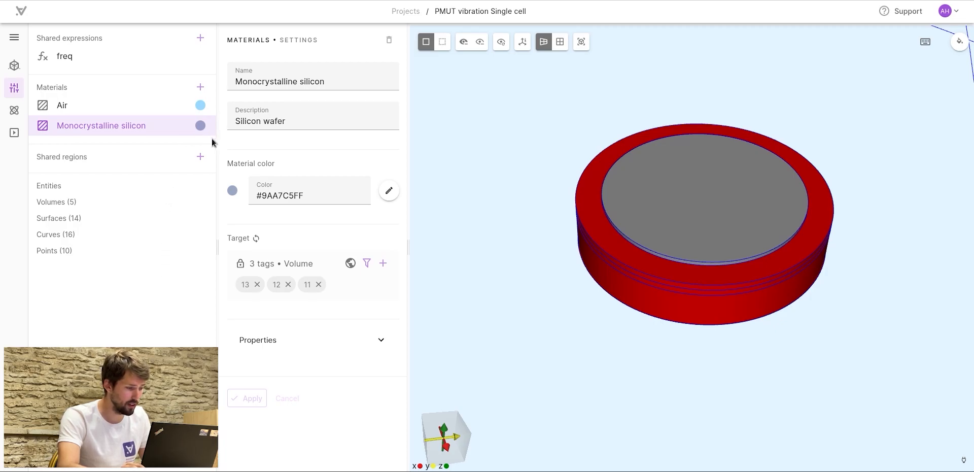
Add the PZT material from the library and expand its properties to review the density and elasticity matrix.
click(201, 87)
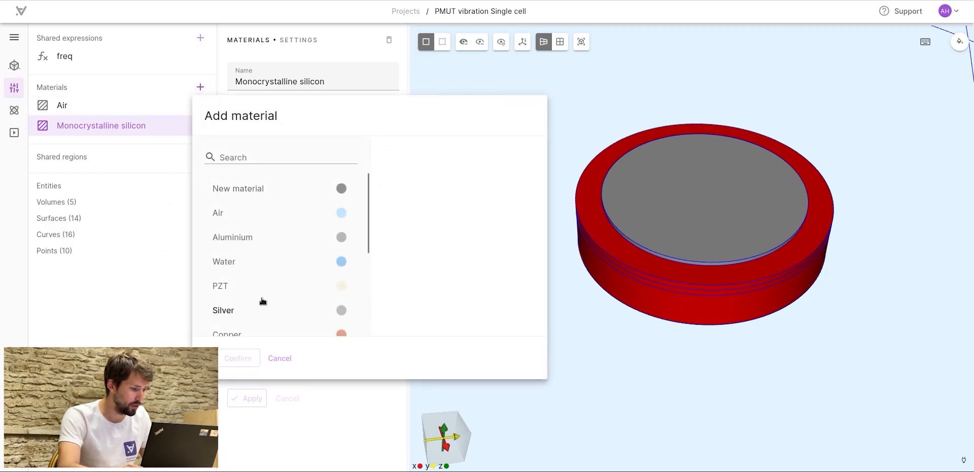
click(259, 287)
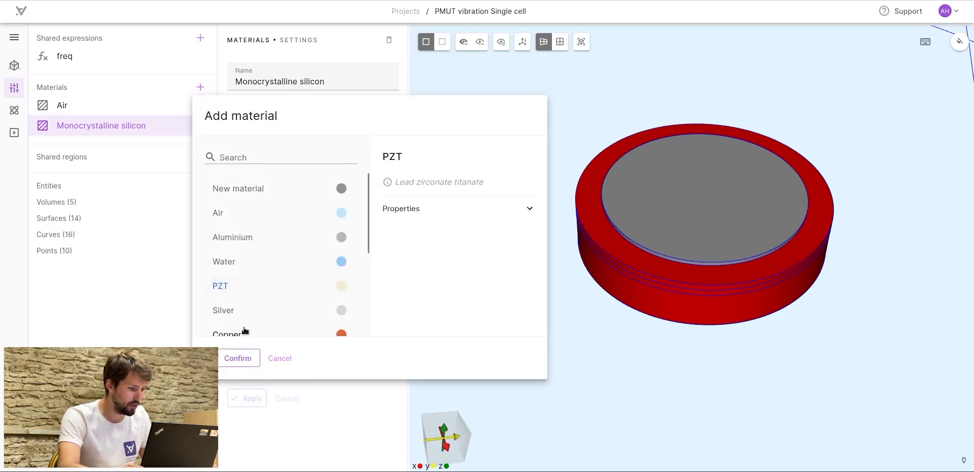
click(227, 360)
click(278, 318)
scroll(320, 216, down, 5)
drag(406, 248, 400, 223)
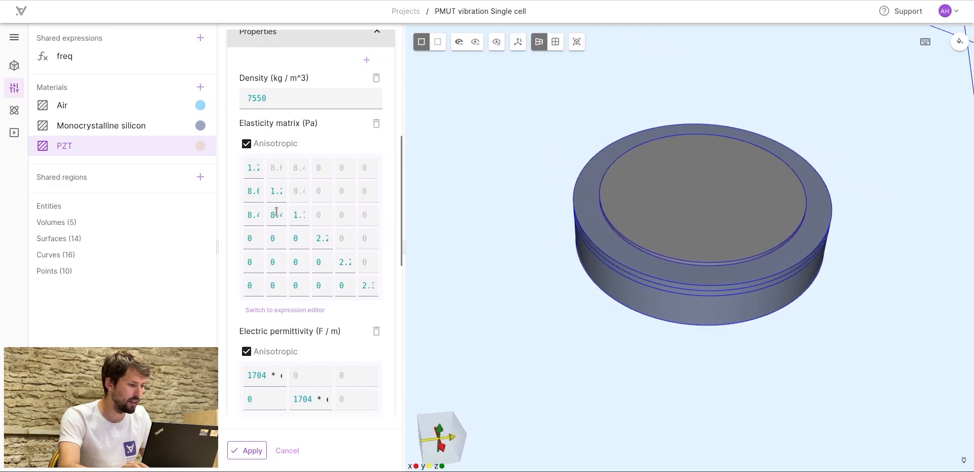
Try to apply the PZT material without a target volume.
click(109, 147)
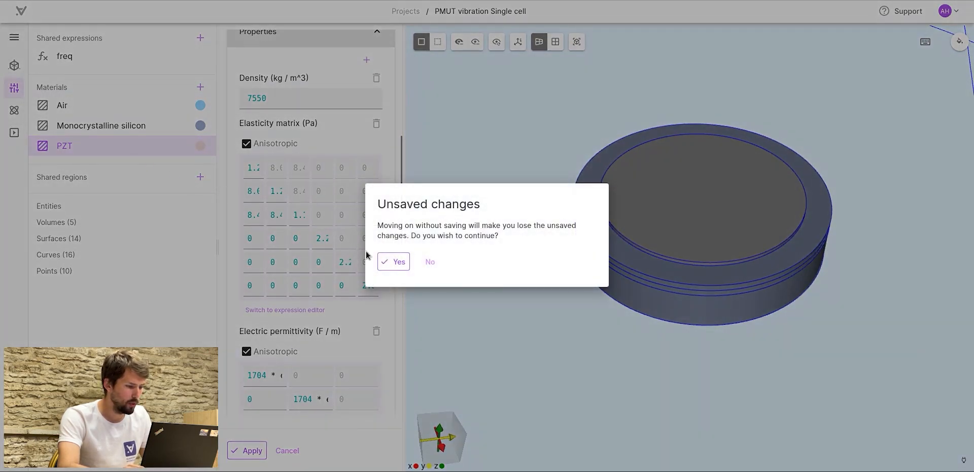
click(394, 261)
click(248, 450)
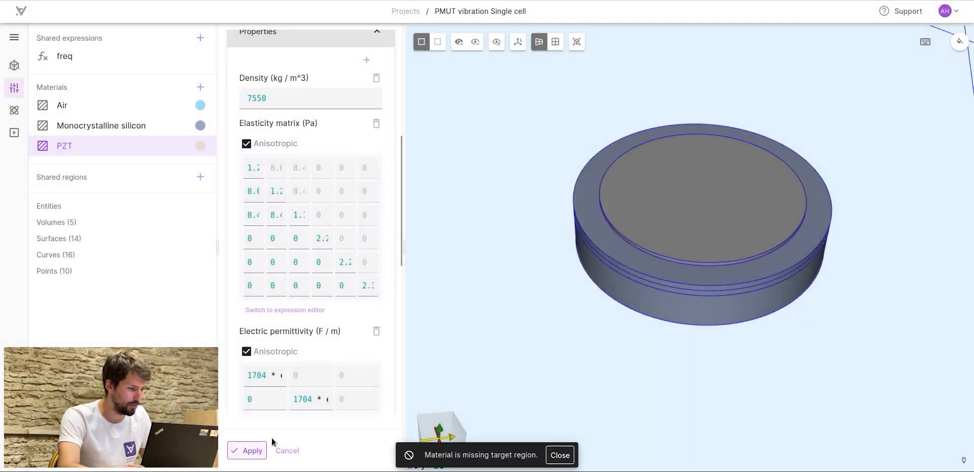
click(559, 456)
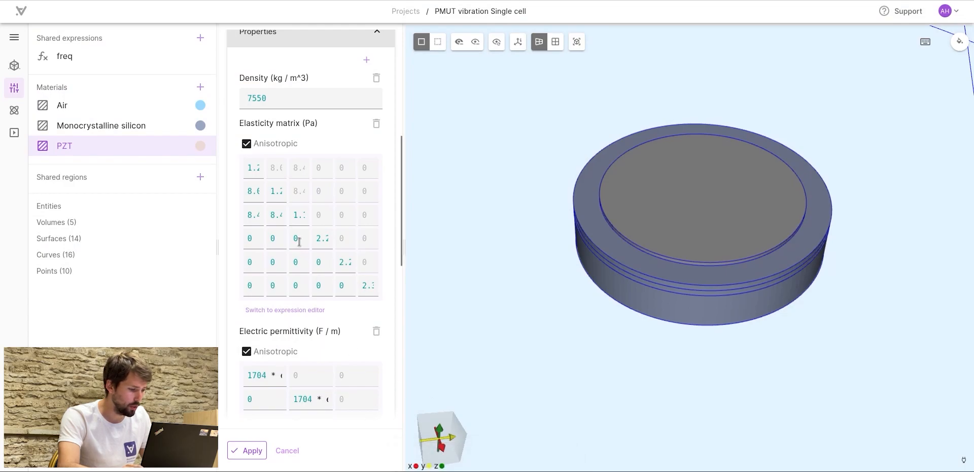
Review PZT's permittivity and piezoelectric coupling matrix, then assign the material to the smaller top disc, volume 10.
scroll(280, 194, down, 5)
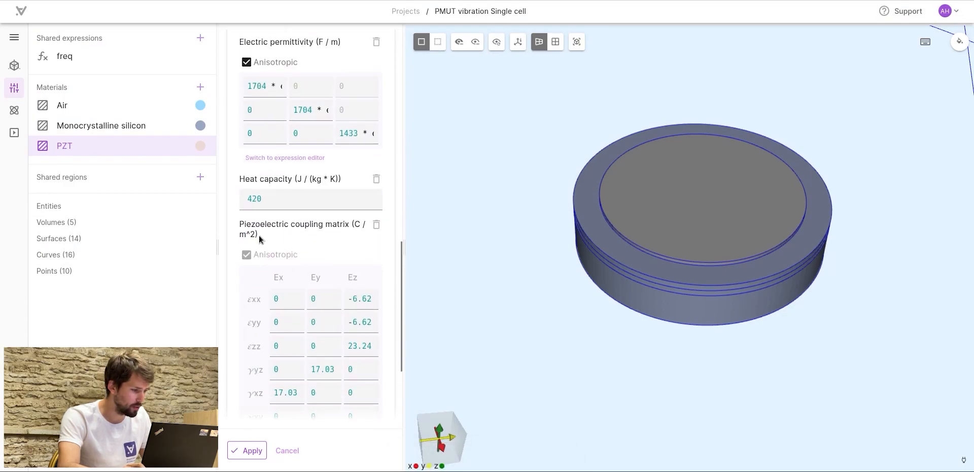
scroll(260, 233, up, 10)
click(268, 264)
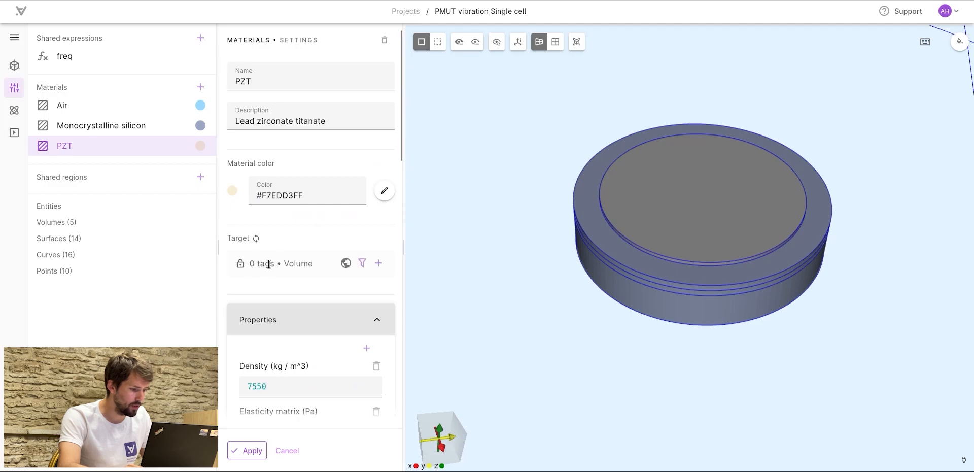
click(647, 206)
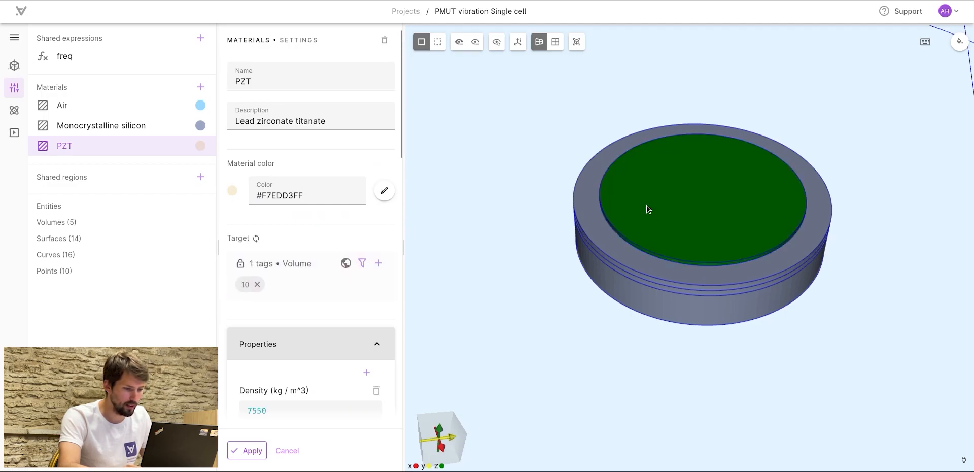
click(244, 452)
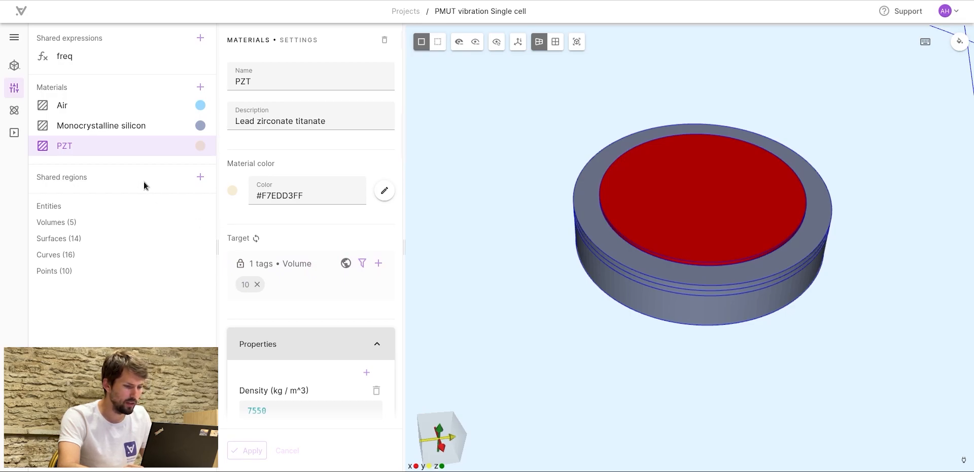
Look through the physics types available for the project and show the hidden air dome again.
click(17, 113)
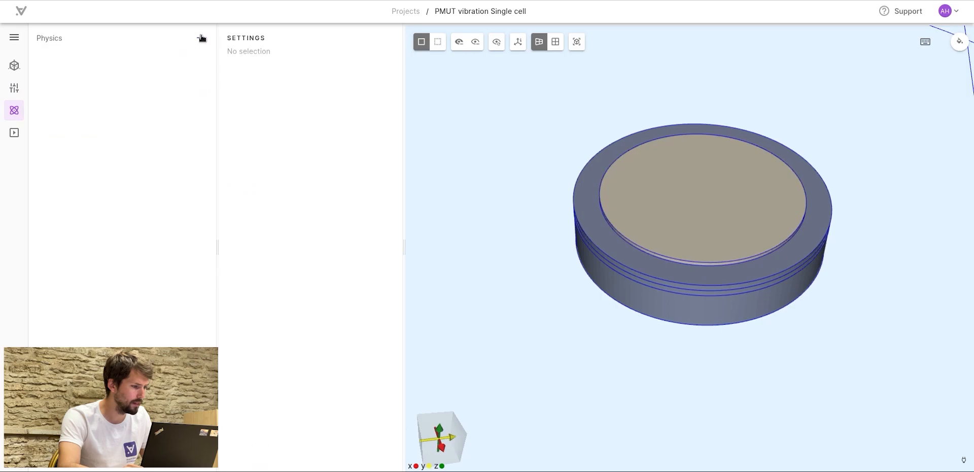
click(202, 38)
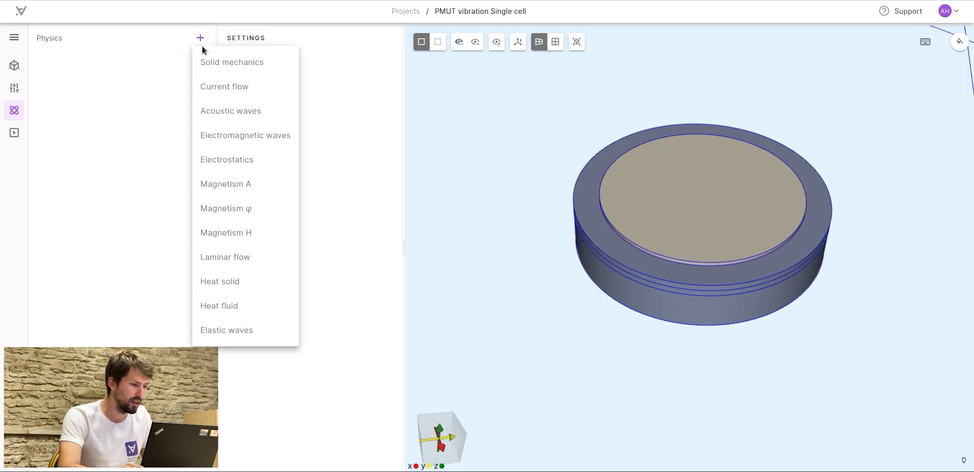
click(480, 158)
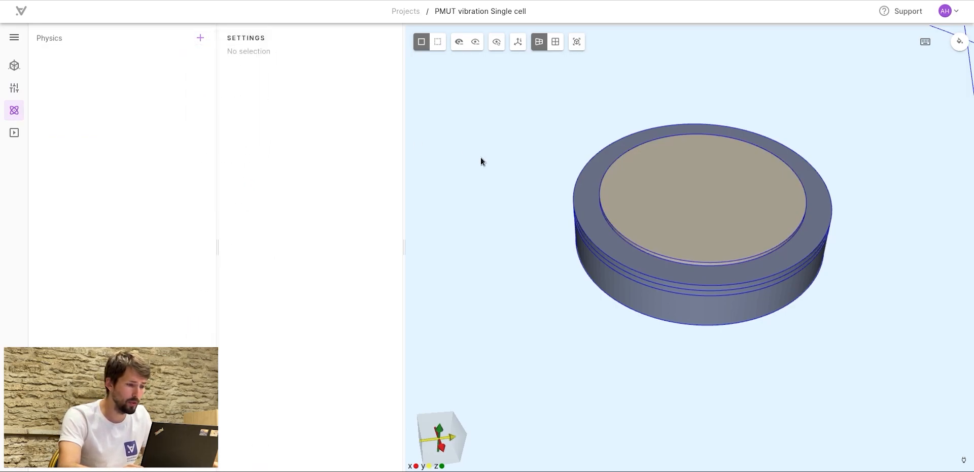
click(497, 43)
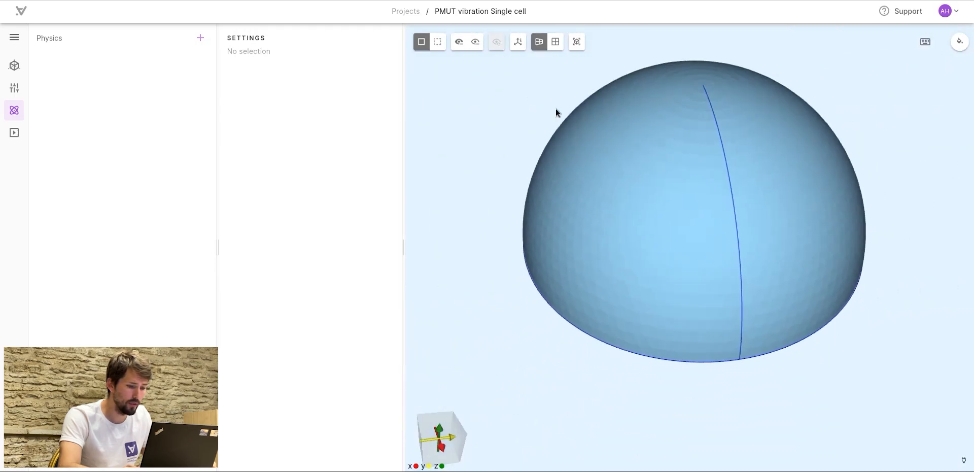
Add the Solid mechanics, Electrostatics and Acoustic waves physics to the project.
drag(504, 257, 487, 223)
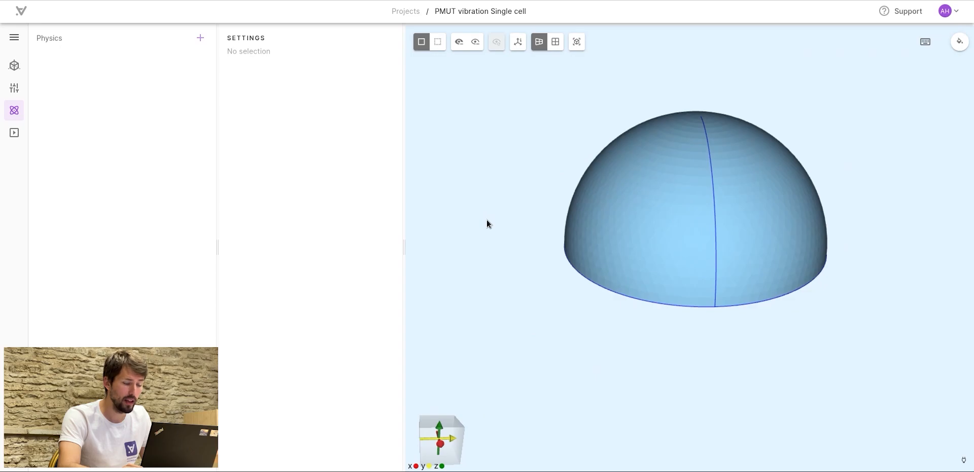
click(200, 37)
click(194, 59)
click(200, 37)
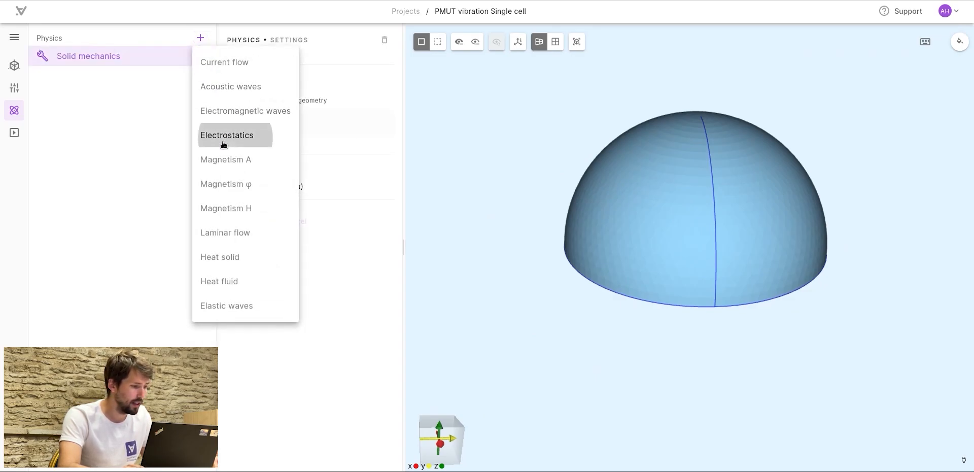
click(222, 137)
click(201, 38)
click(227, 90)
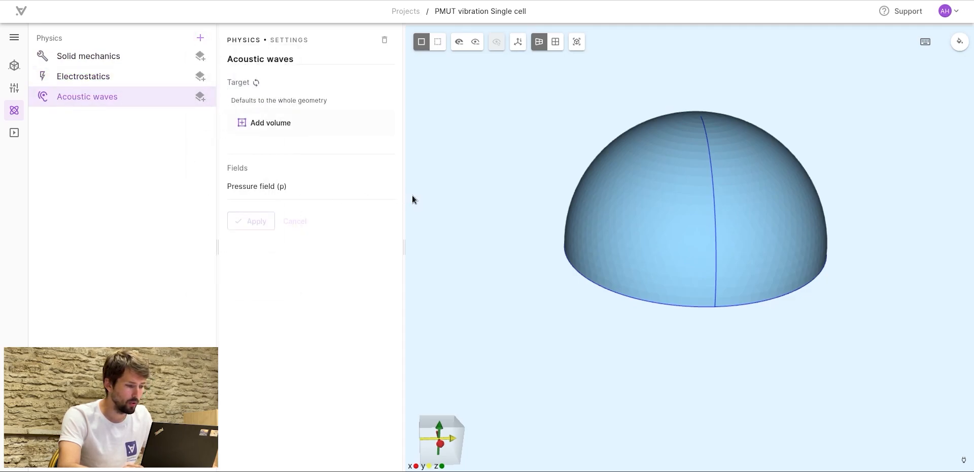
Hide the air dome and restrict Solid mechanics to the remaining visible volumes, 10, 11, 12 and 13.
click(135, 58)
click(459, 41)
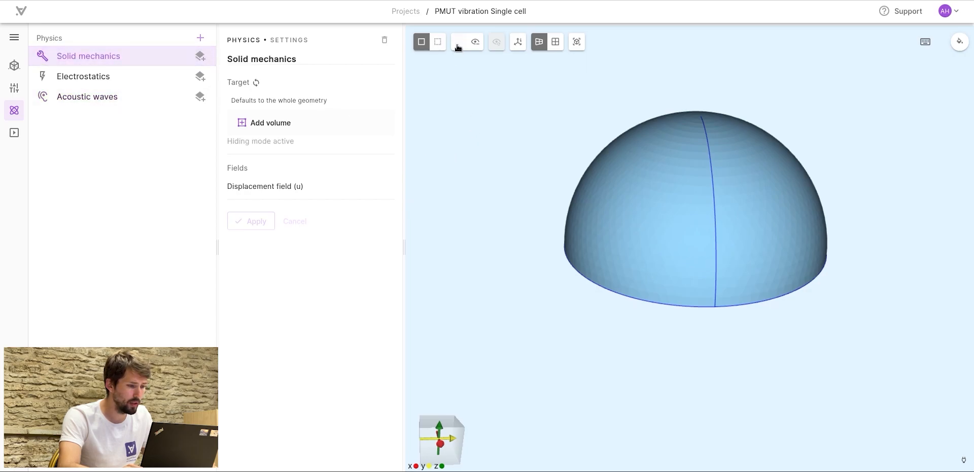
click(643, 239)
scroll(592, 284, up, 5)
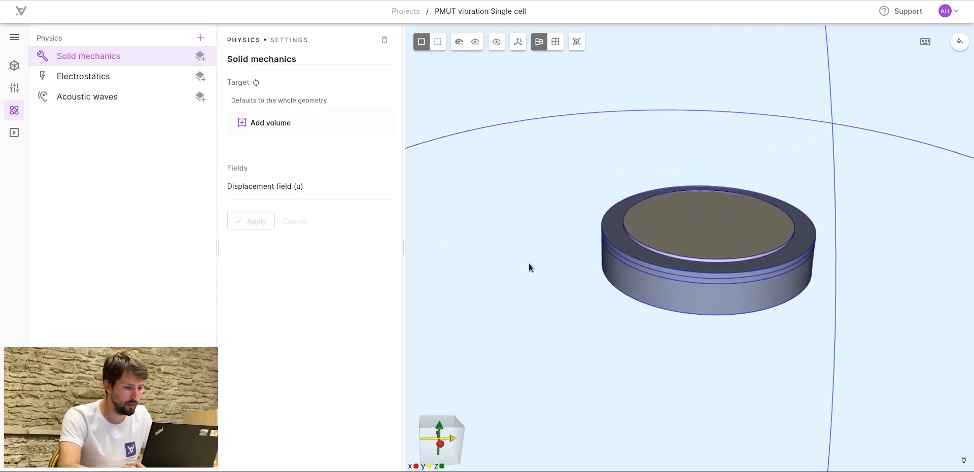
click(256, 124)
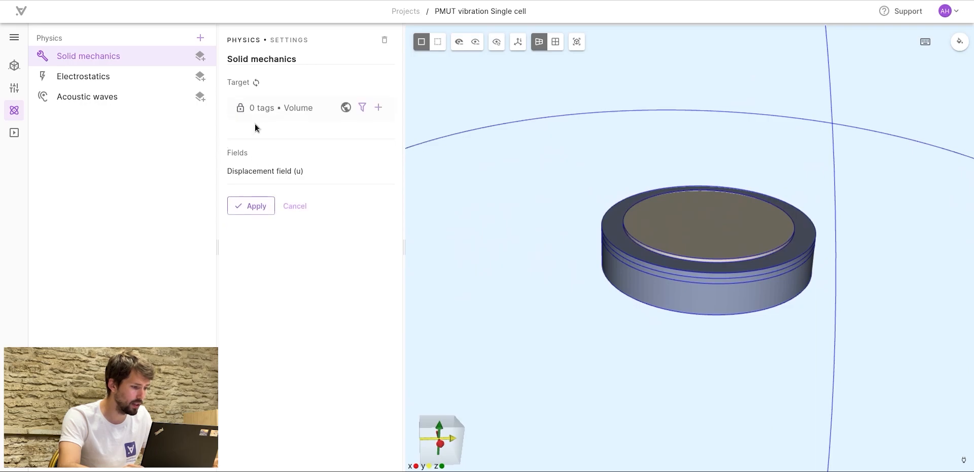
click(380, 107)
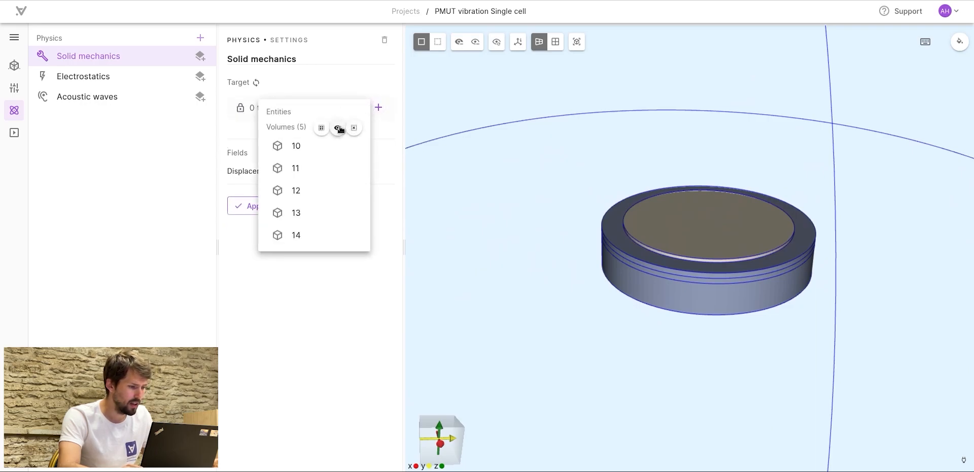
click(338, 128)
scroll(500, 185, down, 5)
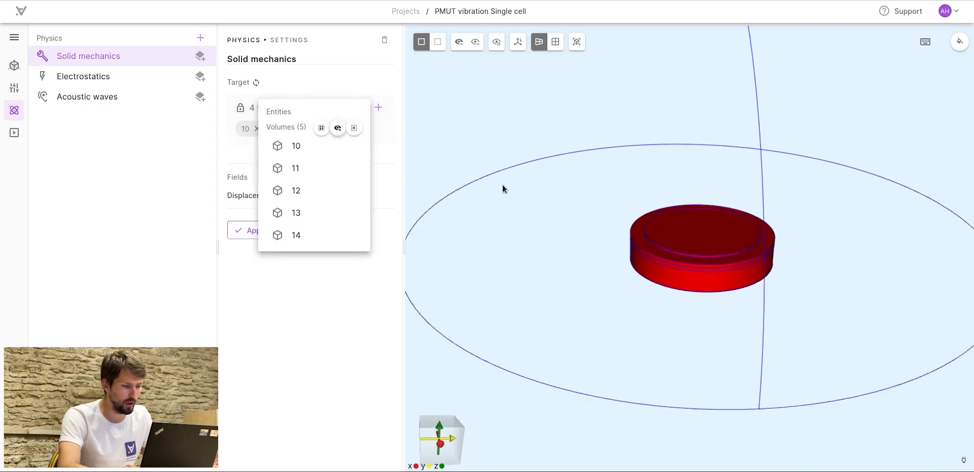
click(479, 186)
click(240, 228)
Show the dome again and make the geometry translucent to inspect the Solid mechanics target inside it.
click(497, 43)
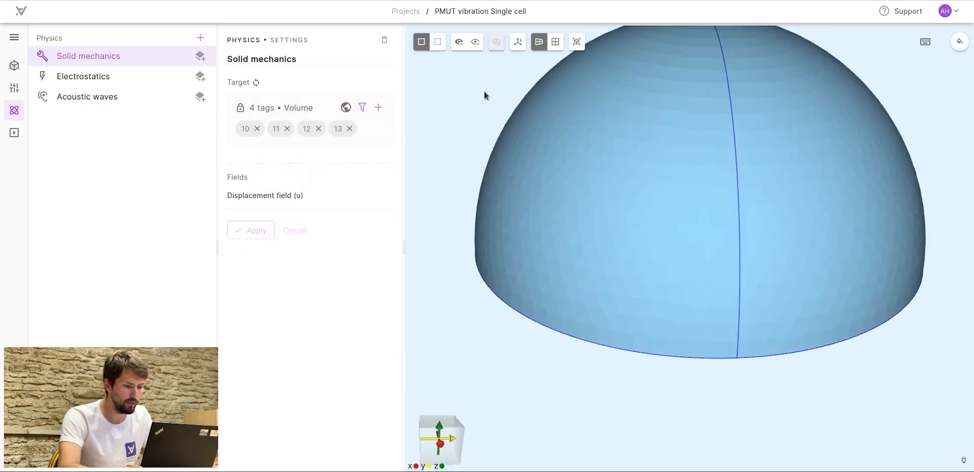
click(438, 42)
scroll(425, 175, down, 1)
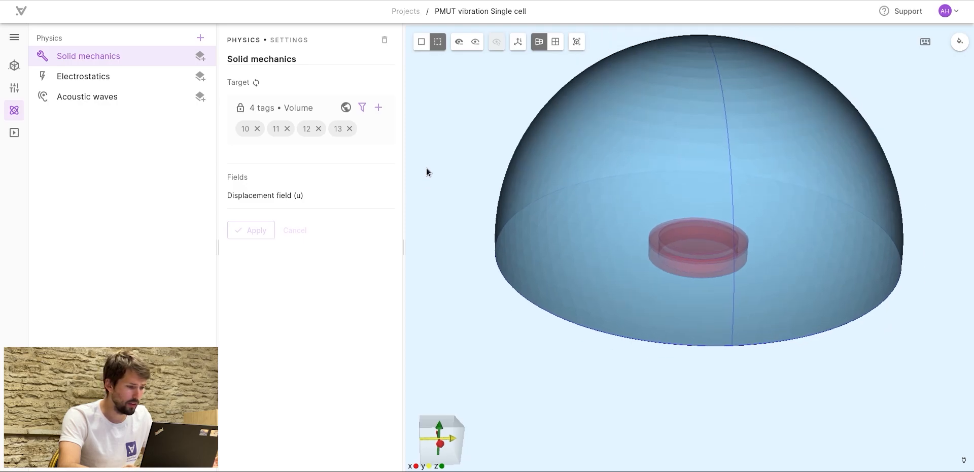
Return to the opaque view, hide the dome and restrict Electrostatics to the top piezo disc, volume 10.
click(154, 77)
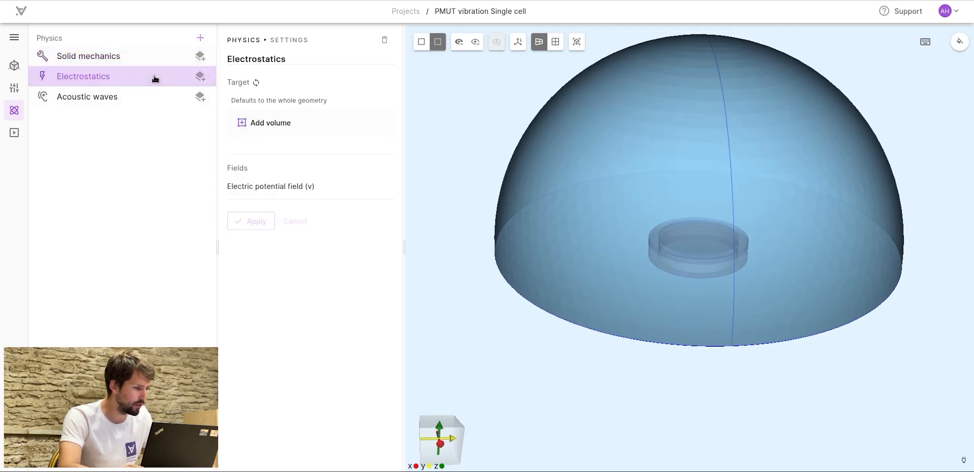
click(421, 43)
click(459, 43)
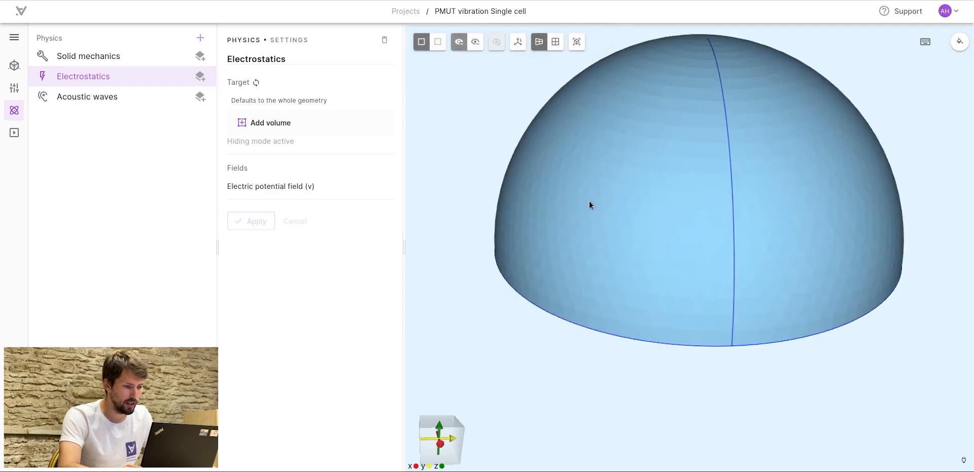
click(589, 202)
scroll(523, 172, up, 2)
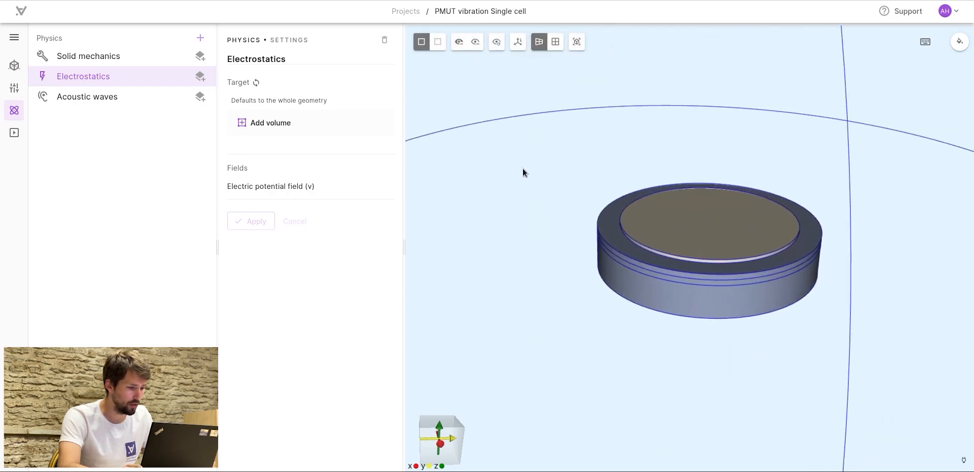
click(274, 126)
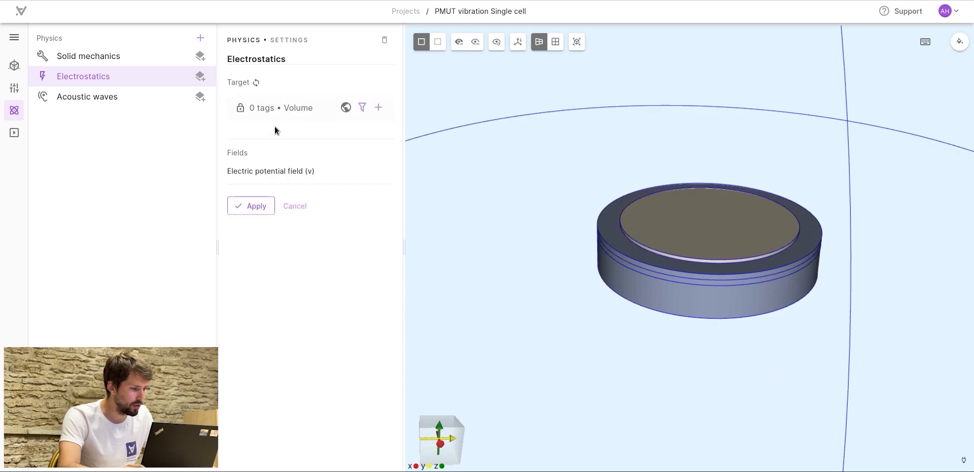
click(657, 224)
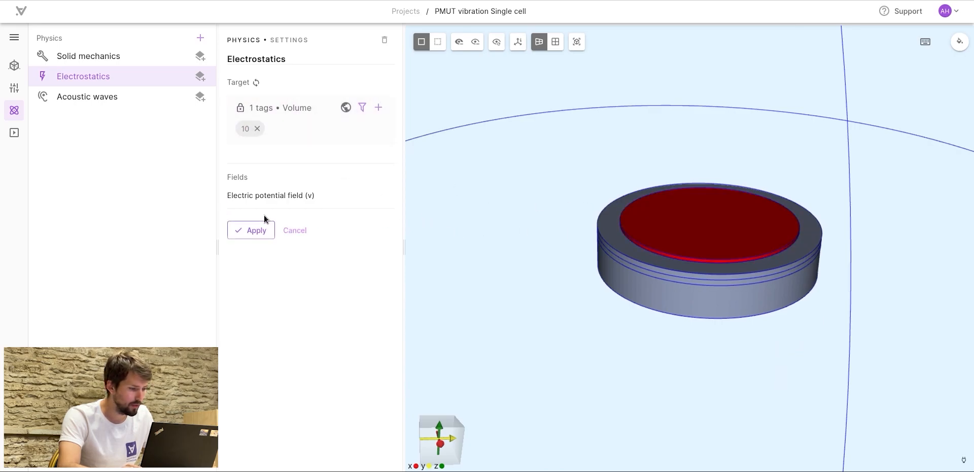
click(256, 231)
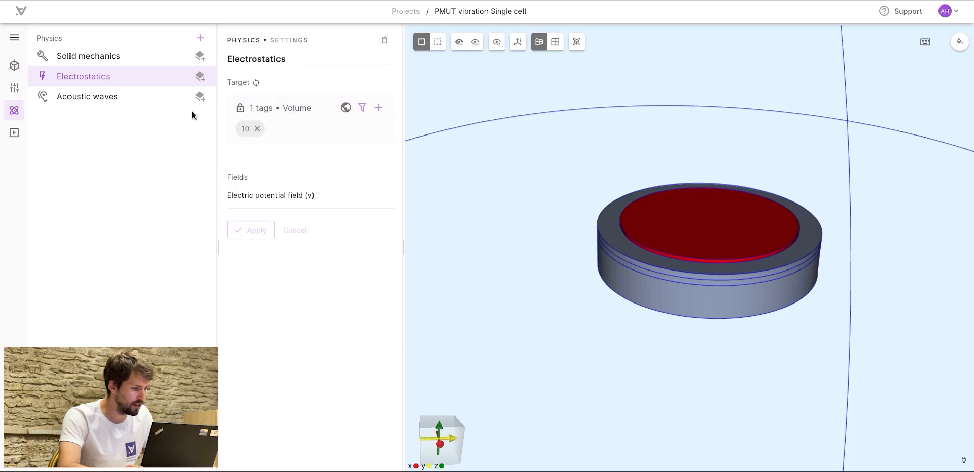
Show the air dome again and restrict Acoustic waves to it, volume 14.
click(498, 43)
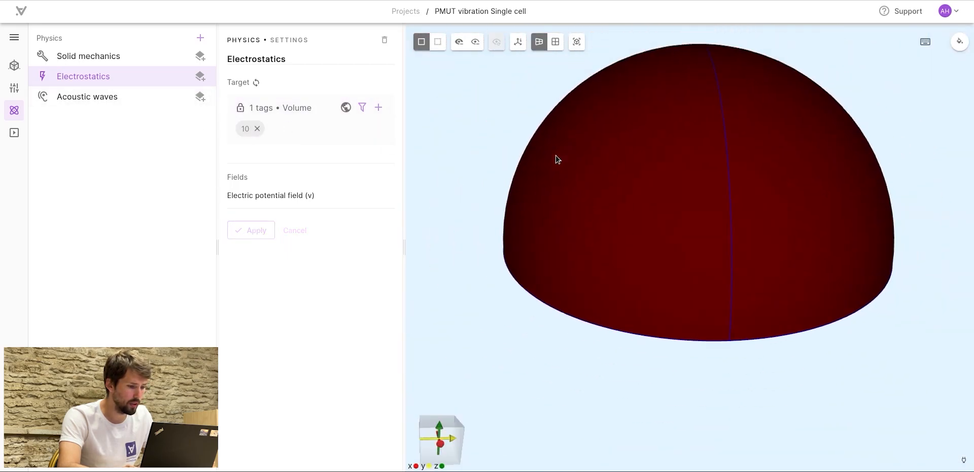
click(155, 97)
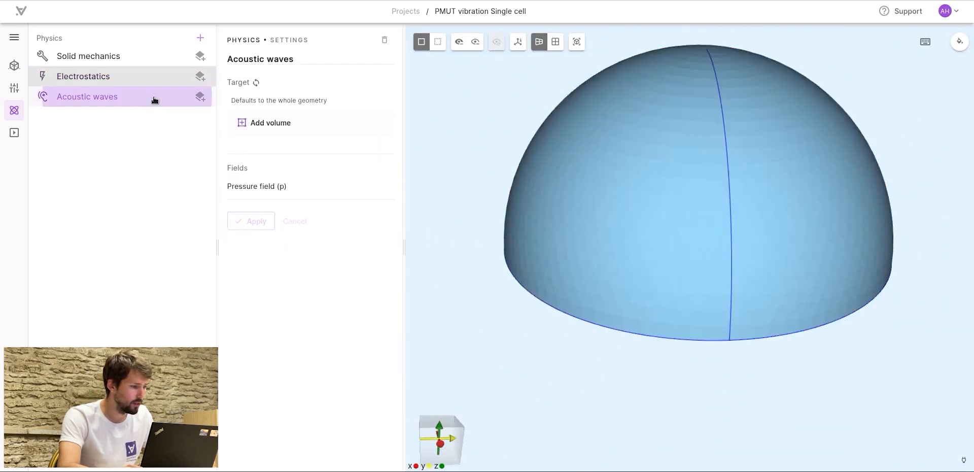
click(257, 123)
click(615, 177)
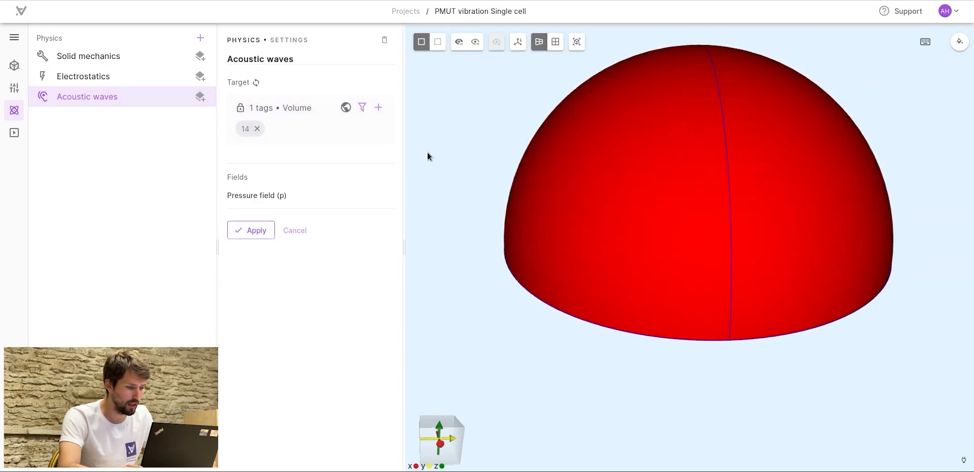
click(249, 231)
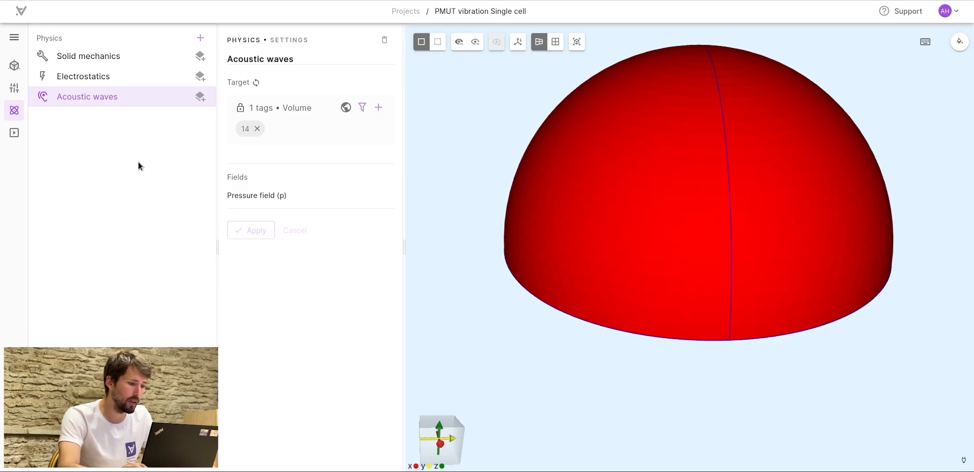
Hide the air dome and add a Clamp to Solid mechanics on the ring-shaped underside of the cell, surface 19.
click(143, 63)
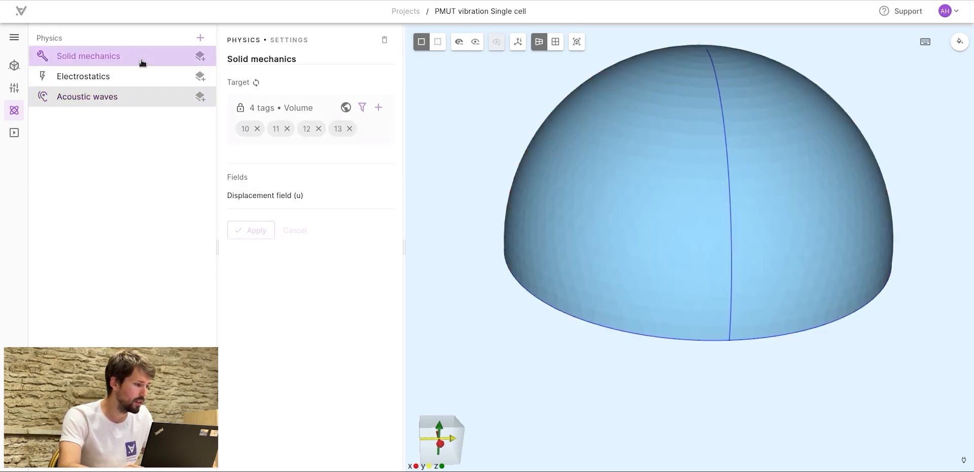
click(200, 58)
click(458, 43)
click(458, 41)
click(627, 187)
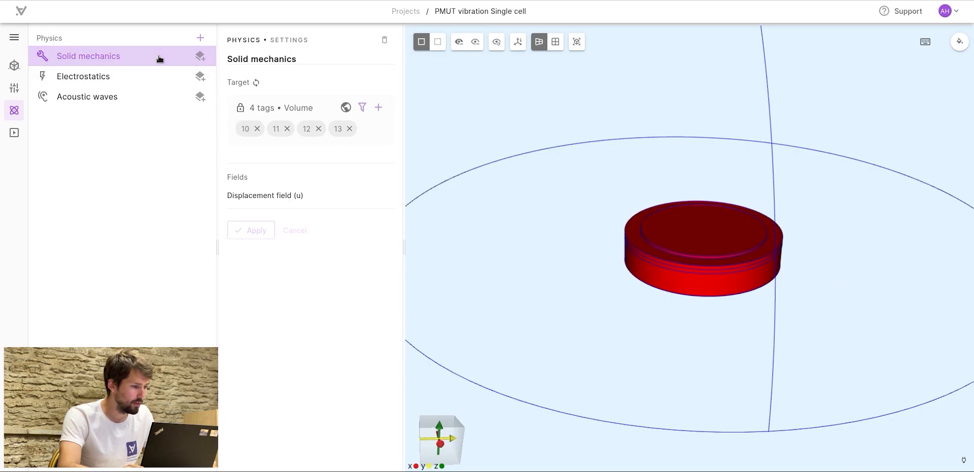
click(200, 56)
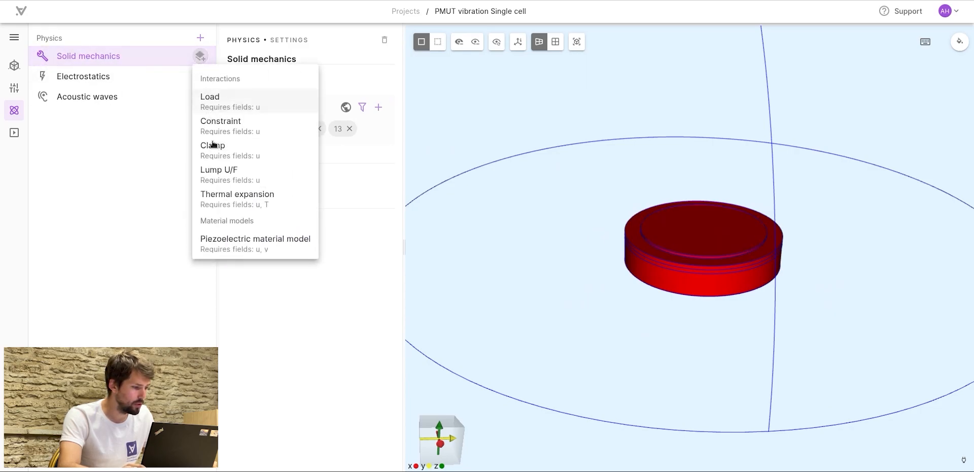
click(213, 147)
drag(500, 320, 500, 151)
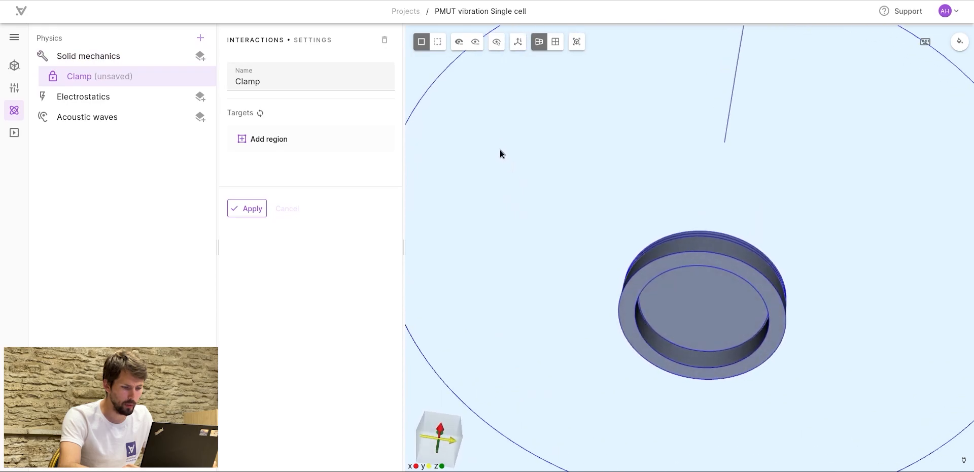
click(269, 139)
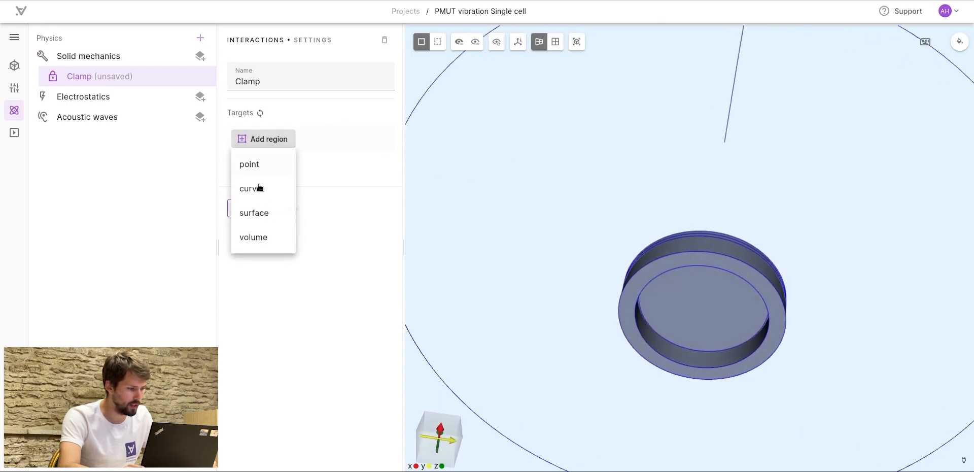
click(259, 211)
click(653, 275)
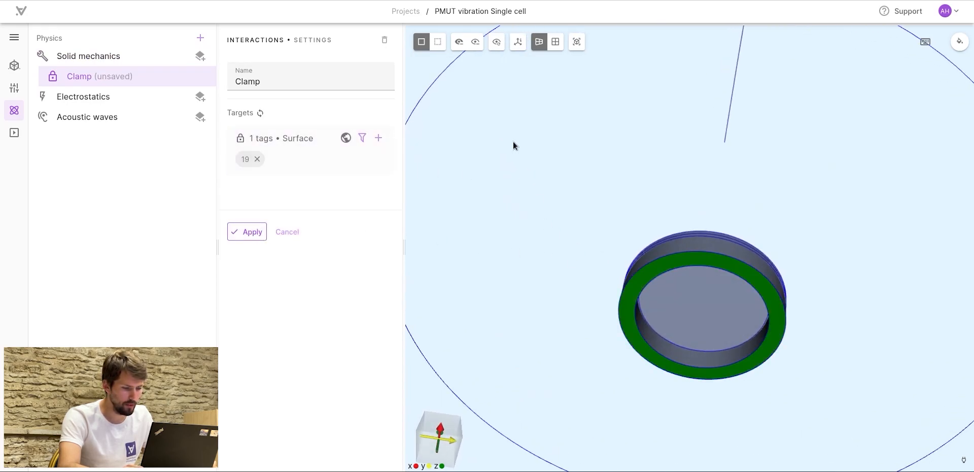
click(242, 231)
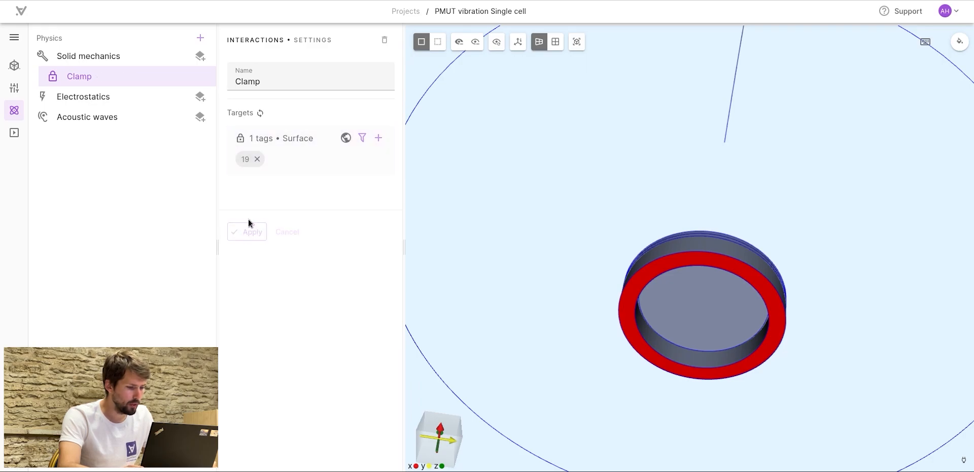
Add a Piezoelectric material model to Solid mechanics, targeting the top piezo disc, volume 10.
click(200, 56)
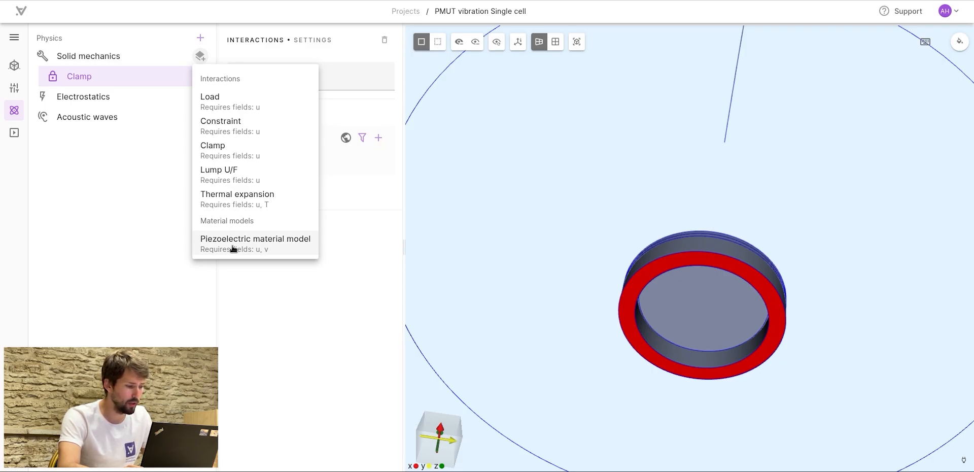
click(232, 243)
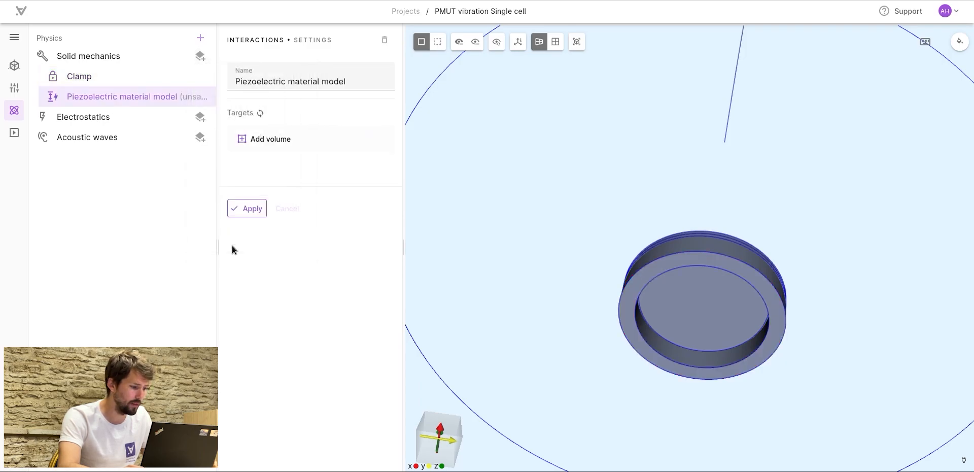
drag(533, 137, 445, 288)
click(288, 141)
click(687, 195)
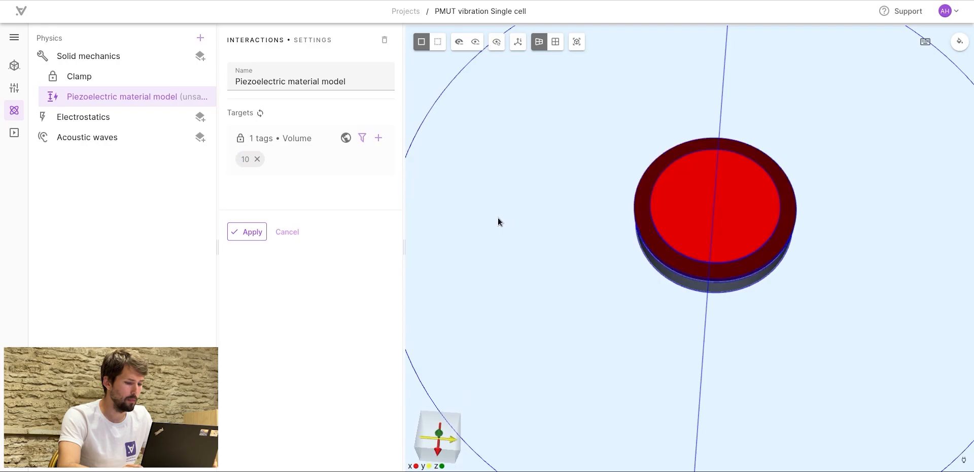
click(250, 235)
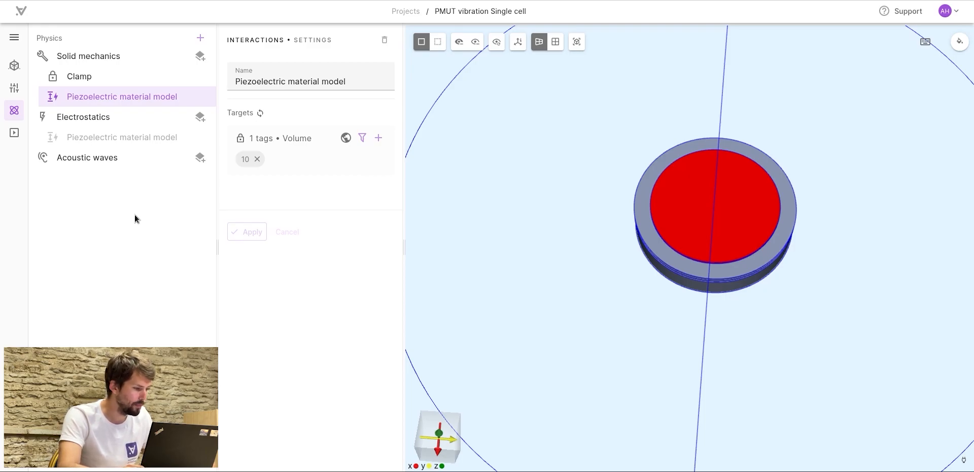
Review the interactions available for Electrostatics, and hide the support ring and the layers beneath the piezo disc to isolate volume 10.
drag(495, 279, 487, 202)
click(146, 122)
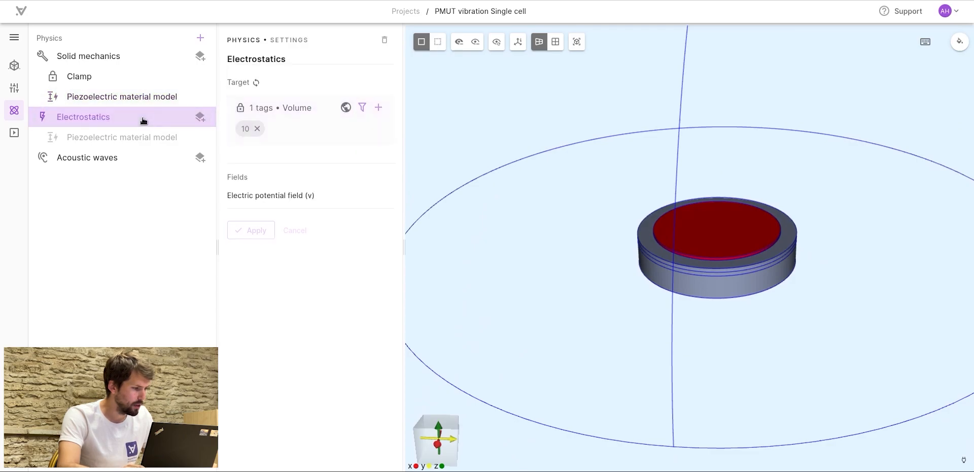
click(200, 116)
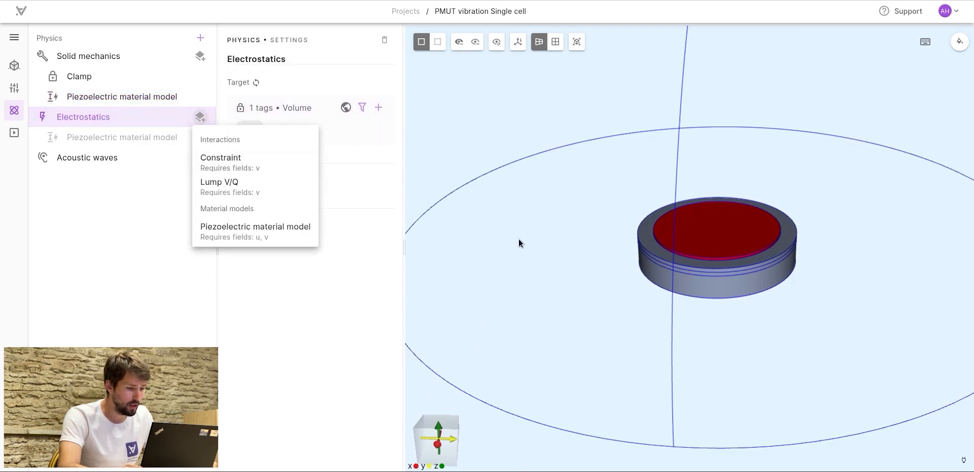
click(548, 310)
drag(548, 310, 492, 102)
click(459, 43)
click(659, 272)
click(459, 45)
click(680, 289)
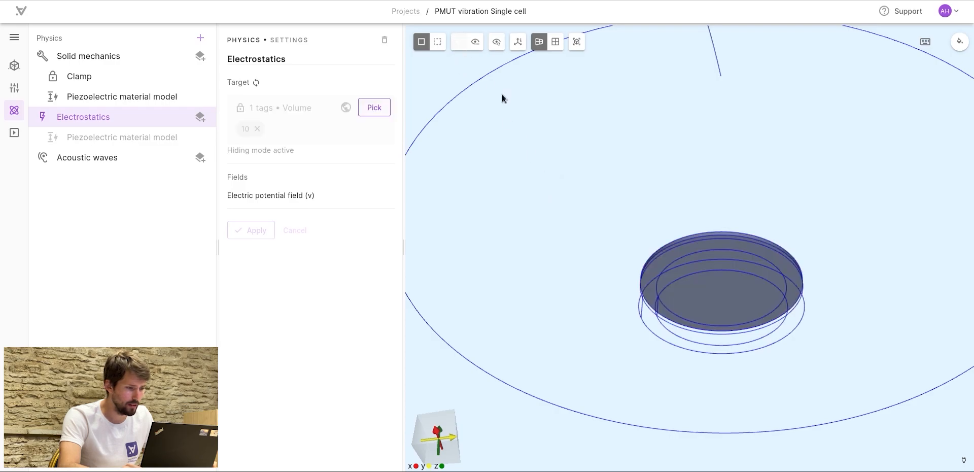
click(676, 285)
drag(574, 204, 376, 185)
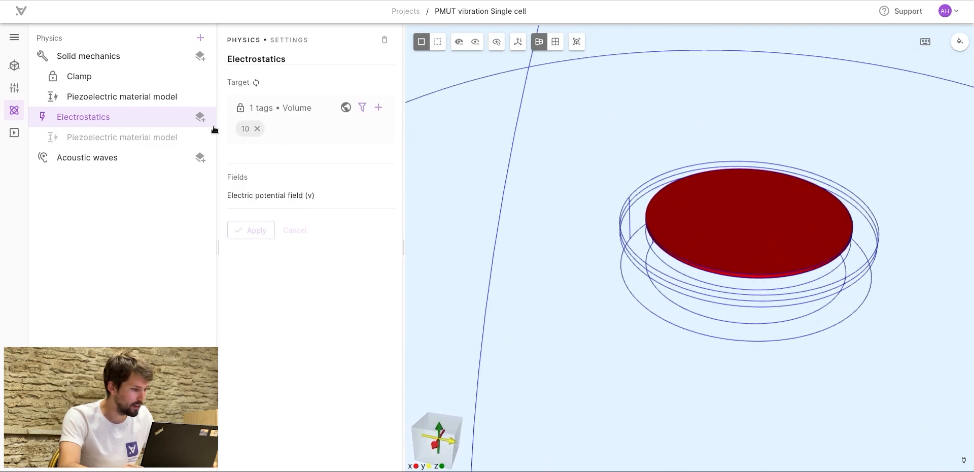
Add a Constraint to Electrostatics on the underside of the piezo disc, surface 12, with a constraint value of 0.
click(201, 116)
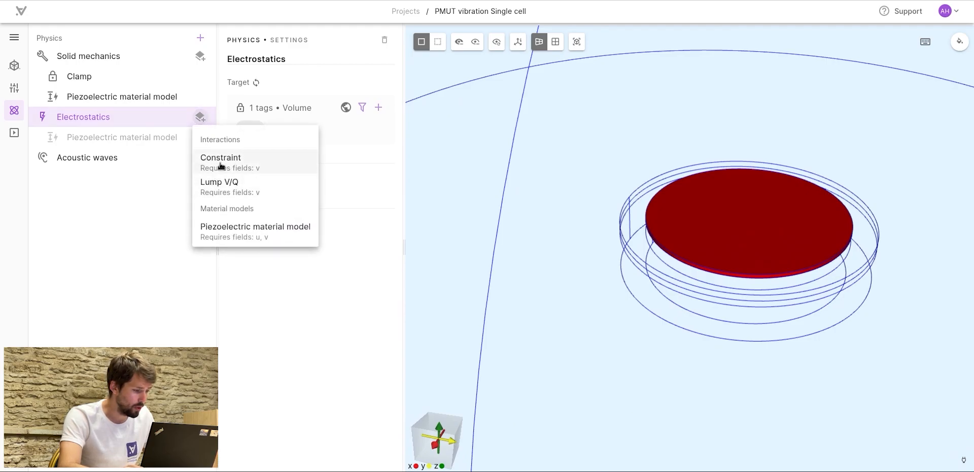
click(220, 166)
drag(544, 325, 543, 168)
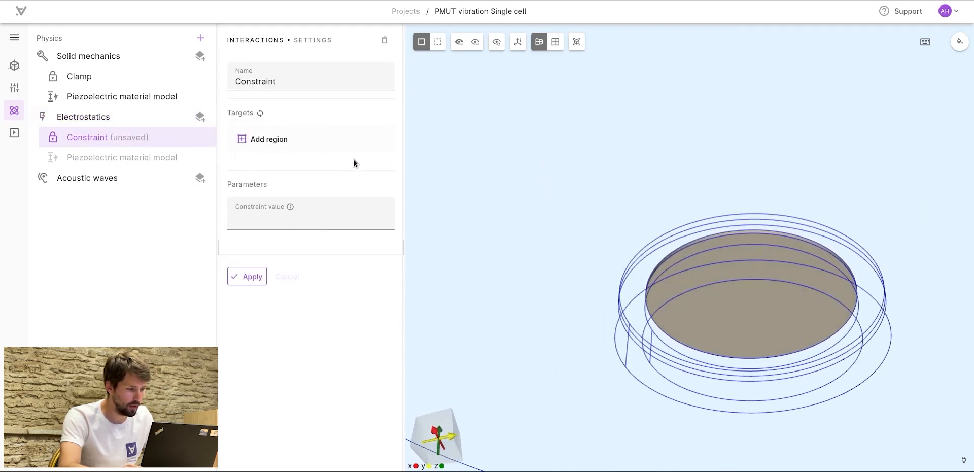
click(265, 142)
click(254, 212)
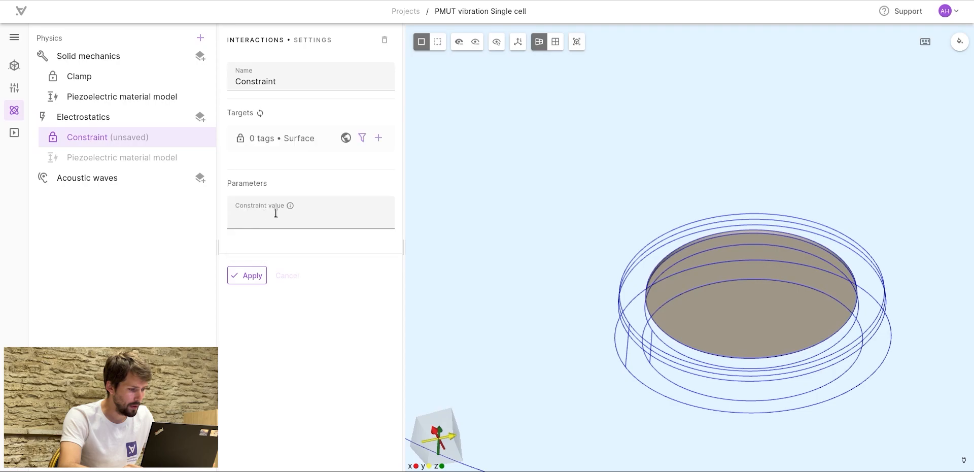
click(713, 309)
click(340, 246)
text(0)
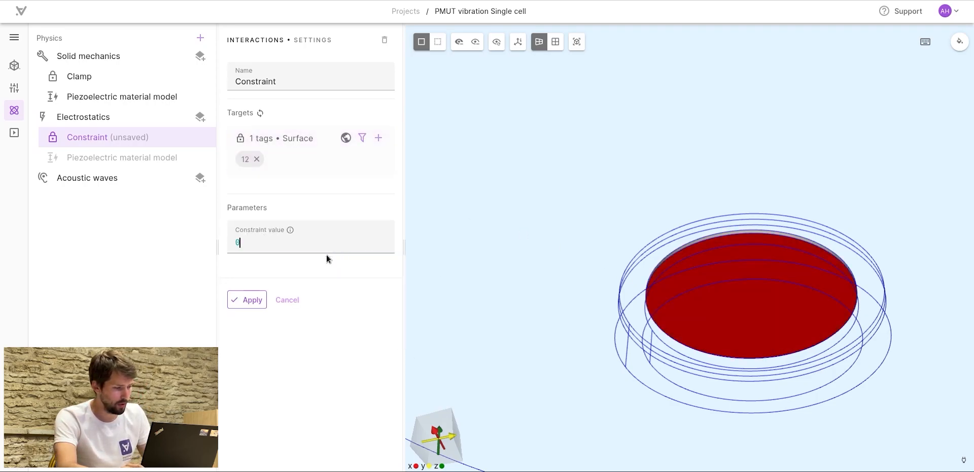
click(245, 300)
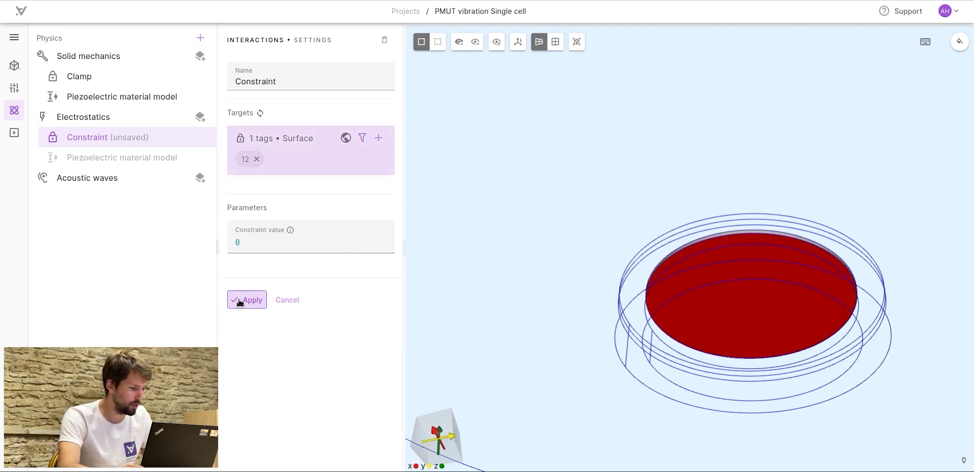
Add a second Constraint to Electrostatics on the top face of the piezo disc, surface 11, with the value sn(1).
click(201, 118)
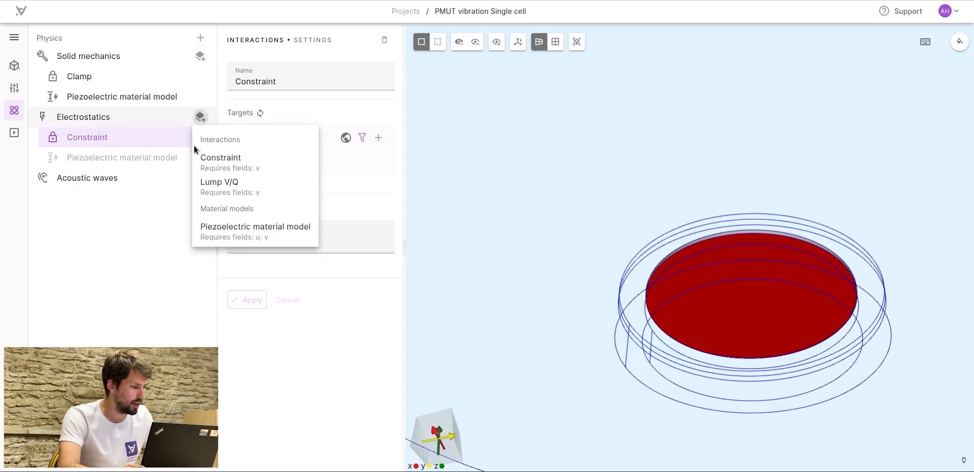
click(220, 158)
drag(546, 241, 559, 360)
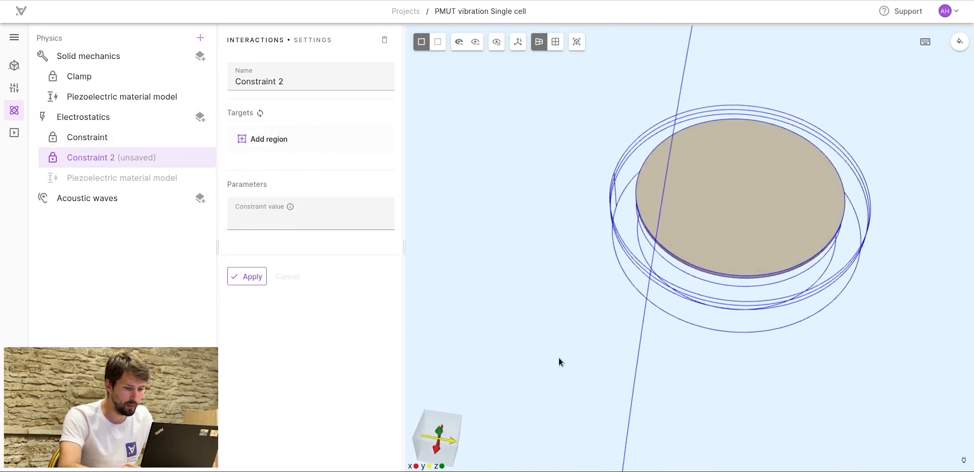
click(266, 140)
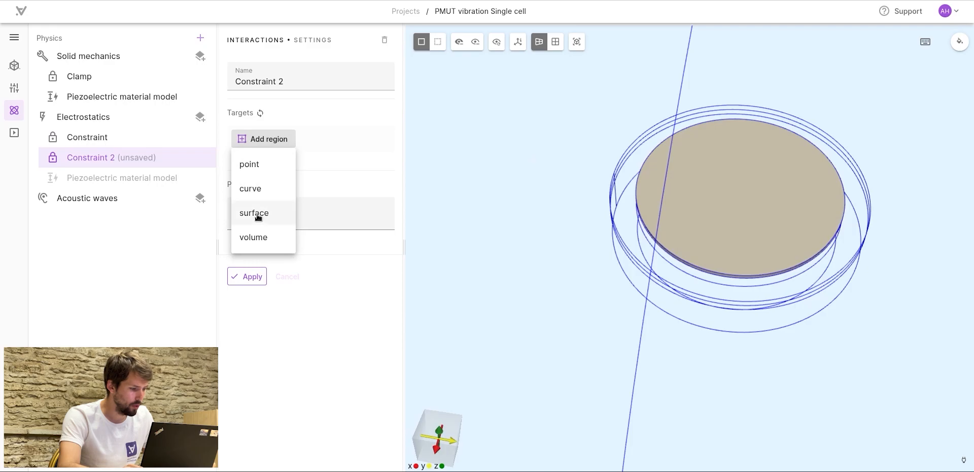
click(255, 214)
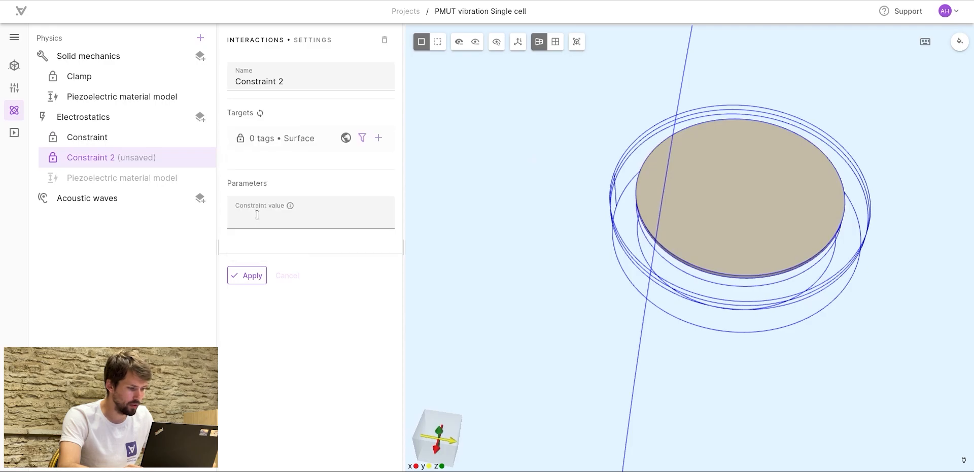
click(693, 196)
click(292, 249)
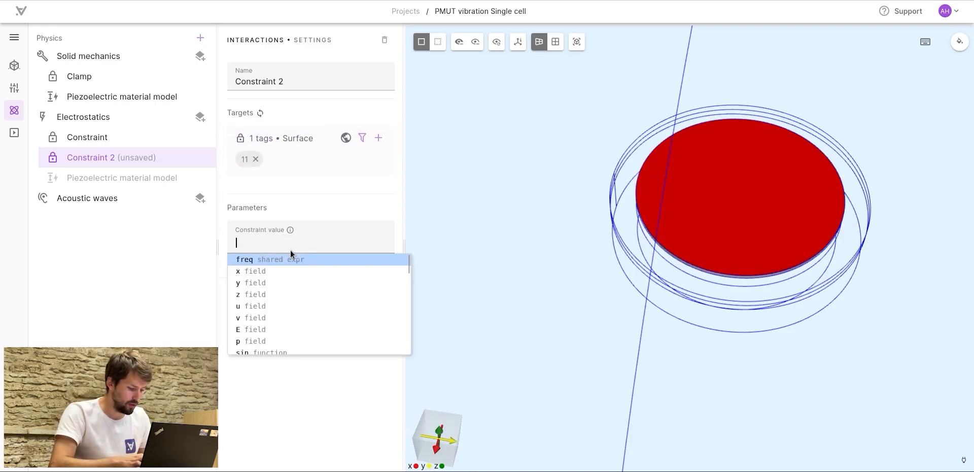
text(sn)
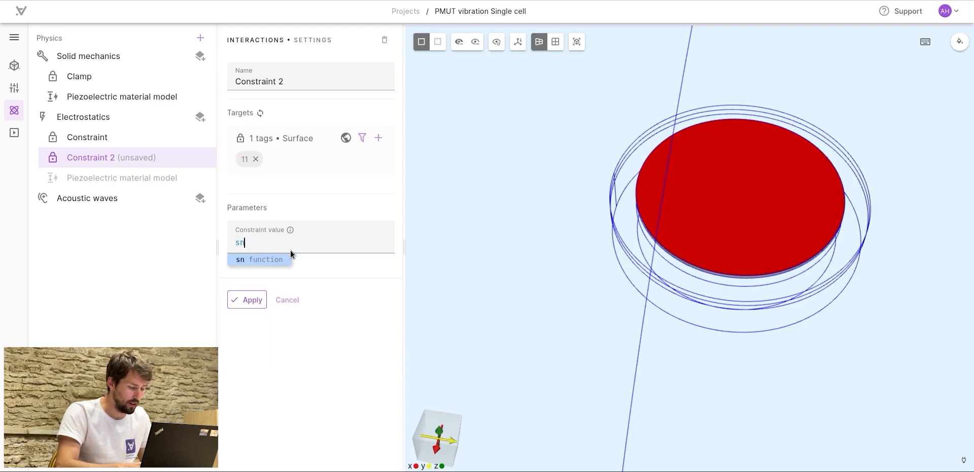
text((1)
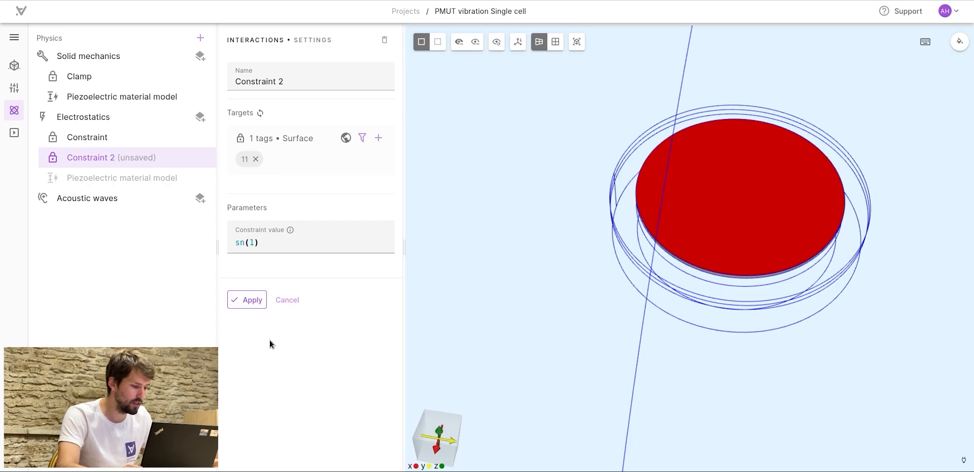
click(248, 301)
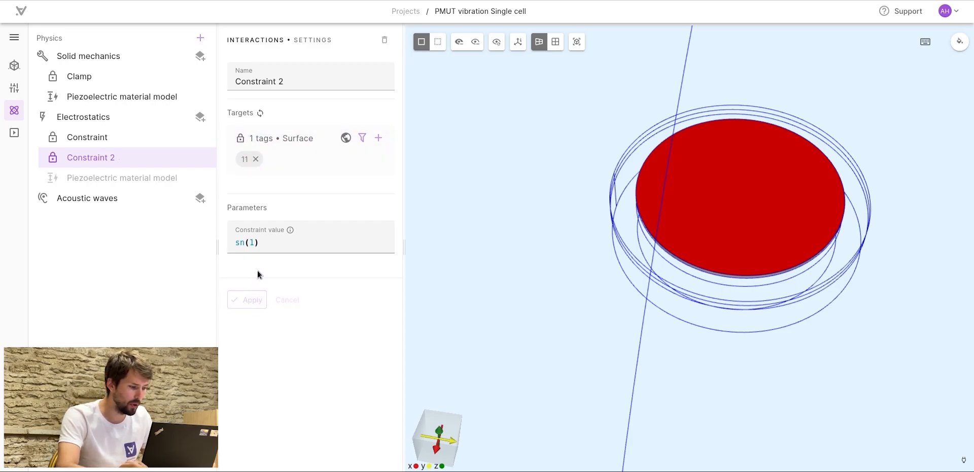
Show all hidden volumes again and review the air dome targeted by Acoustic waves from below and above.
scroll(528, 223, down, 5)
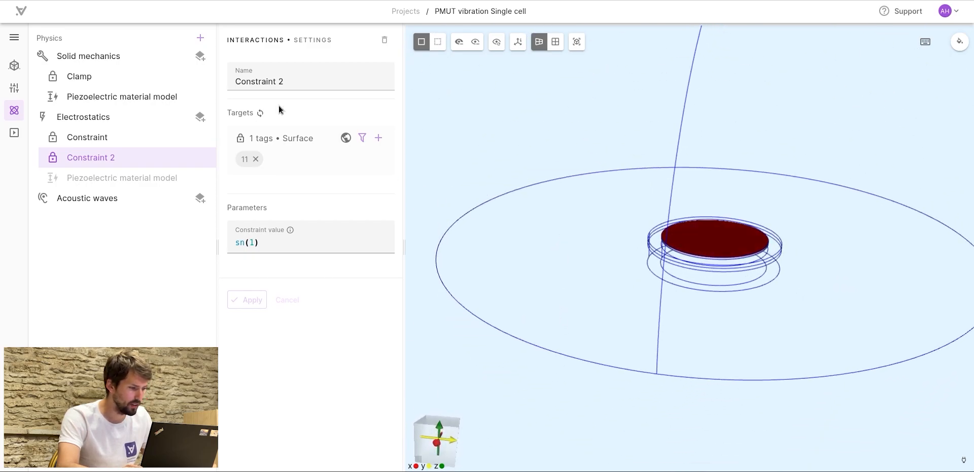
click(497, 43)
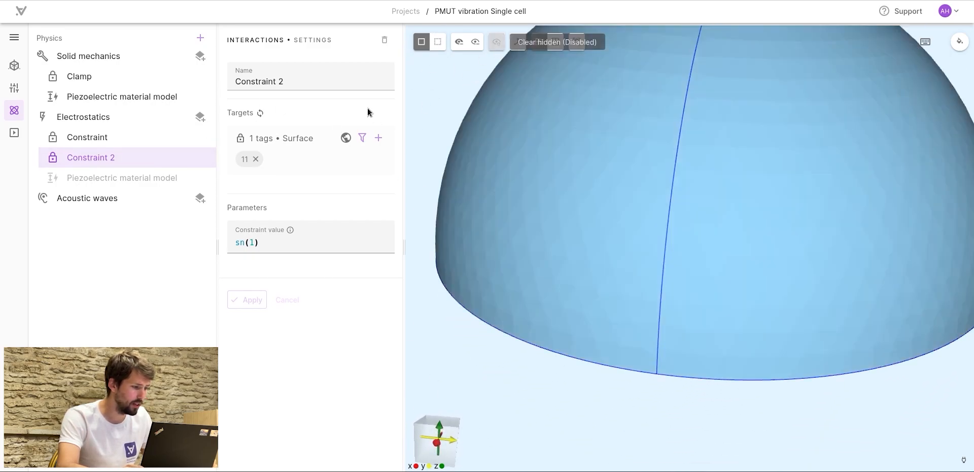
click(122, 203)
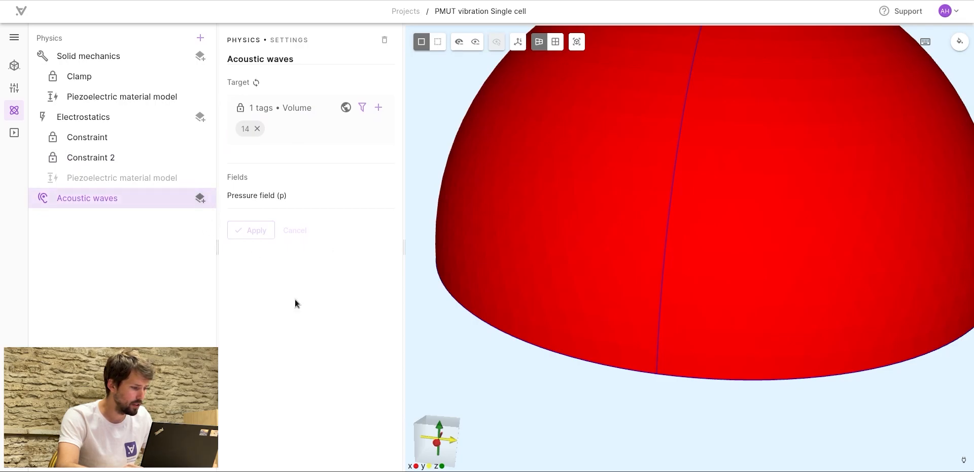
scroll(481, 343, down, 5)
drag(481, 344, 476, 205)
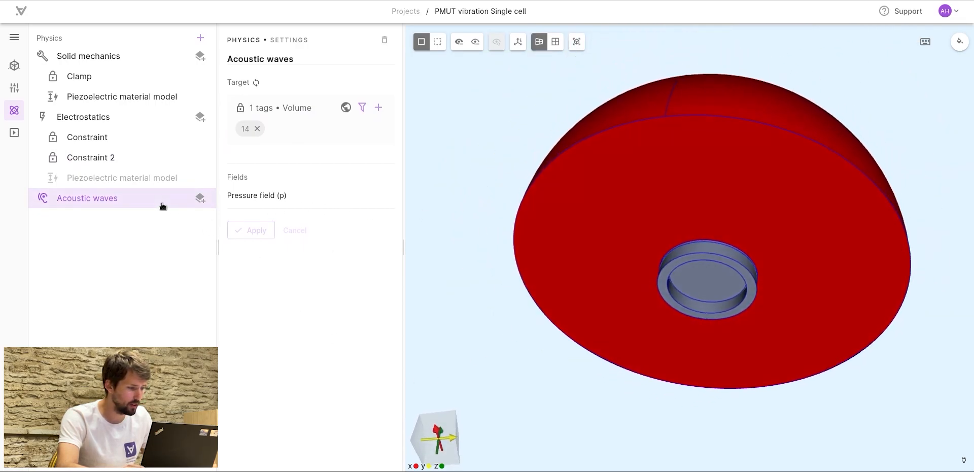
drag(449, 151, 413, 242)
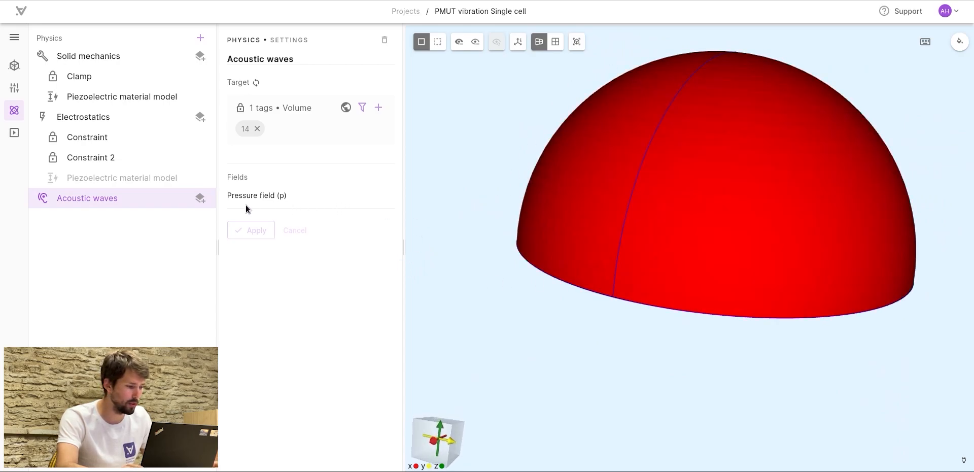
Add a Perfectly matched layer to Acoustic waves on the curved outer surface of the air dome, surface 20.
click(200, 198)
click(223, 241)
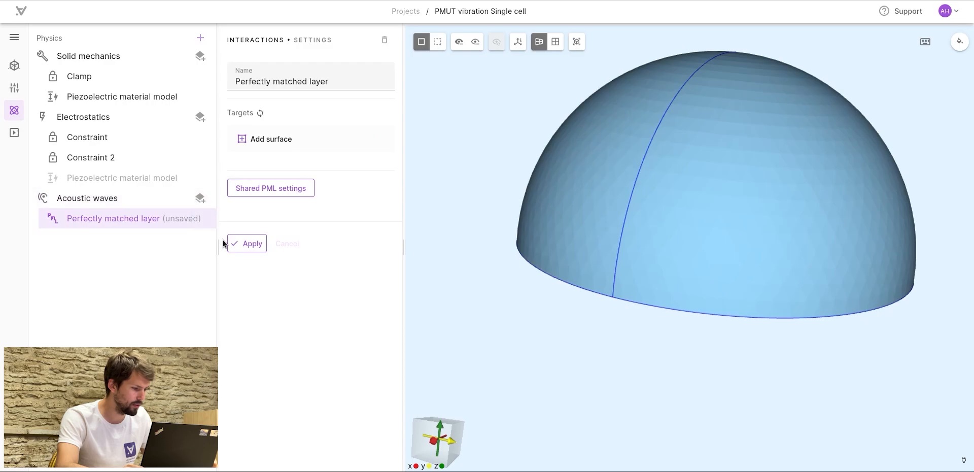
drag(433, 136, 413, 170)
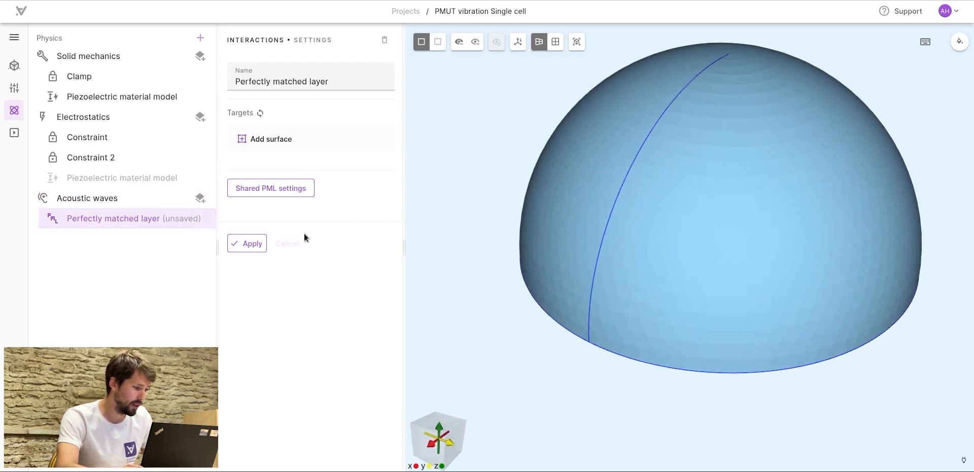
click(270, 139)
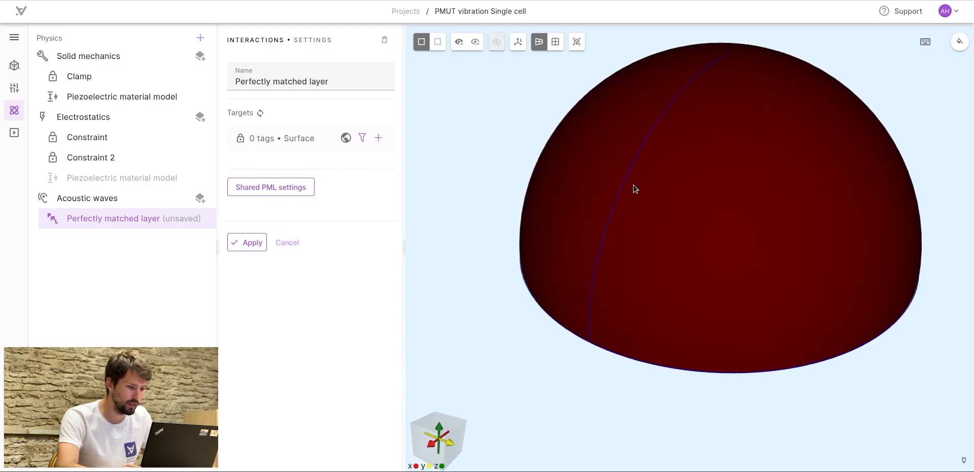
click(634, 189)
drag(490, 305, 495, 200)
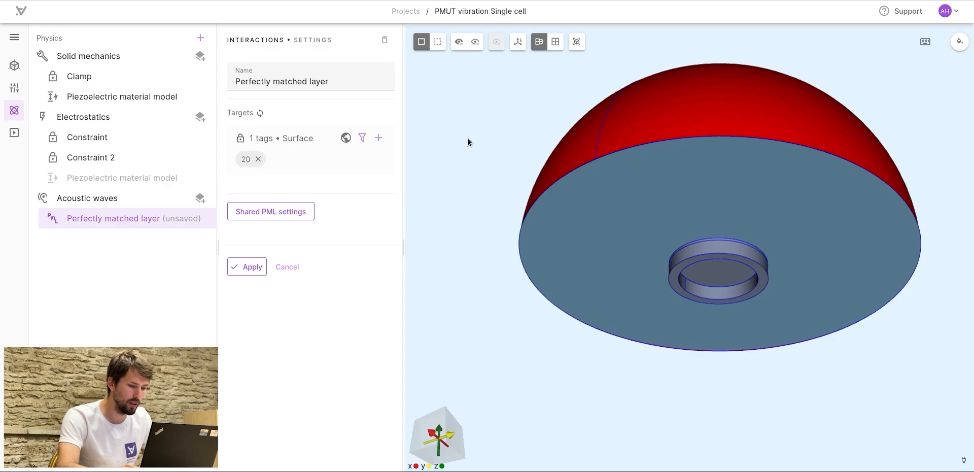
drag(467, 141, 468, 162)
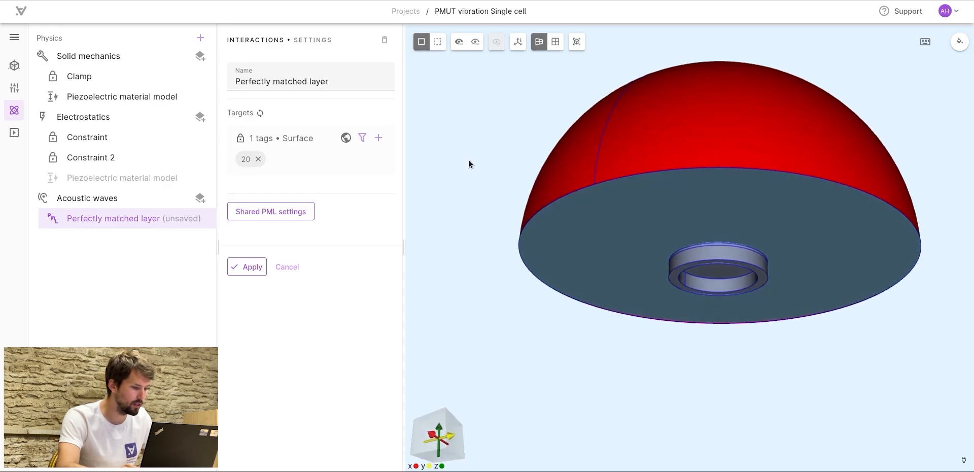
click(238, 268)
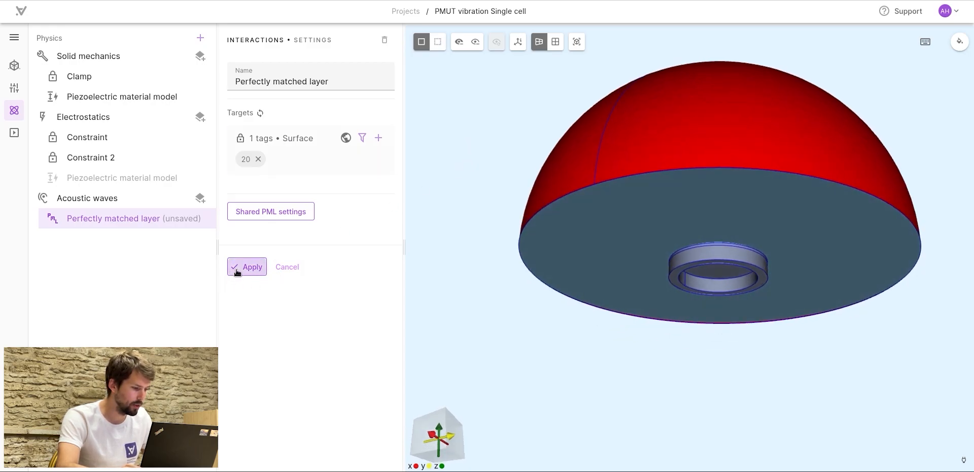
drag(462, 147, 452, 292)
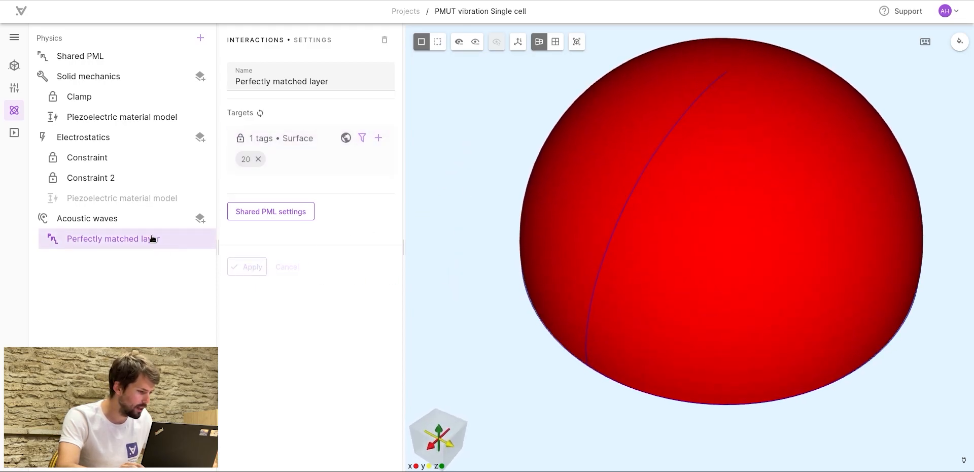
Add an Acoustic structure interaction to Acoustic waves, and make the geometry transparent to view the cell inside the dome.
click(141, 224)
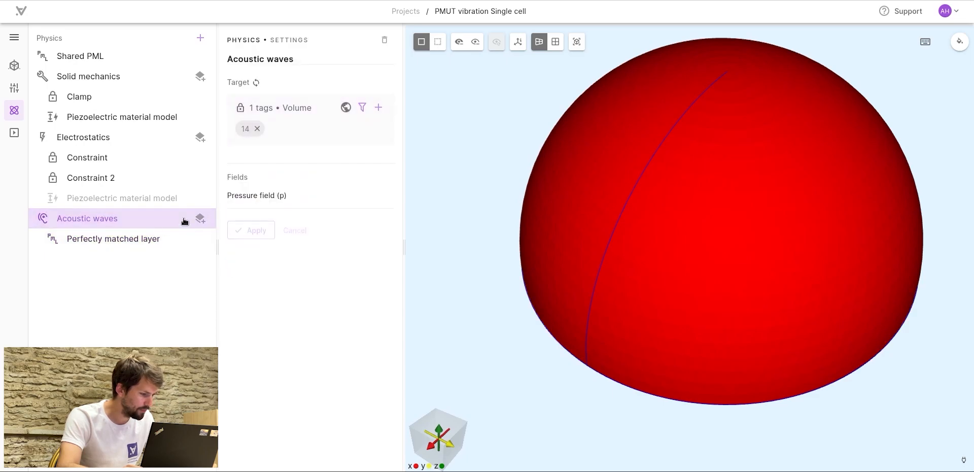
click(201, 218)
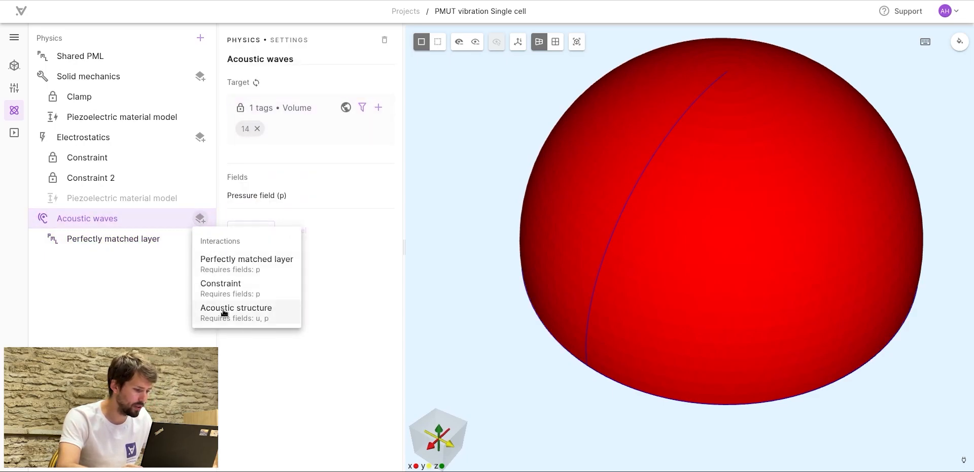
click(225, 312)
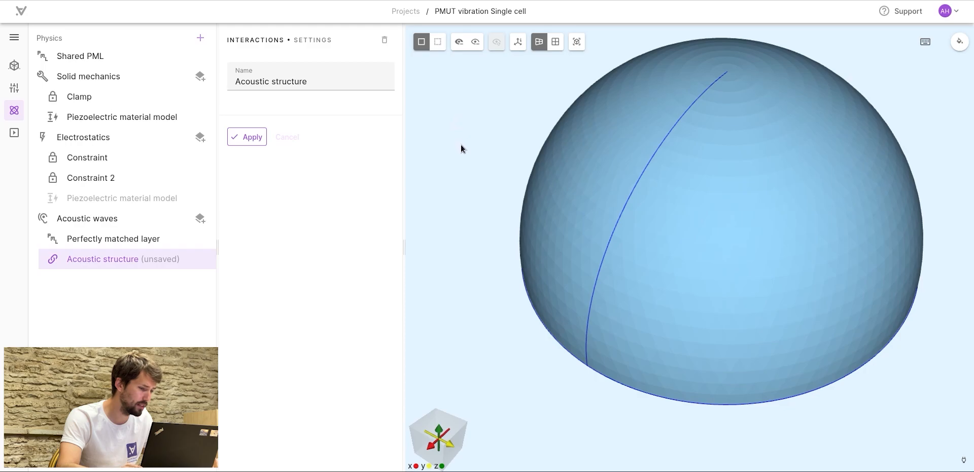
click(438, 41)
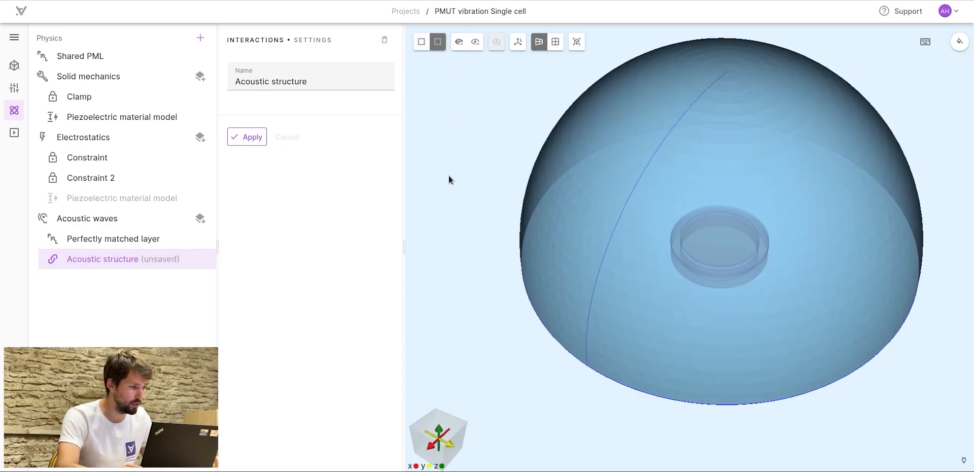
drag(455, 218, 451, 178)
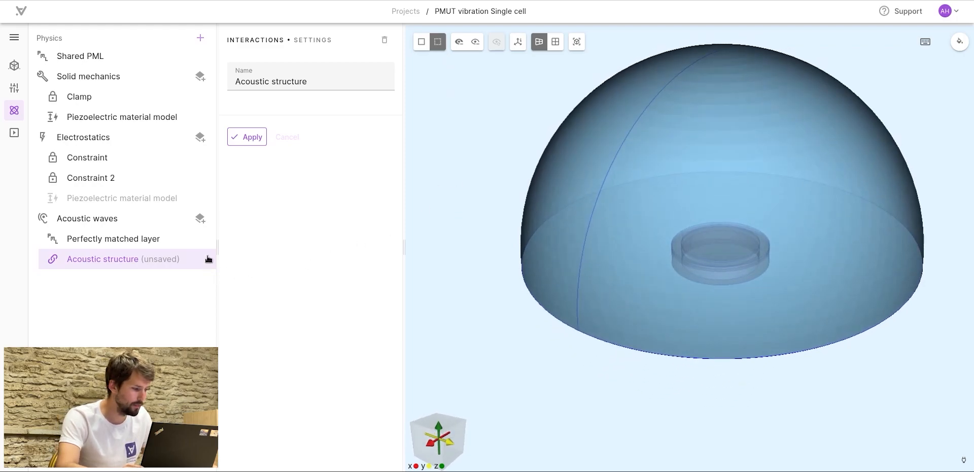
click(247, 140)
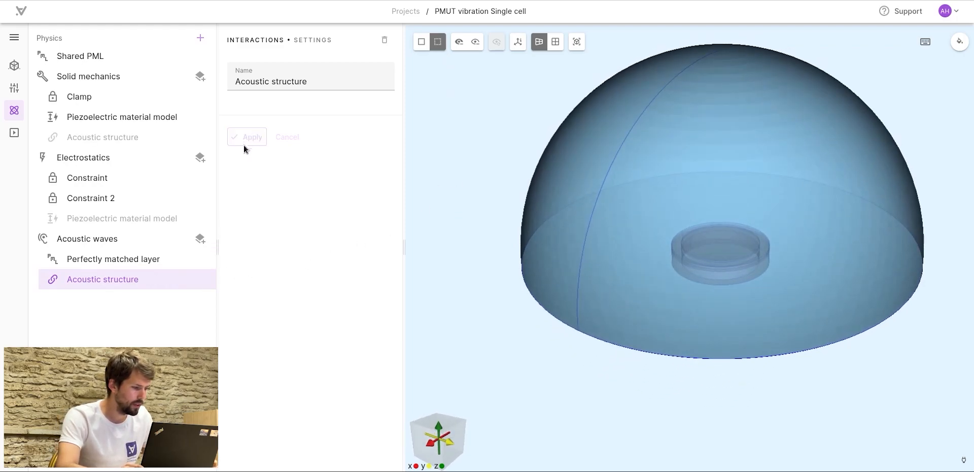
Create a new simulation in the project.
click(14, 133)
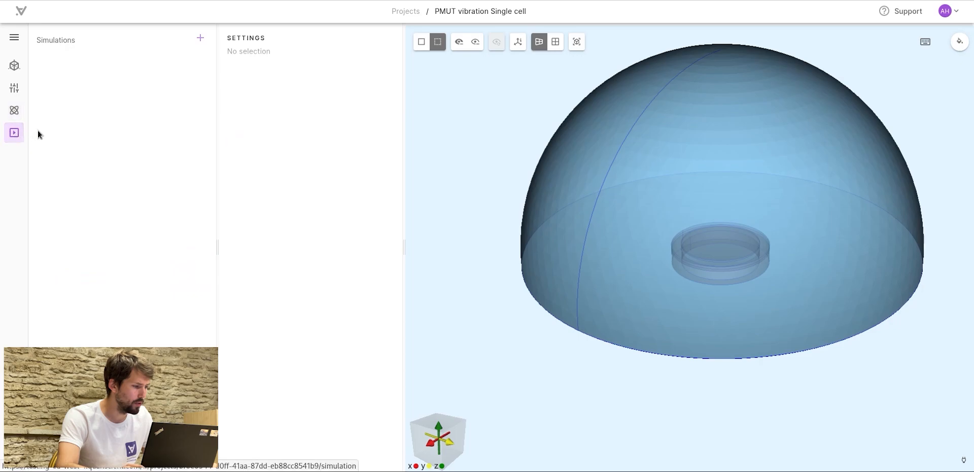
click(201, 42)
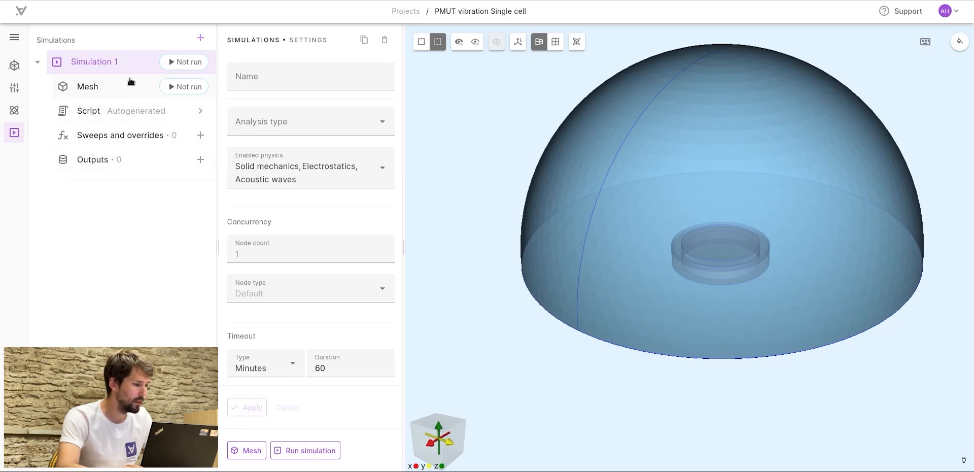
click(280, 128)
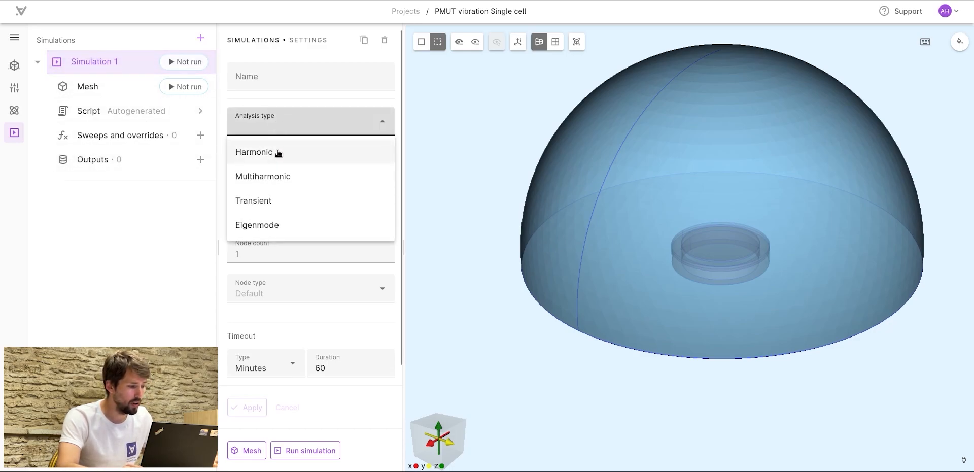
click(279, 152)
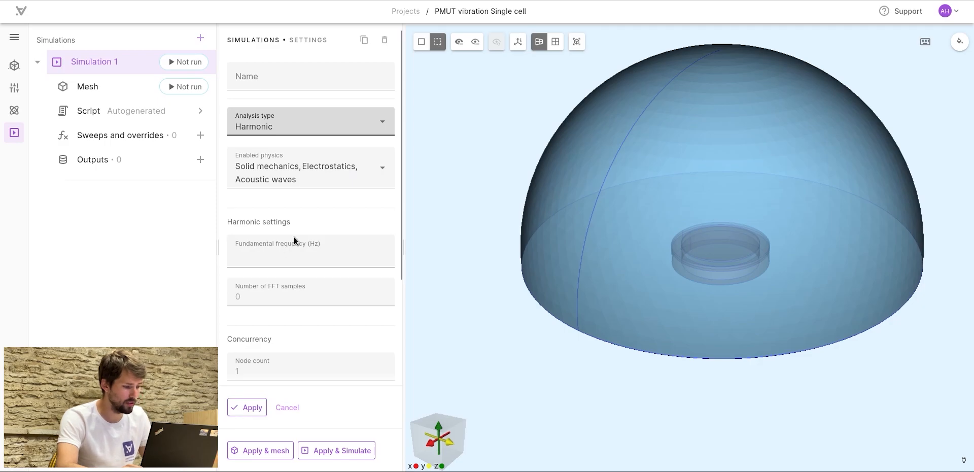
click(297, 130)
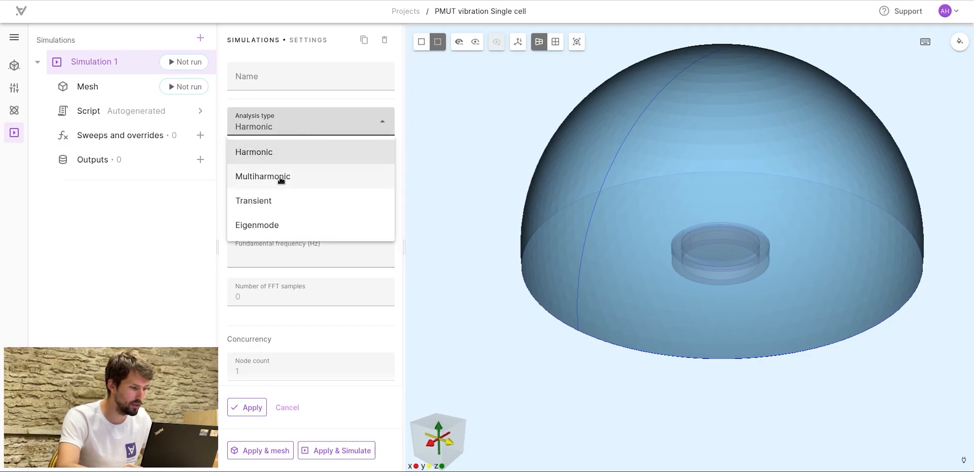
click(185, 252)
click(258, 264)
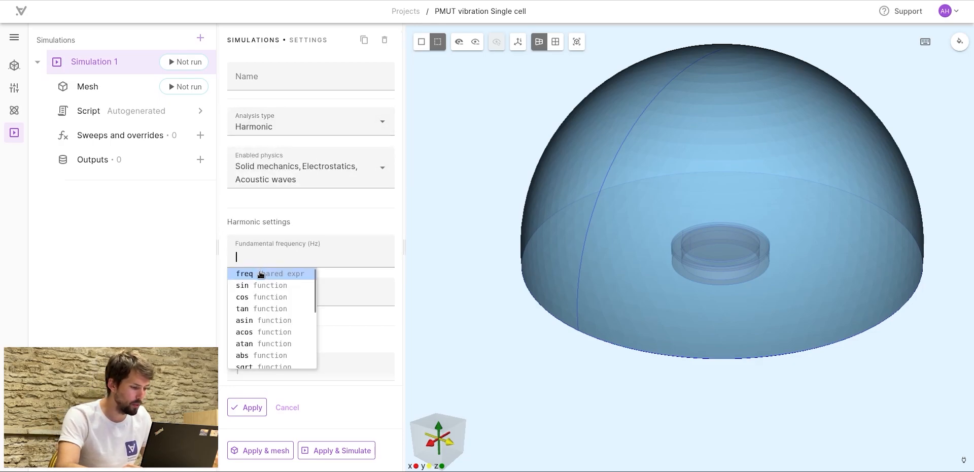
text(freq)
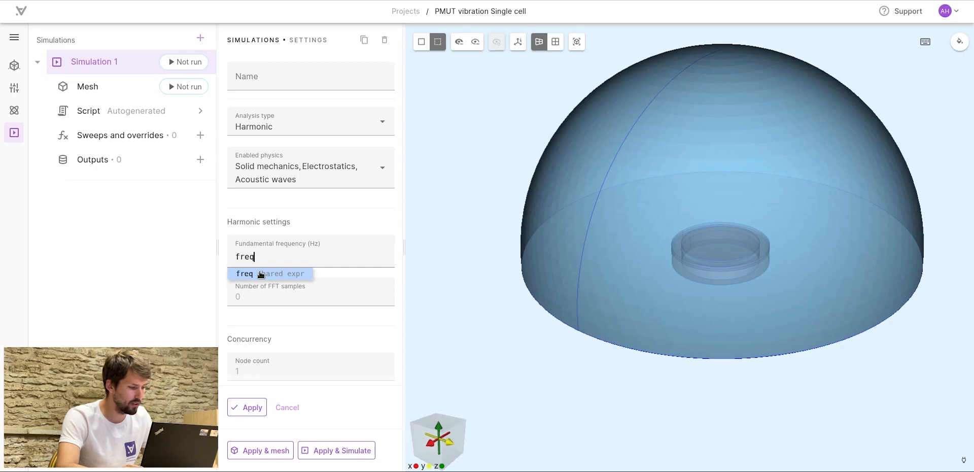
click(184, 277)
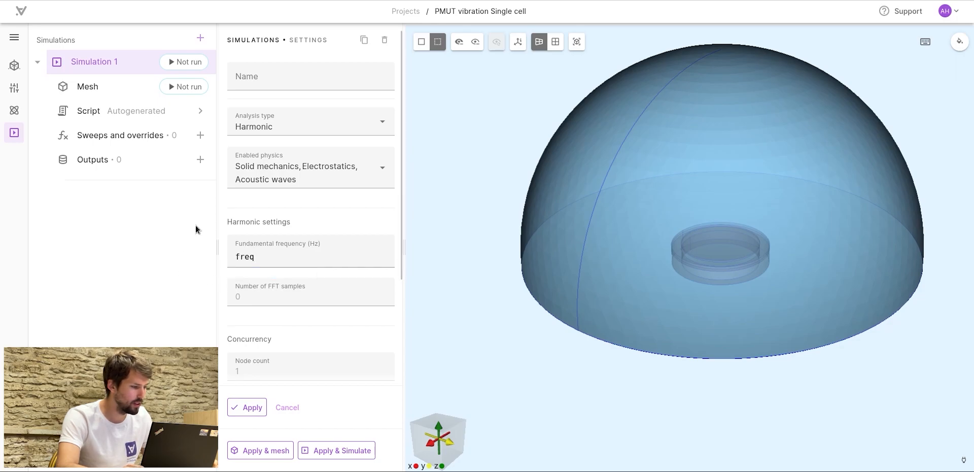
Add a sweep over the shared expression freq to Simulation 1, discarding the unsaved simulation settings.
click(201, 136)
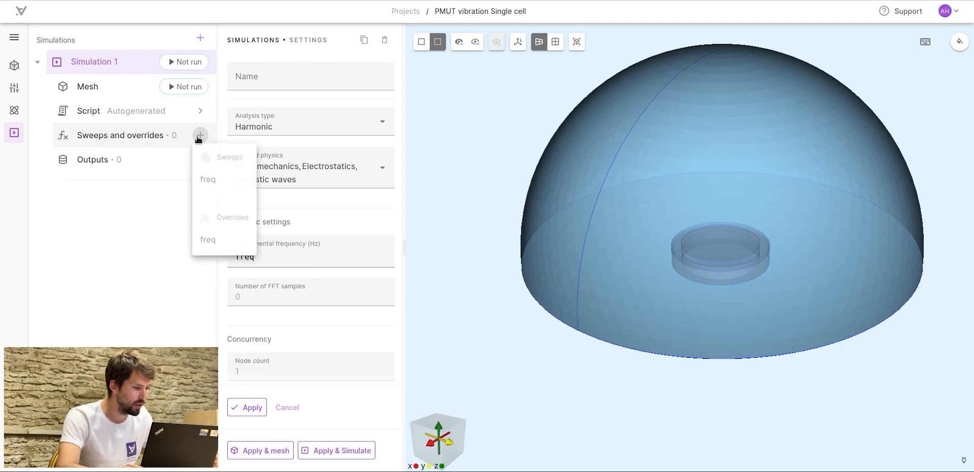
click(211, 179)
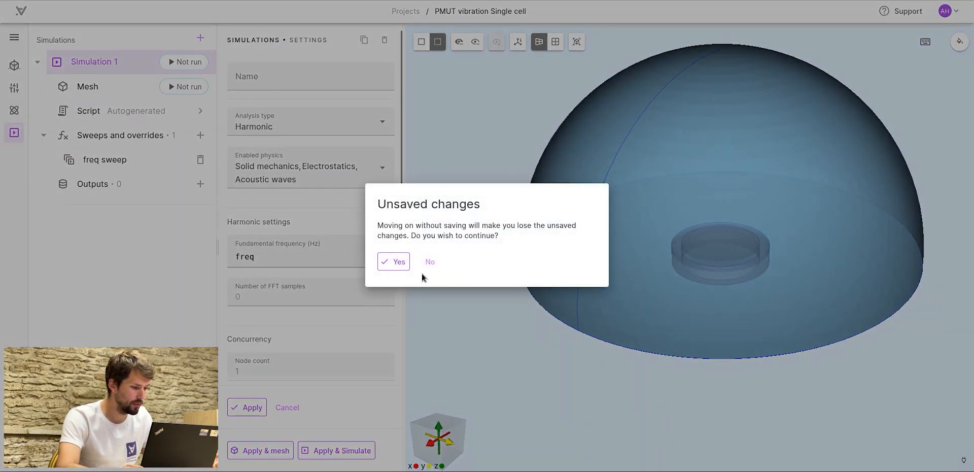
click(401, 262)
drag(337, 83, 187, 75)
click(188, 76)
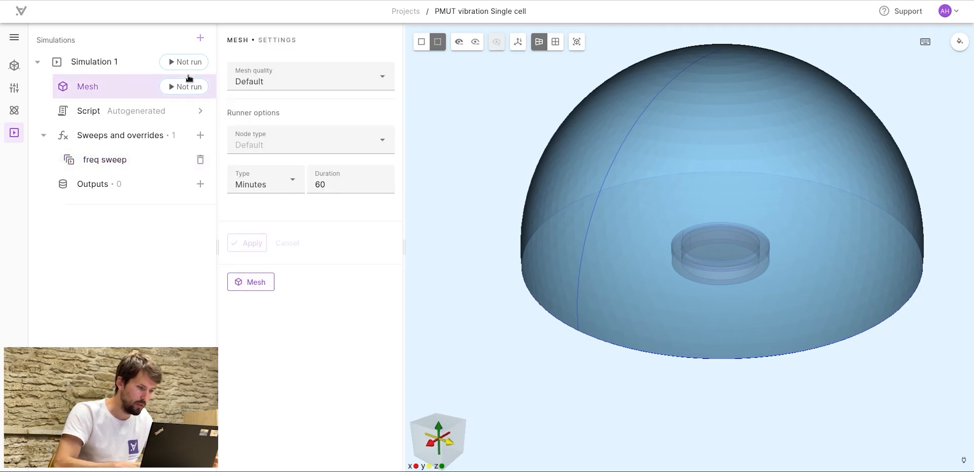
Set the freq sweep's override expression to [1e6, 1.5e6, 2e6] and apply it.
click(131, 136)
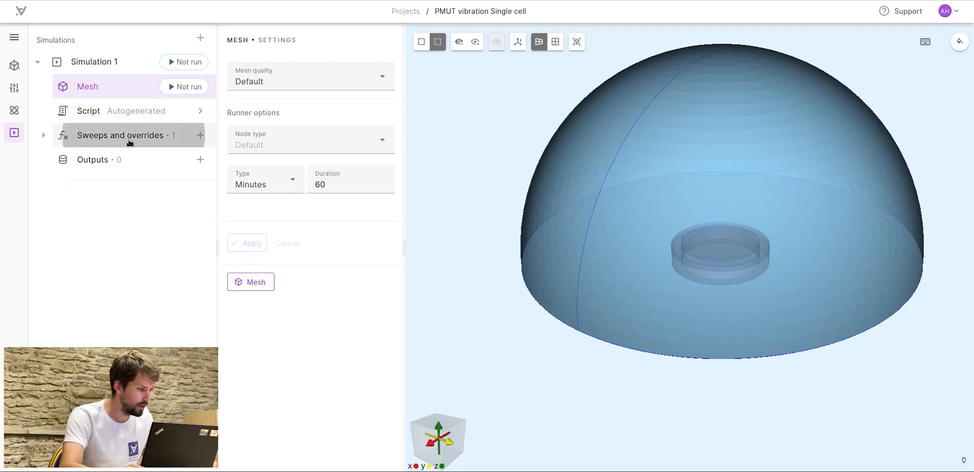
click(102, 135)
click(101, 159)
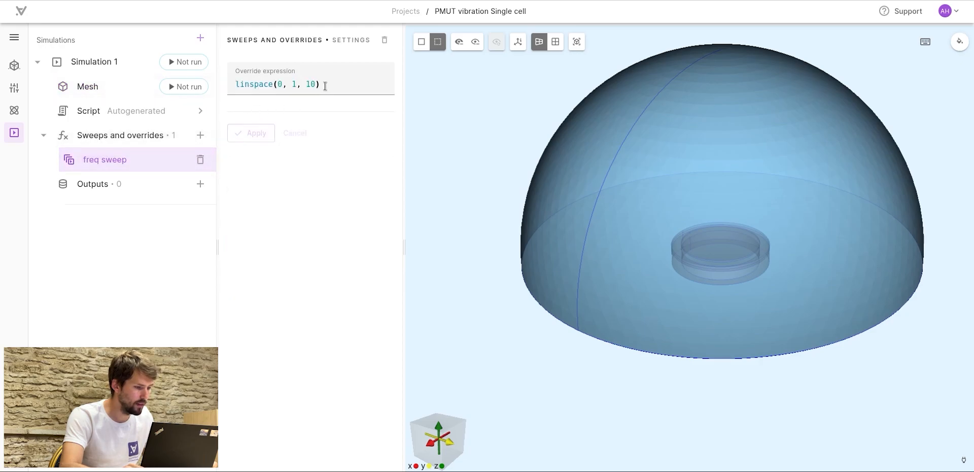
drag(325, 84, 261, 78)
key(BackSpace)
key(BackSpace)
key(BackSpace)
key(BackSpace)
key(BackSpace)
key(BackSpace)
key(BackSpace)
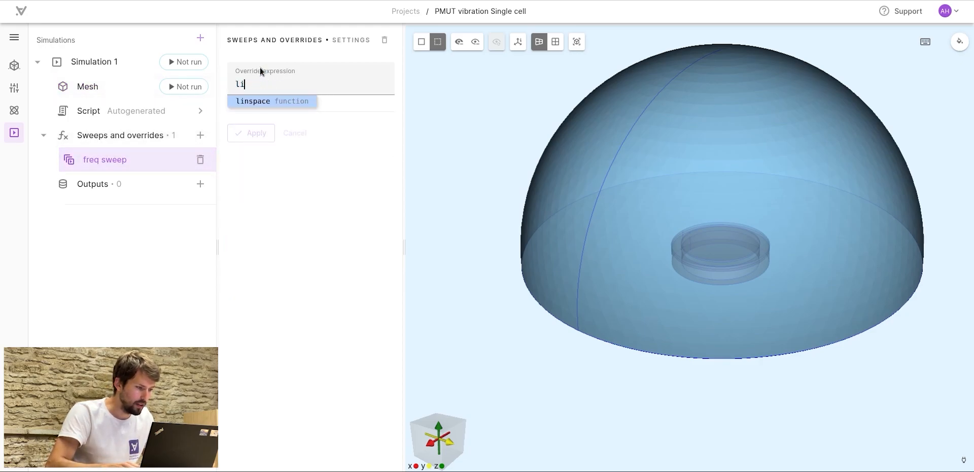
text([1e)
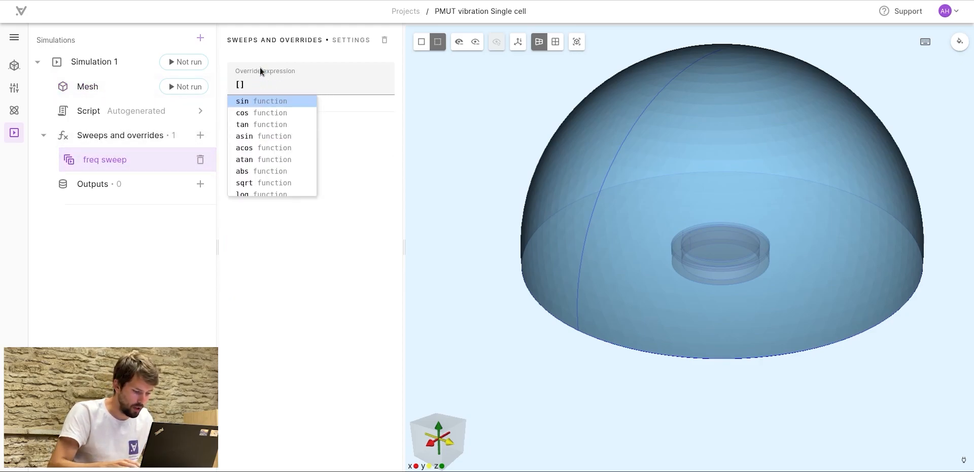
text(6, 1e5)
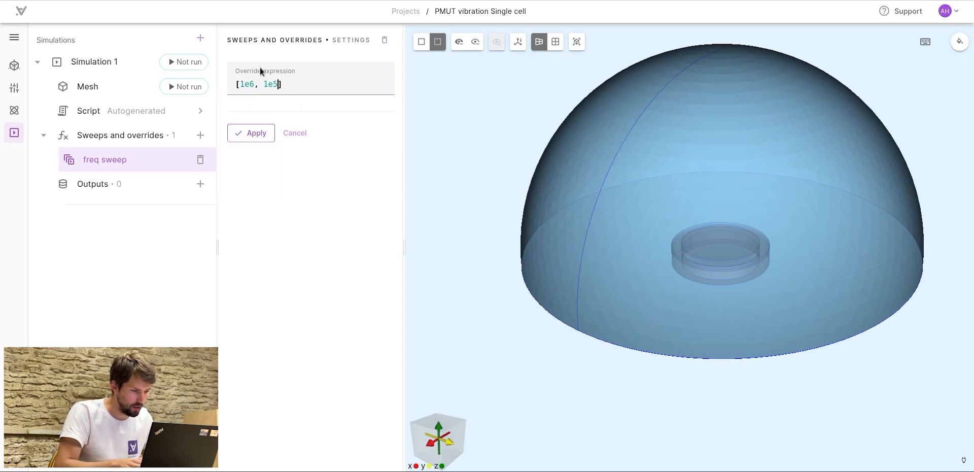
key(BackSpace)
key(BackSpace)
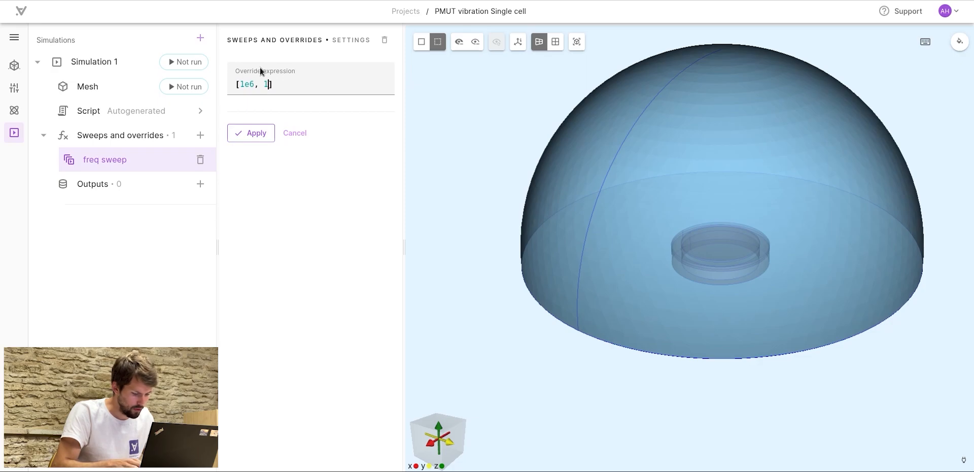
text(.5e6, )
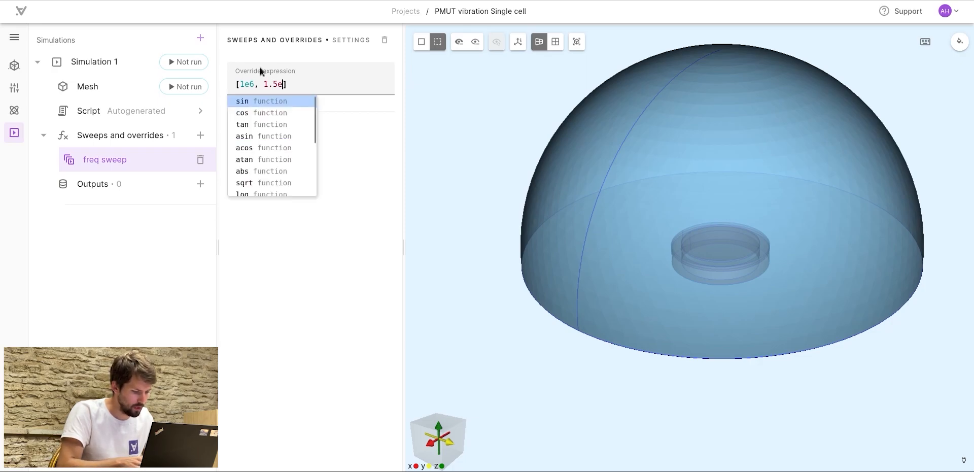
text(2e)
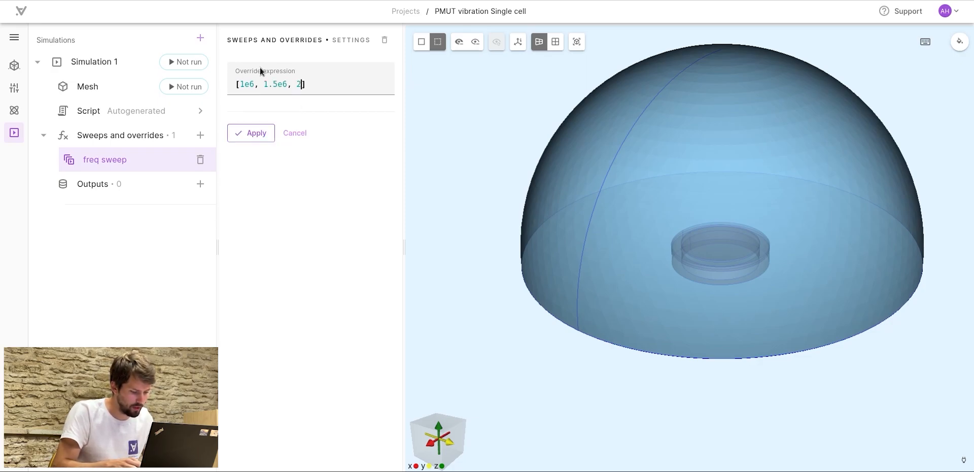
text(6)
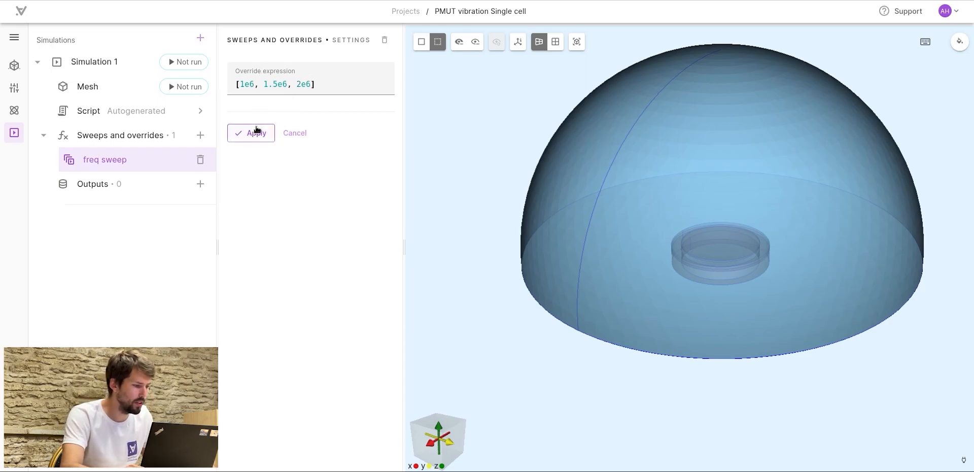
click(255, 136)
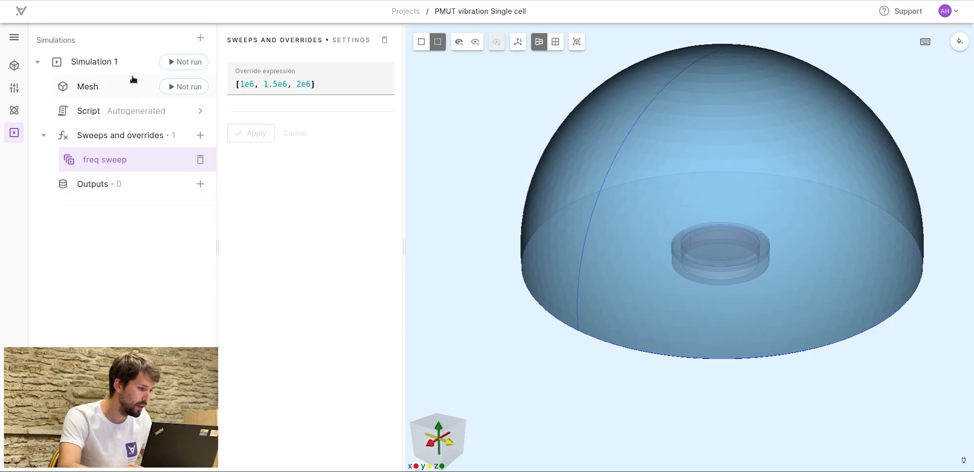
Set Simulation 1 to Harmonic analysis with freq as the fundamental frequency, and apply the settings.
click(122, 62)
click(277, 133)
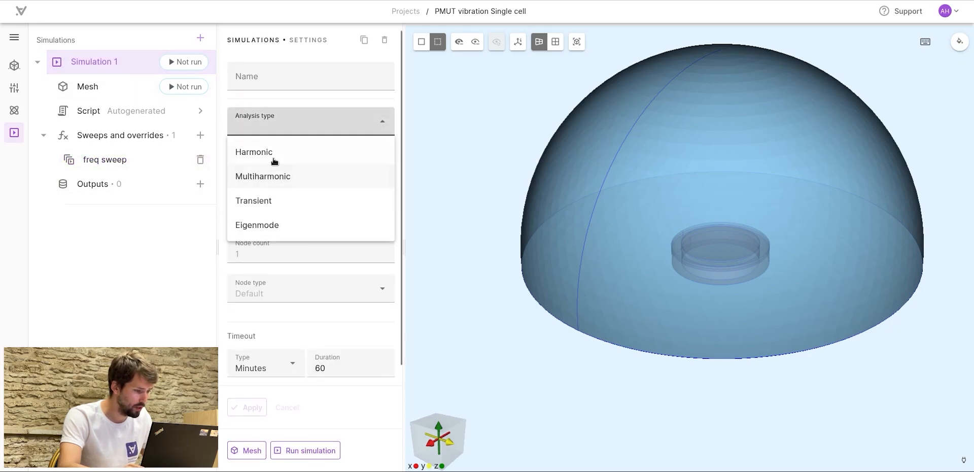
click(272, 155)
click(276, 258)
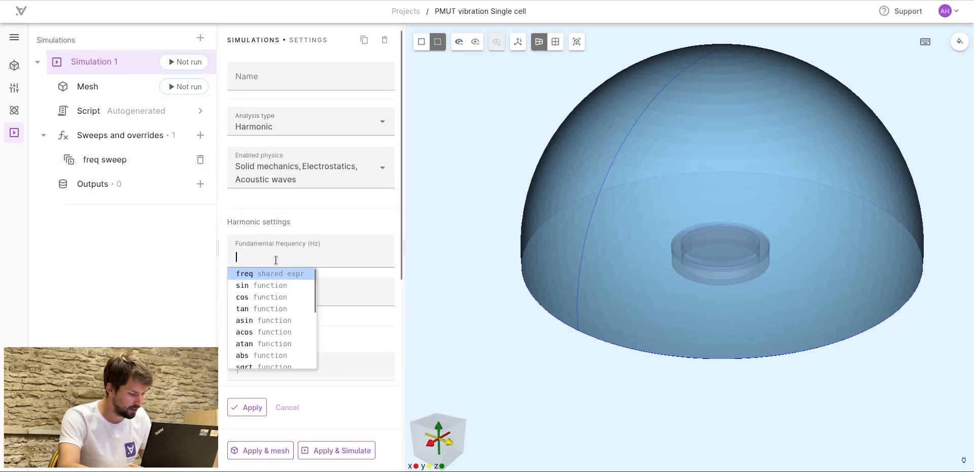
text(freq)
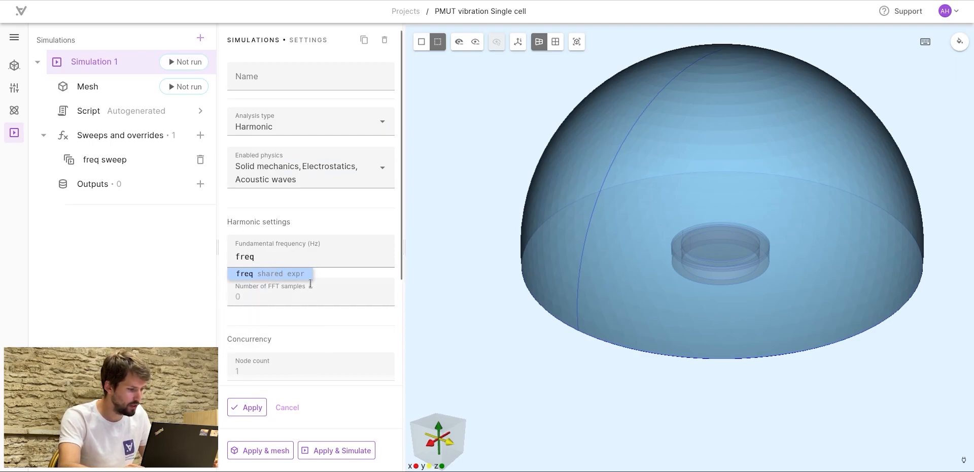
click(338, 275)
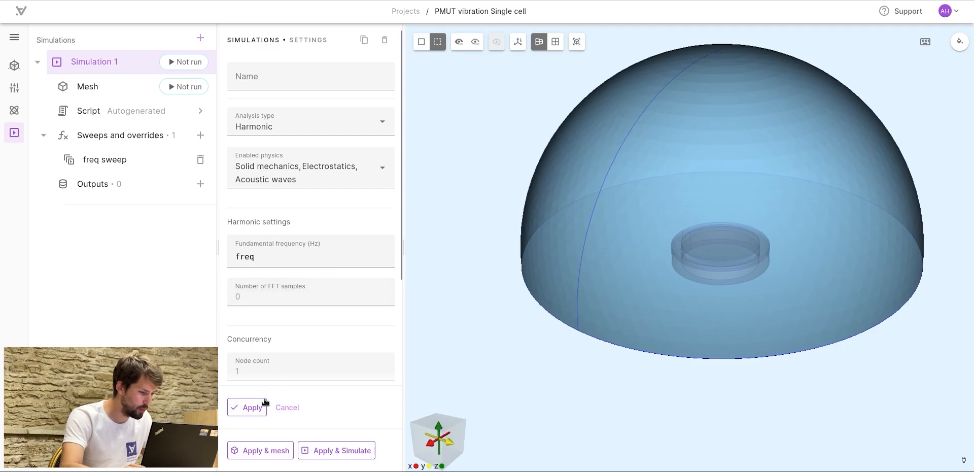
click(246, 407)
Set the simulation's concurrency node count to 20 and apply it.
scroll(322, 295, down, 3)
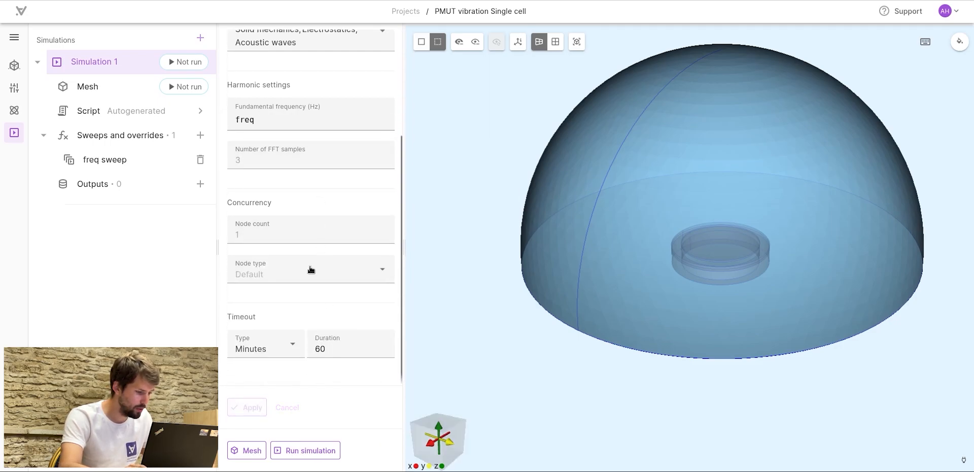
click(280, 231)
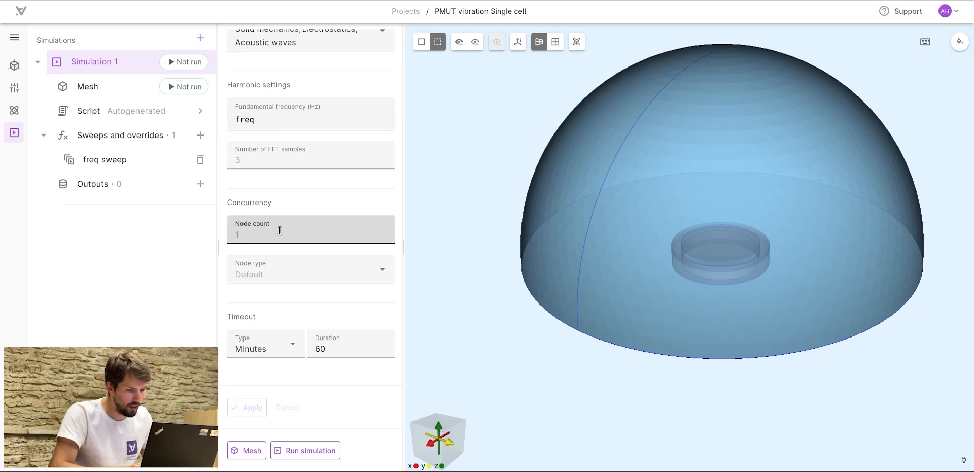
text(20)
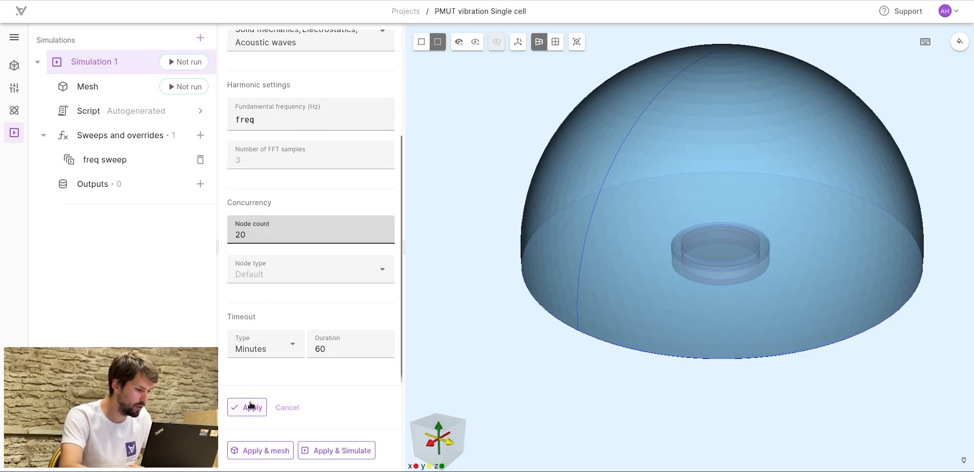
click(250, 406)
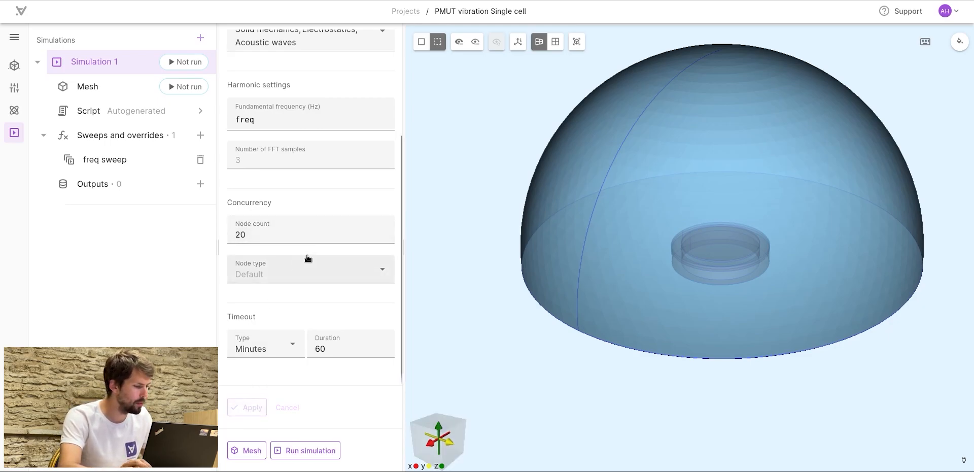
Add the pressure field output to the simulation, keeping only p harmonic 2 and deleting p harmonic 3.
click(200, 185)
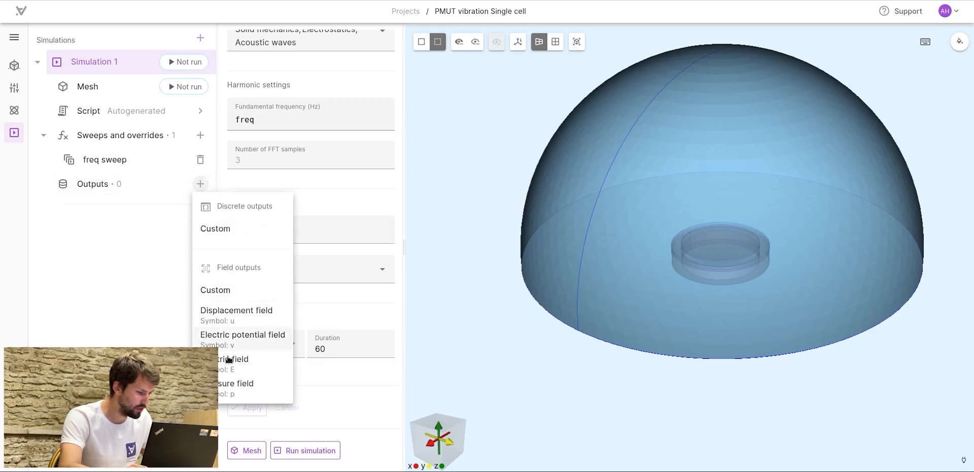
click(227, 391)
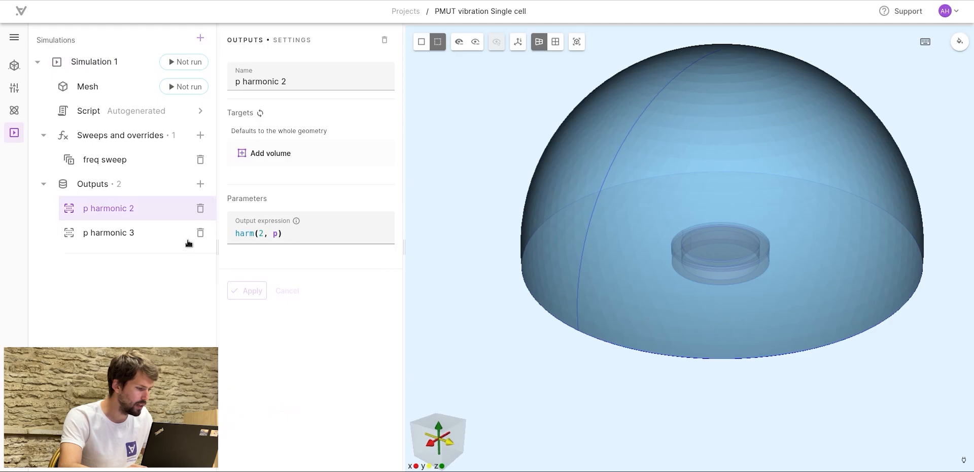
click(201, 232)
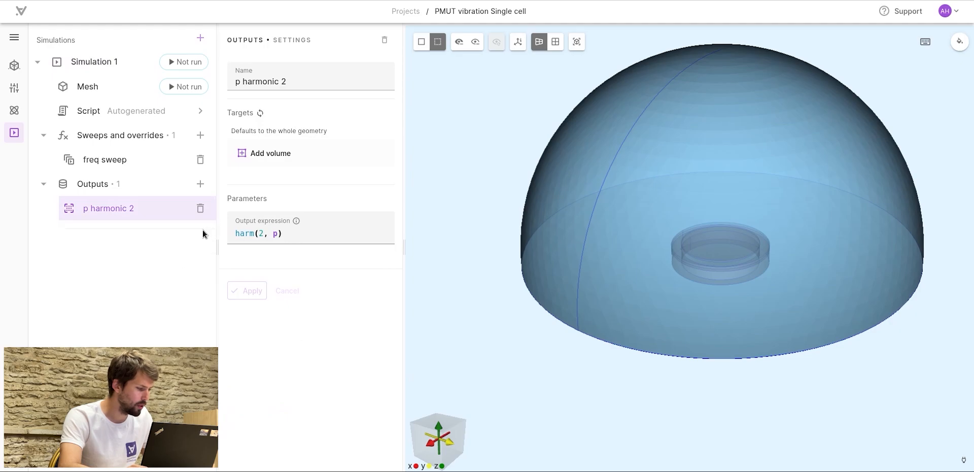
Add the displacement field output, keeping only u harmonic 2 and deleting the extra harmonic.
click(202, 185)
click(225, 312)
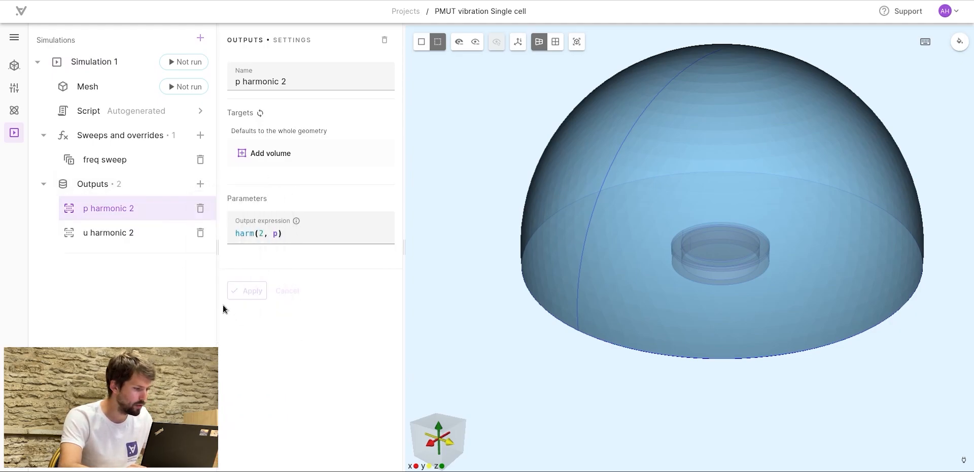
click(200, 260)
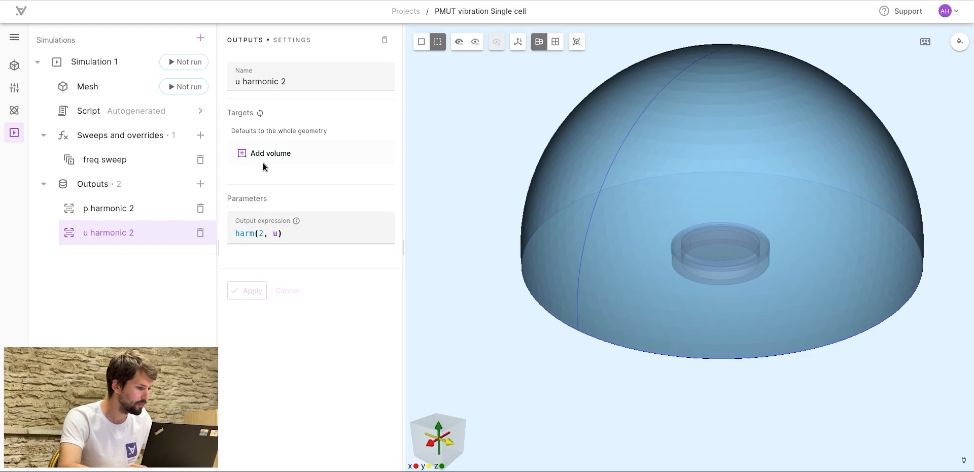
Set the mesh quality of Simulation 1 to Expert settings, keeping the default node type.
click(105, 83)
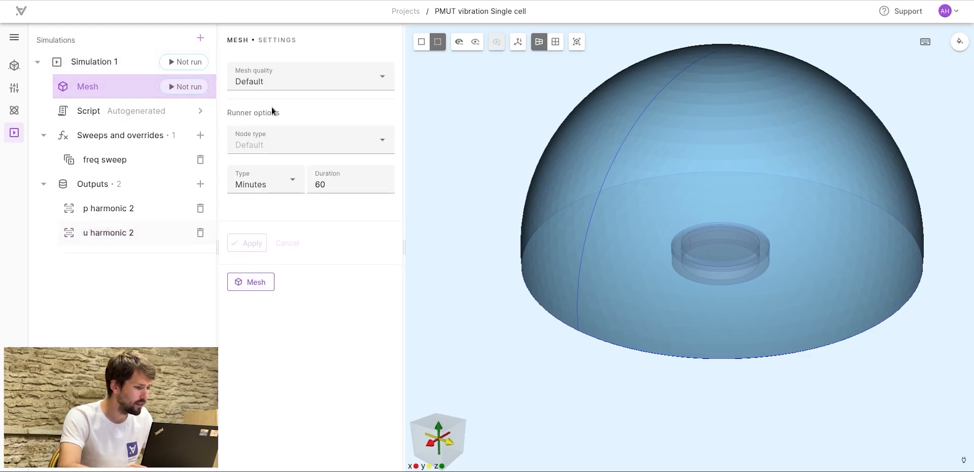
click(296, 142)
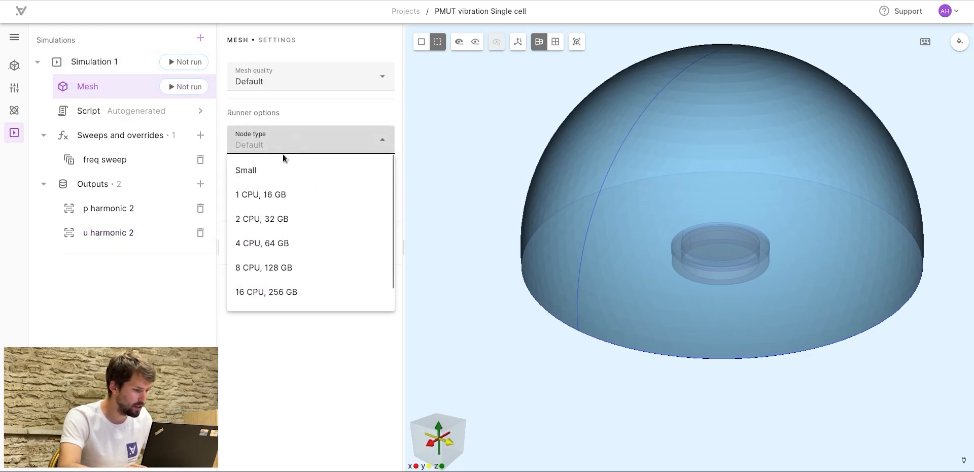
click(282, 364)
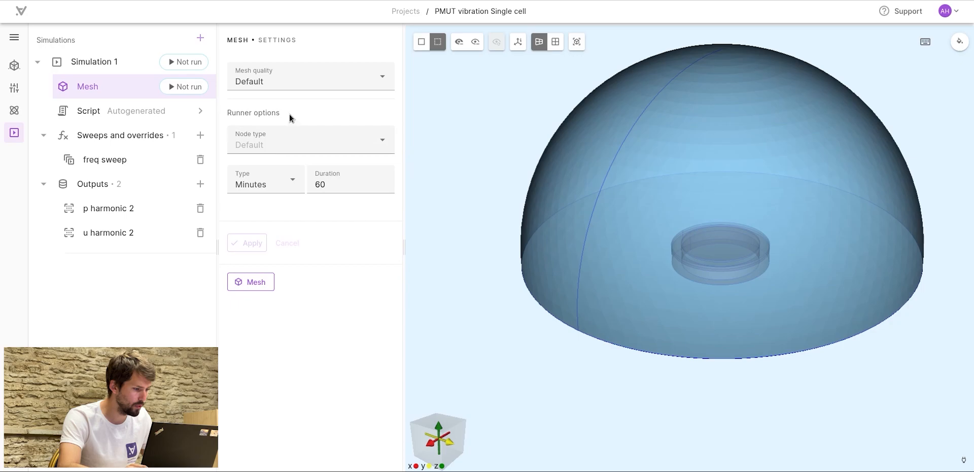
click(297, 84)
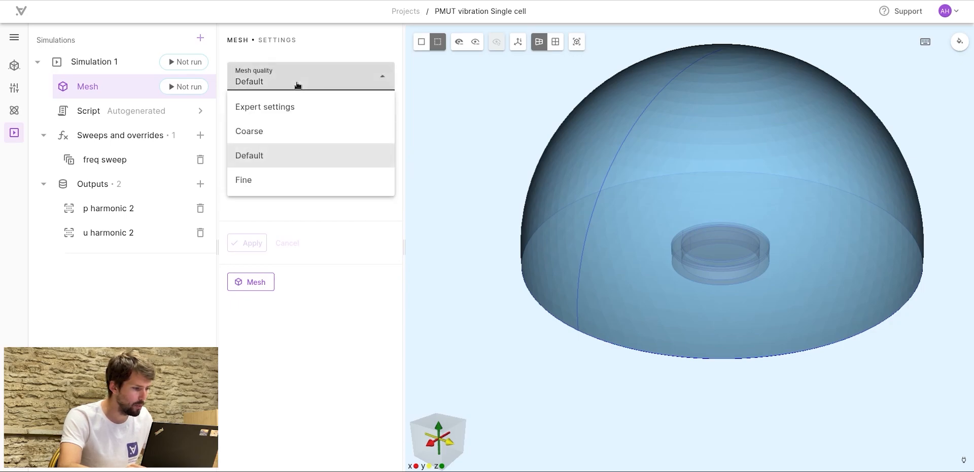
click(285, 107)
Set the mesh refiner's scale factor to 0.5 and curvature enhancement to 20, then apply the settings and start meshing.
scroll(272, 219, down, 1)
scroll(272, 219, down, 1)
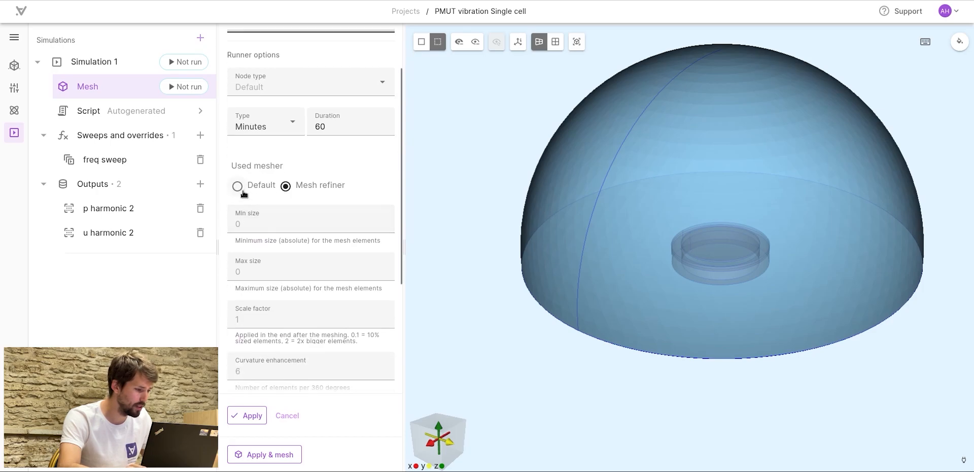
scroll(279, 261, down, 1)
click(279, 260)
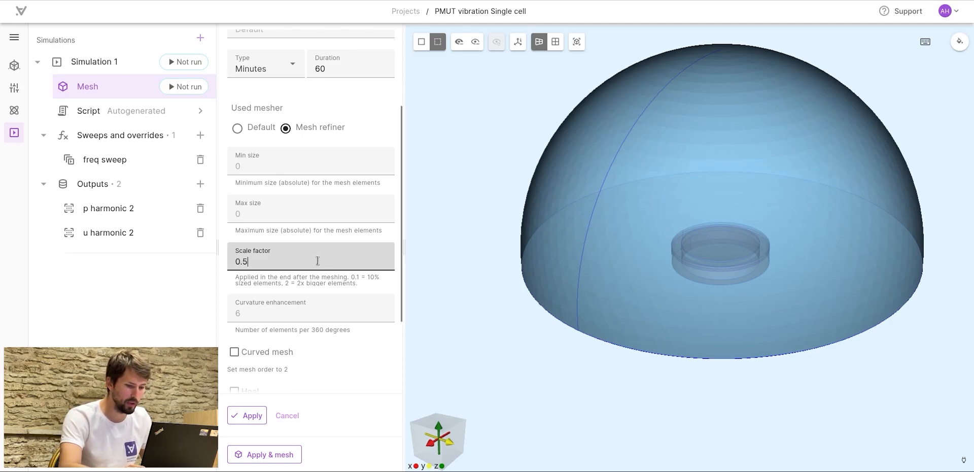
click(277, 311)
double_click(229, 263)
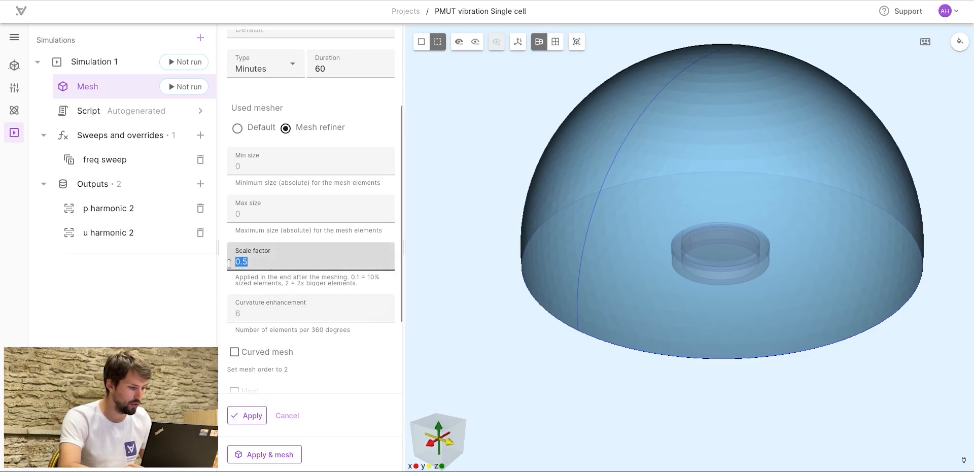
click(280, 313)
text(20)
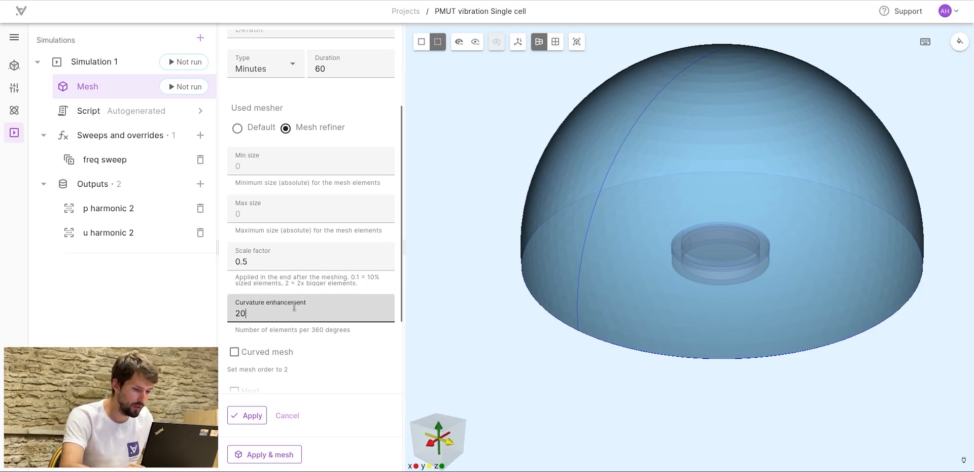
scroll(296, 282, down, 2)
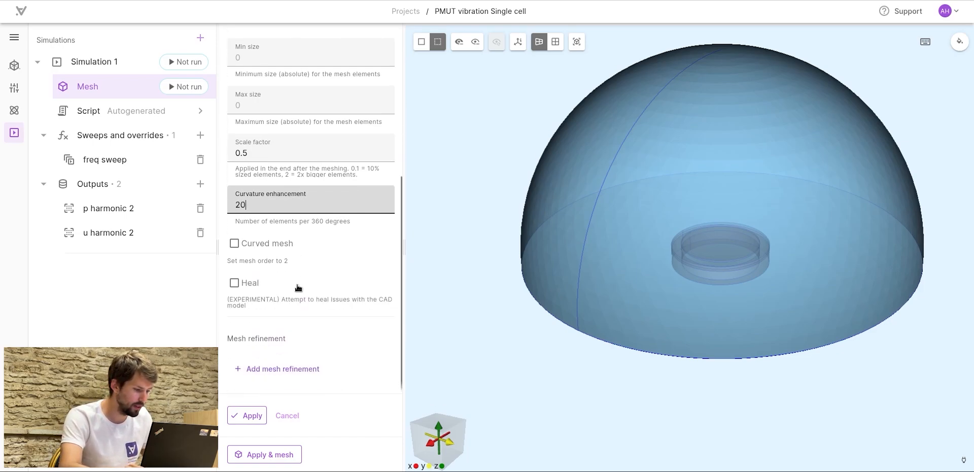
click(250, 417)
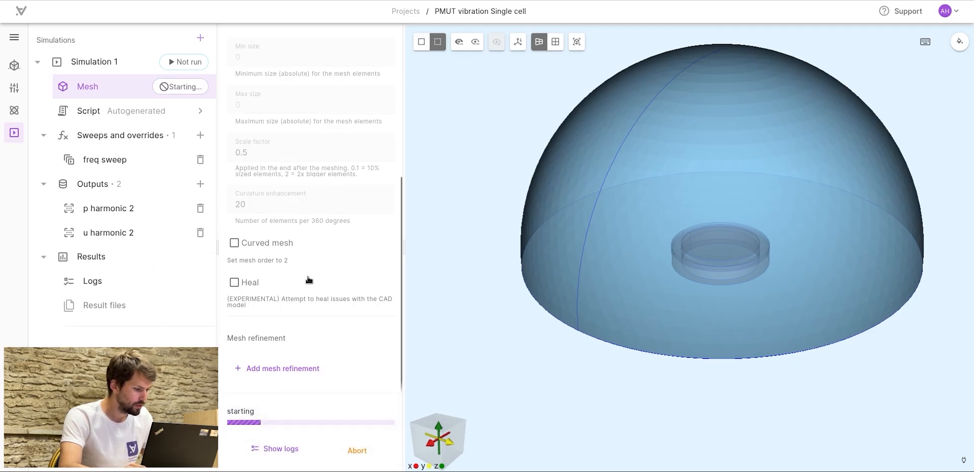
Read through the autogenerated simulation script and check the node and element counts in the mesh results.
click(128, 109)
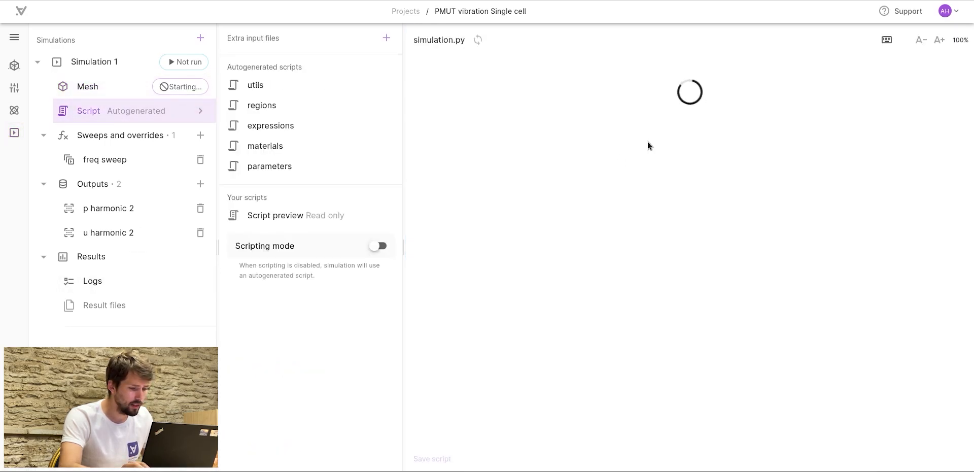
scroll(726, 150, down, 7)
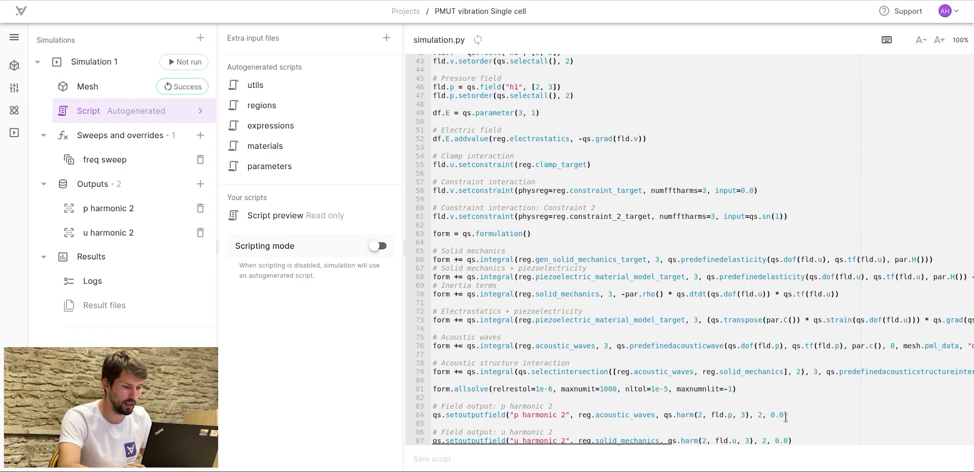
scroll(724, 146, up, 8)
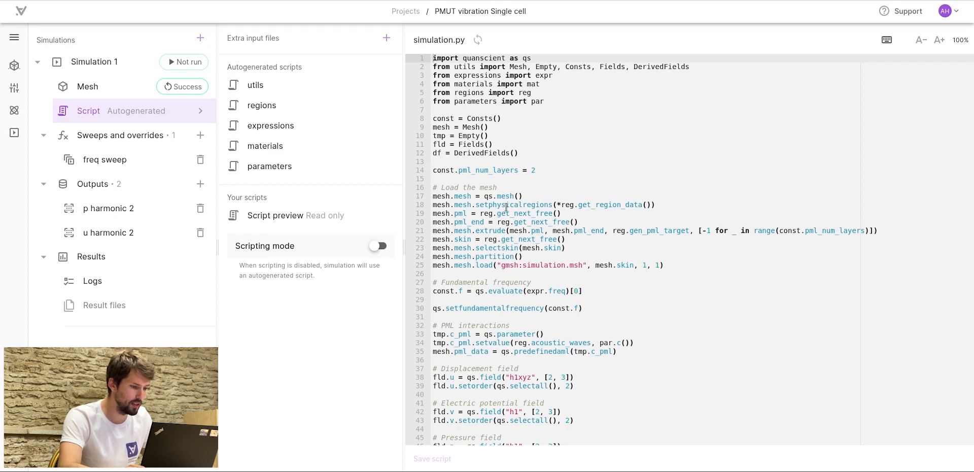
scroll(431, 158, down, 5)
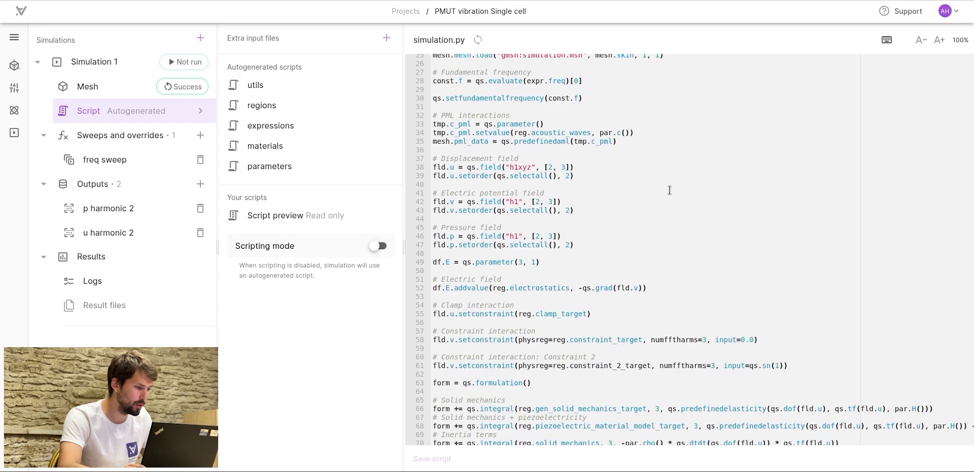
click(112, 89)
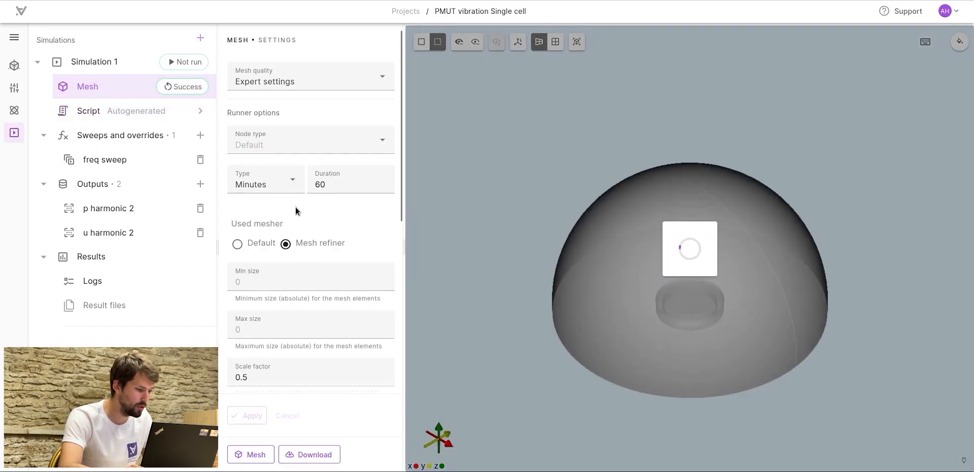
scroll(294, 208, down, 5)
scroll(288, 198, down, 2)
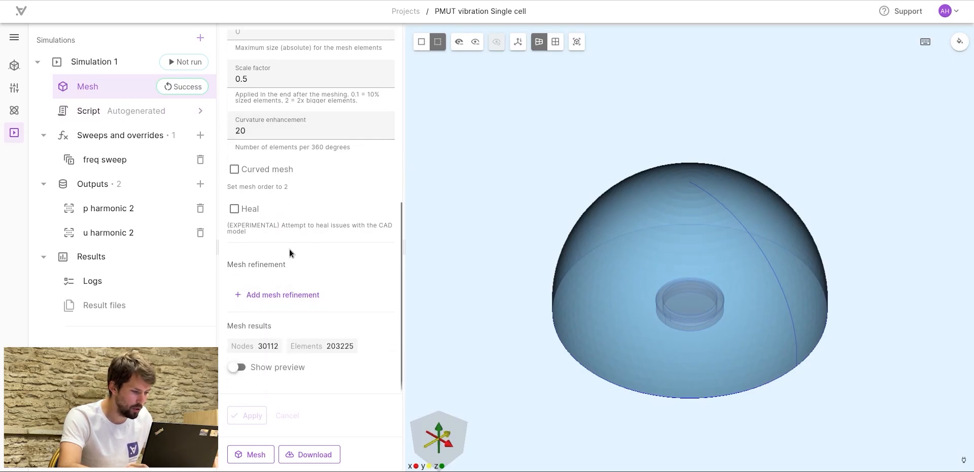
scroll(291, 252, up, 9)
Run Simulation 1 and check its concurrency node count.
click(120, 60)
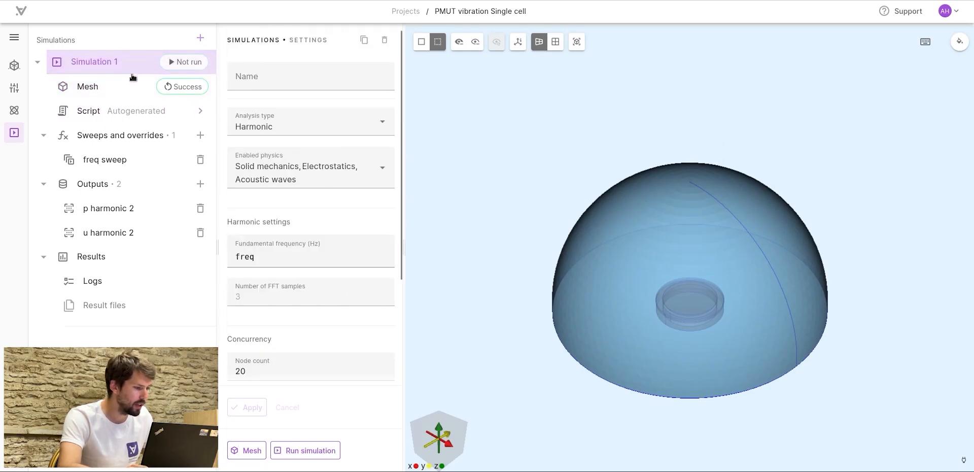
click(181, 60)
scroll(315, 209, down, 2)
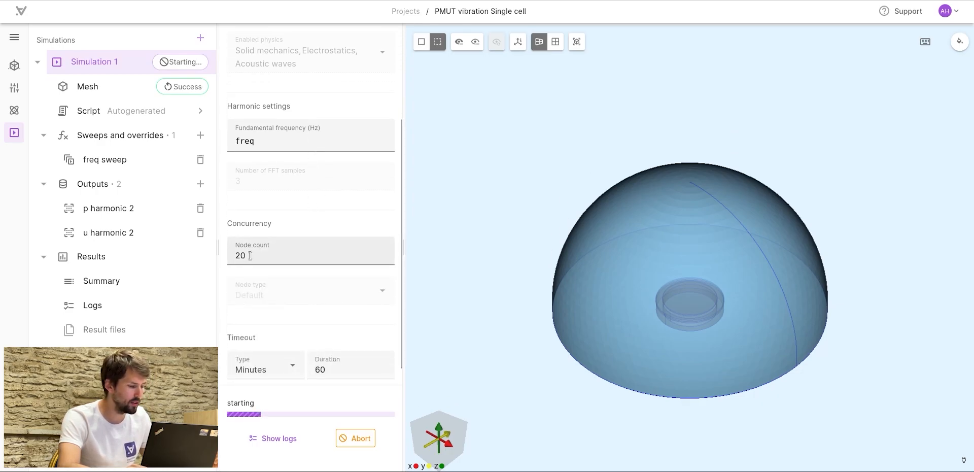
drag(250, 255, 234, 258)
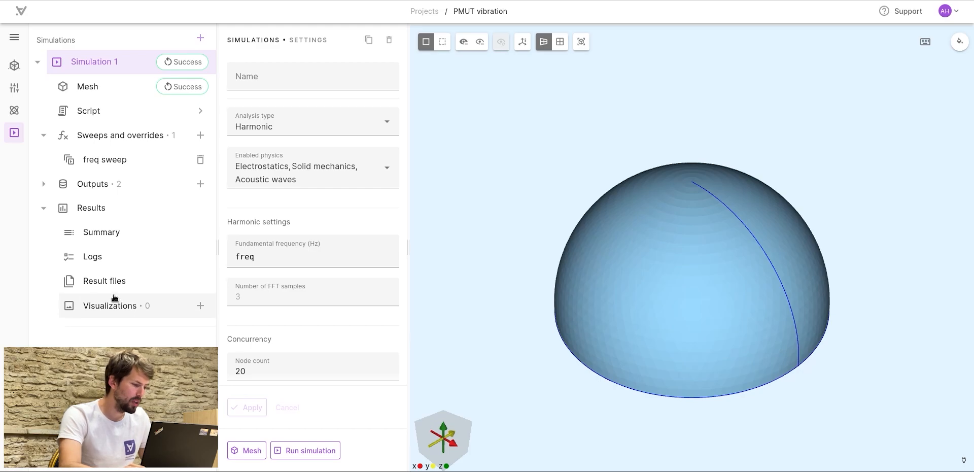
Examine the simulation logs of the sweep jobs for mesh partitioning, solver convergence, degrees of freedom and solve time, then close them.
click(110, 262)
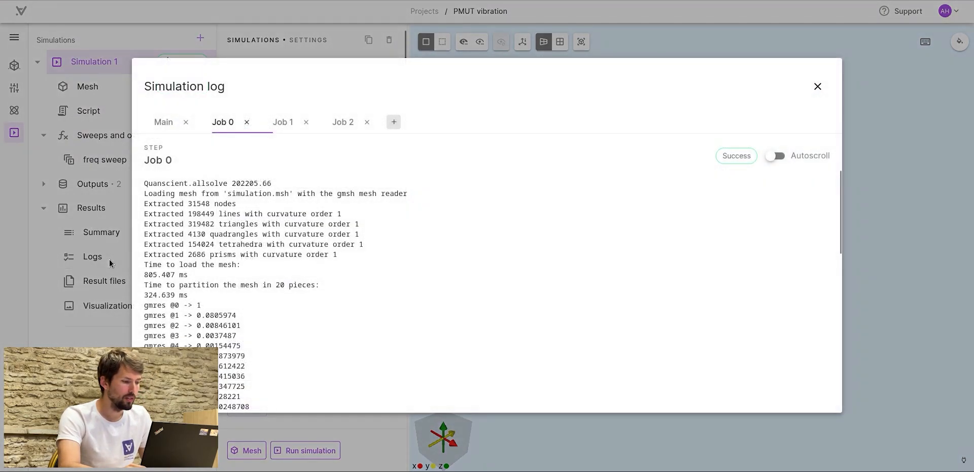
click(289, 127)
click(348, 125)
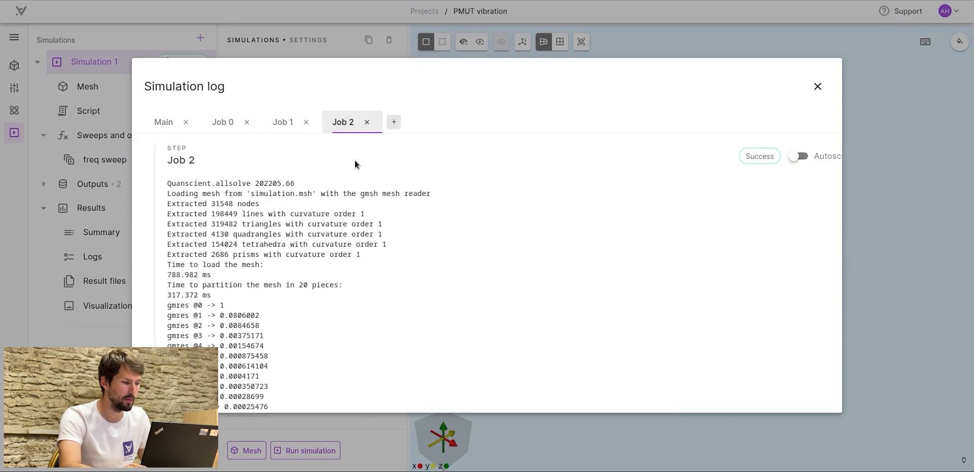
click(223, 122)
scroll(284, 213, down, 3)
scroll(286, 203, down, 7)
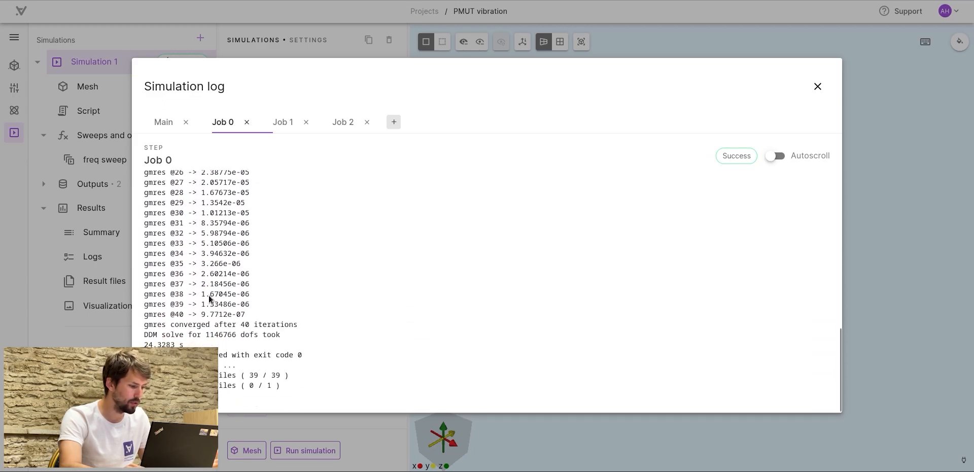
scroll(178, 254, up, 10)
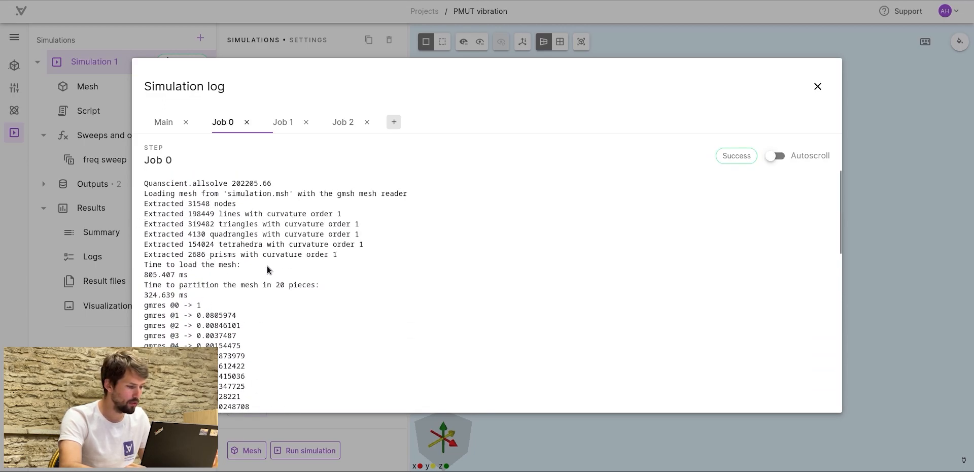
double_click(283, 285)
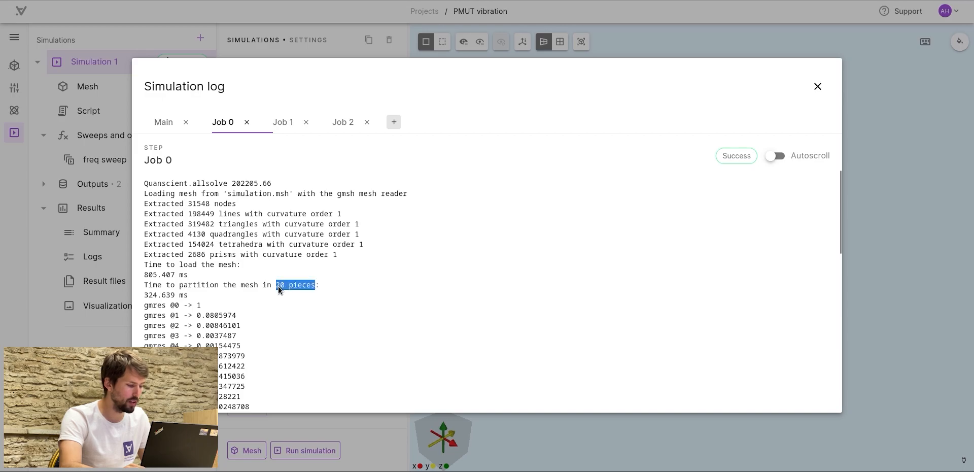
scroll(279, 277, down, 10)
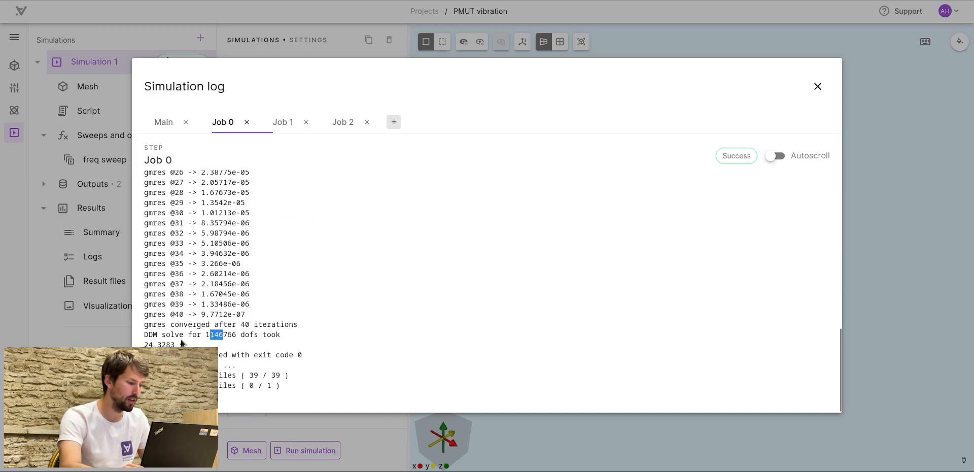
drag(144, 344, 153, 345)
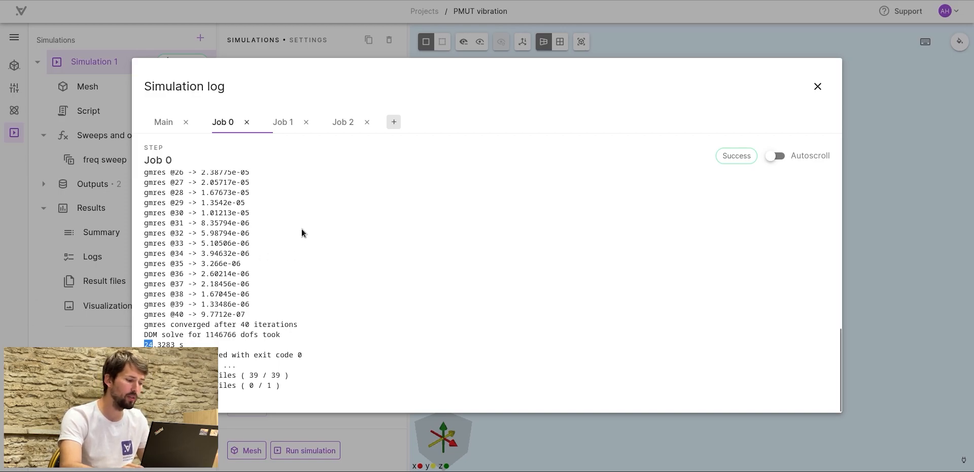
click(284, 123)
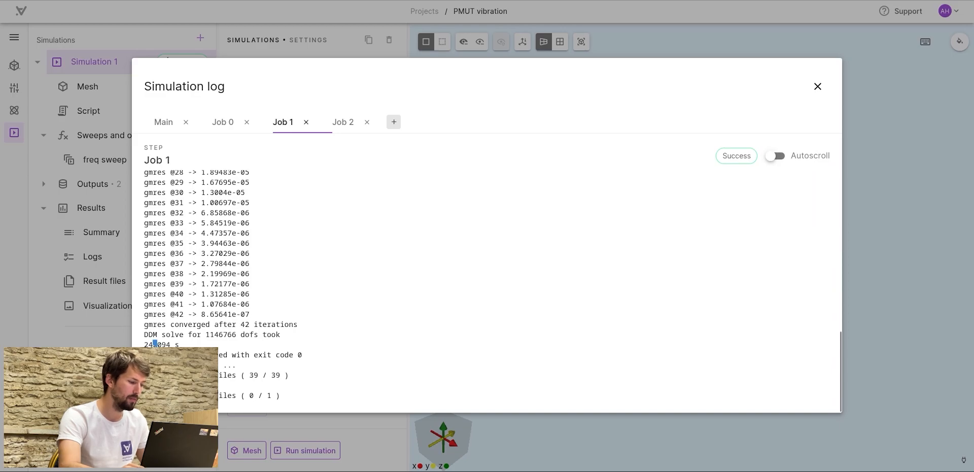
click(85, 339)
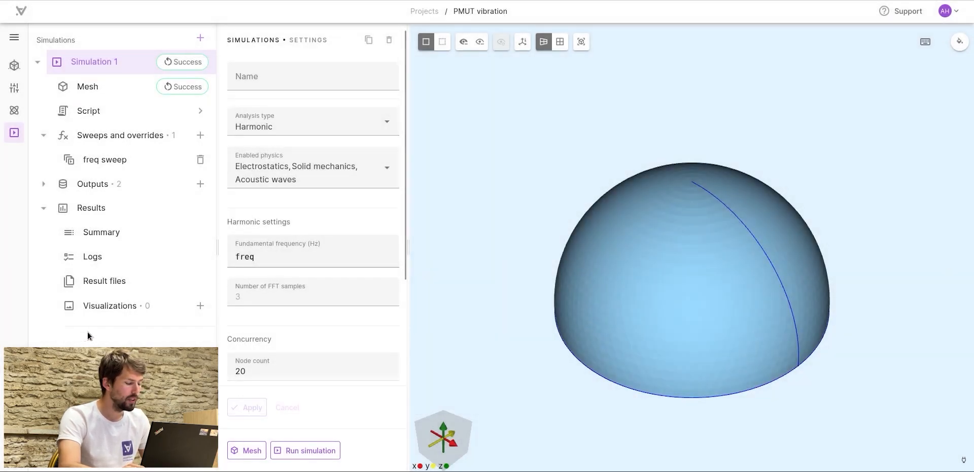
Create a visualization with the u harmonic 2 field, activate it and view the displacement on the membrane from above.
click(200, 306)
click(201, 331)
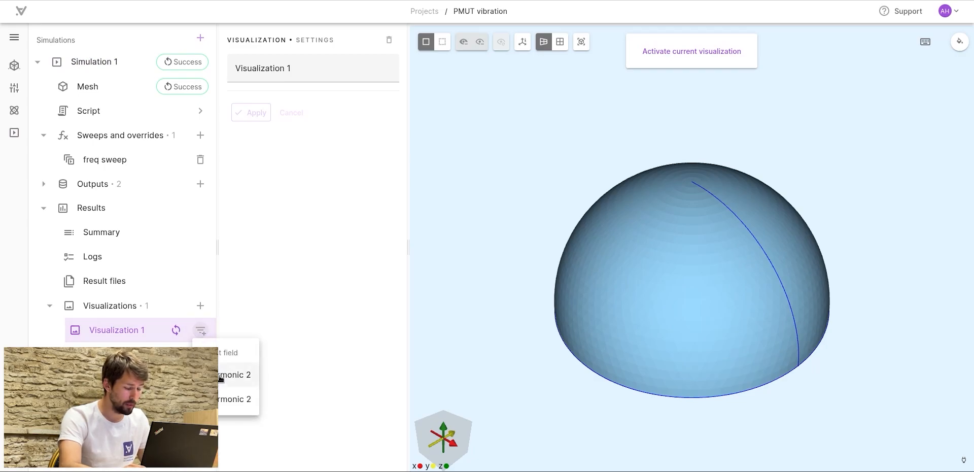
click(234, 375)
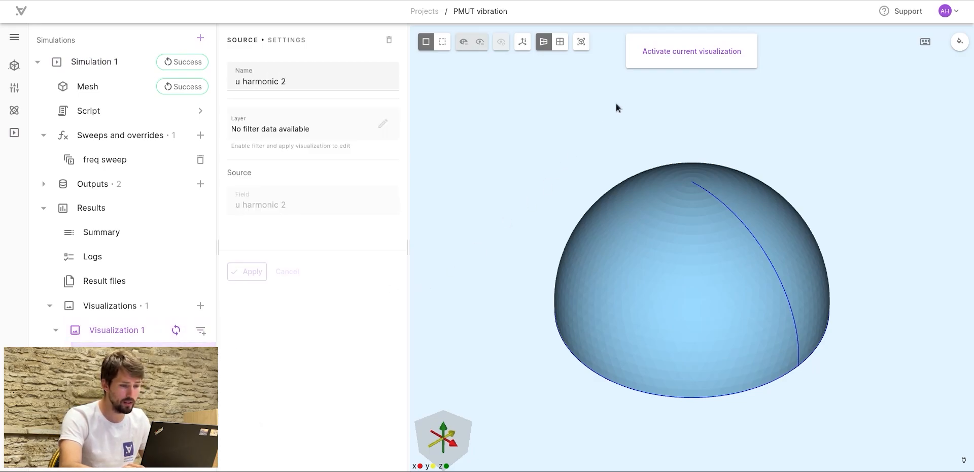
click(660, 54)
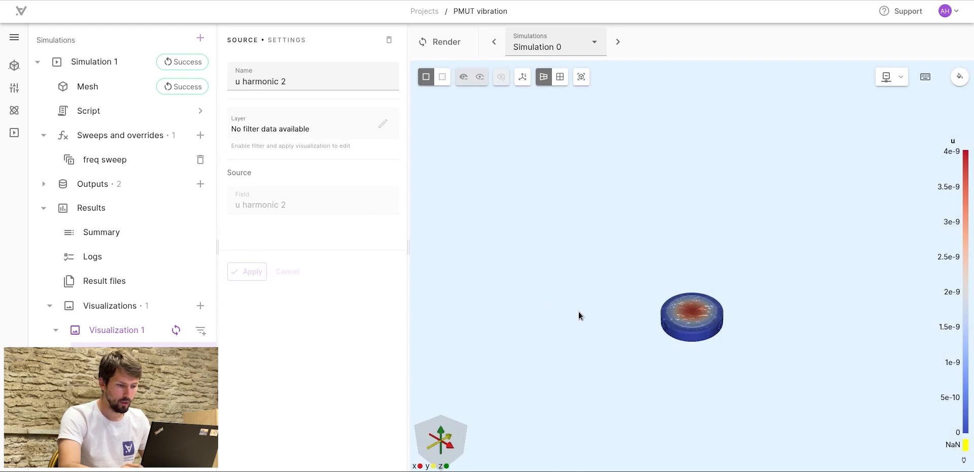
drag(578, 314, 586, 401)
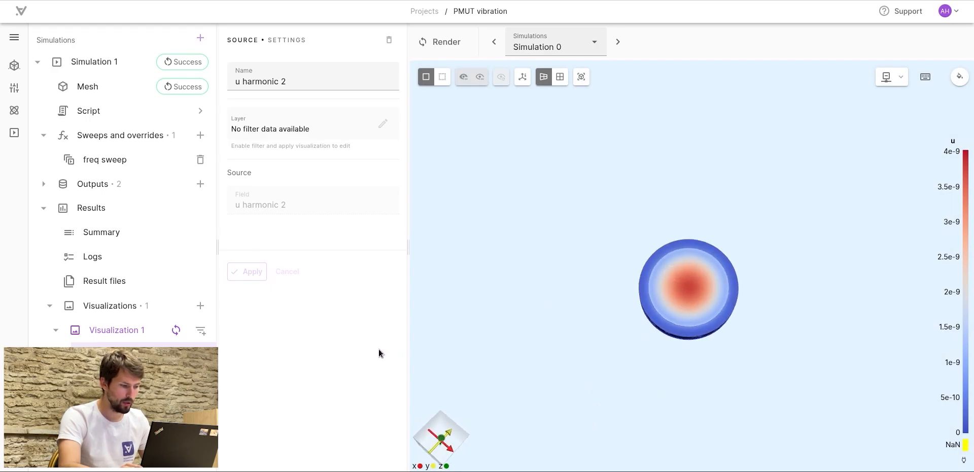
Add the p harmonic 2 field as a second source in Visualization 1 and open its settings.
click(201, 330)
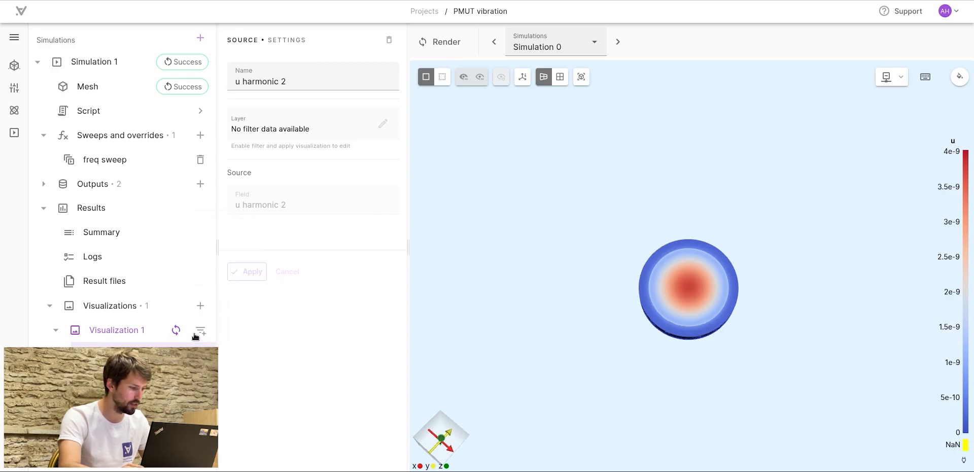
click(202, 331)
click(226, 398)
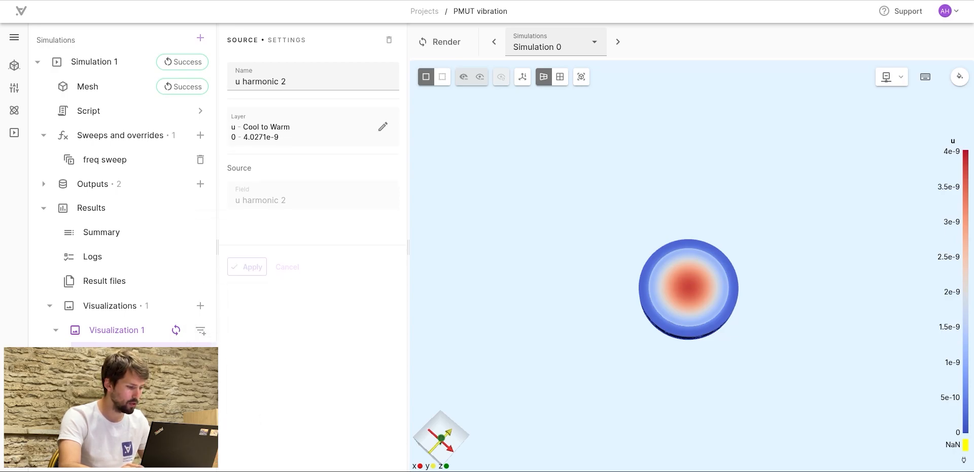
click(120, 378)
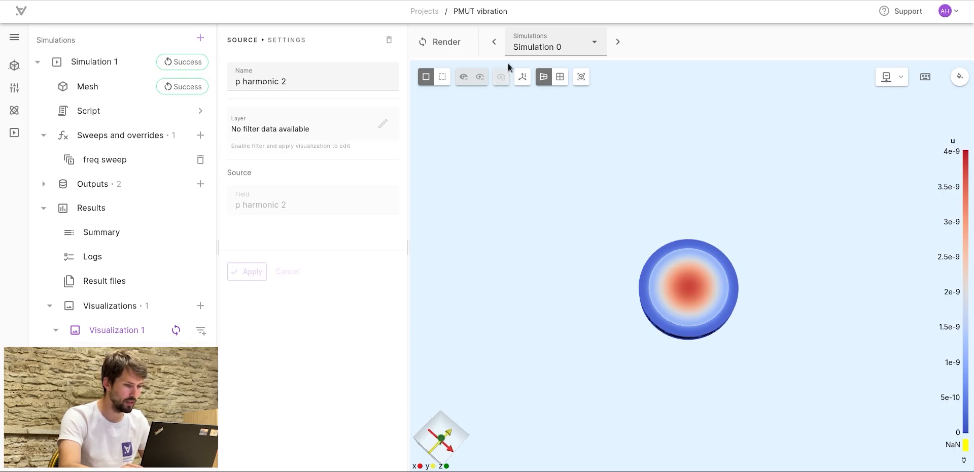
Add a Slice filter to the p harmonic 2 source with origin 0, 0, 0 and normal 1, 0, 0, and render it.
click(528, 46)
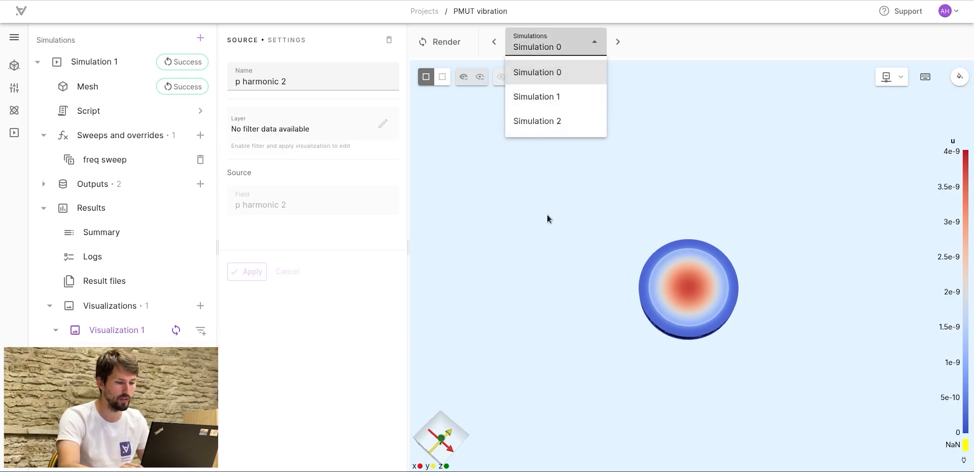
click(546, 236)
click(201, 330)
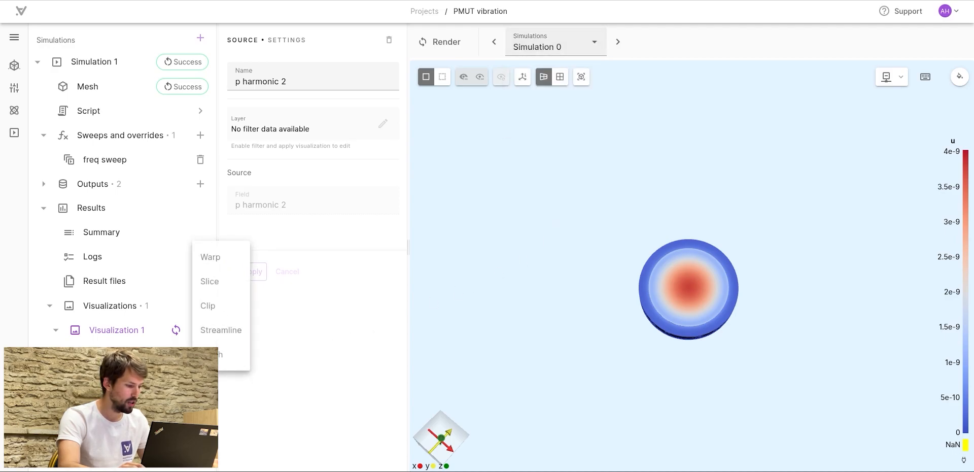
click(218, 284)
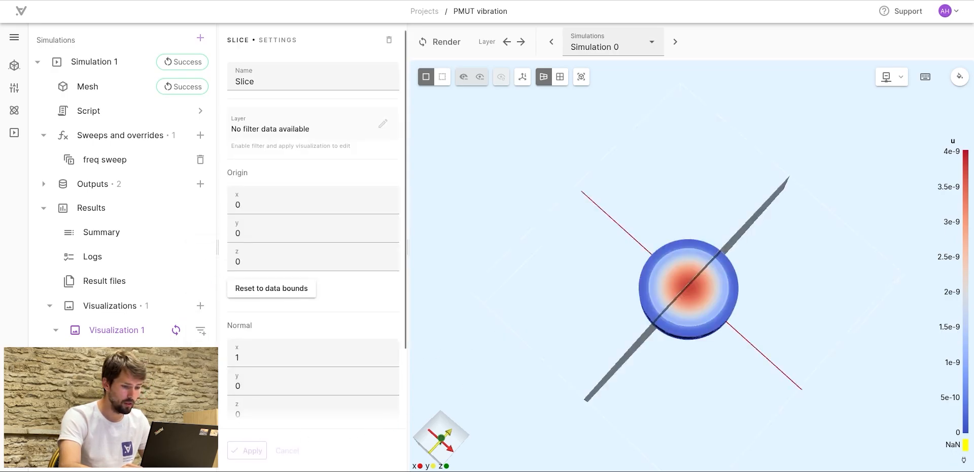
scroll(275, 390, down, 2)
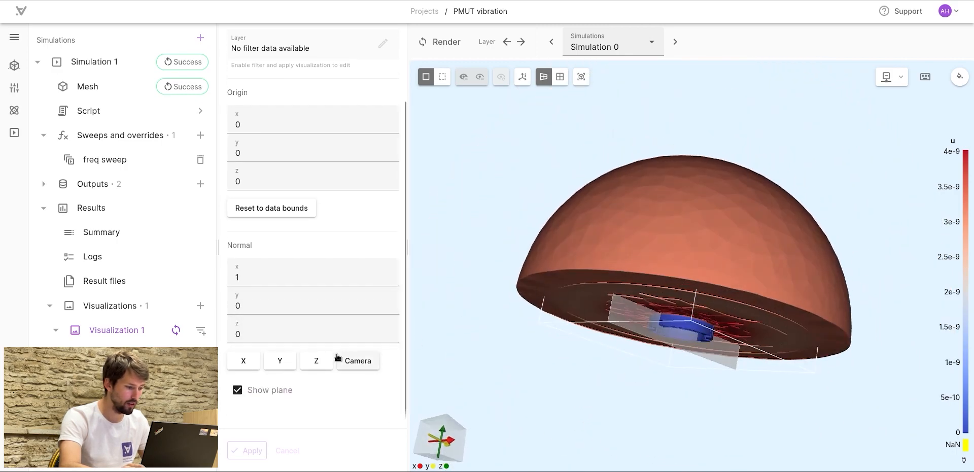
click(429, 42)
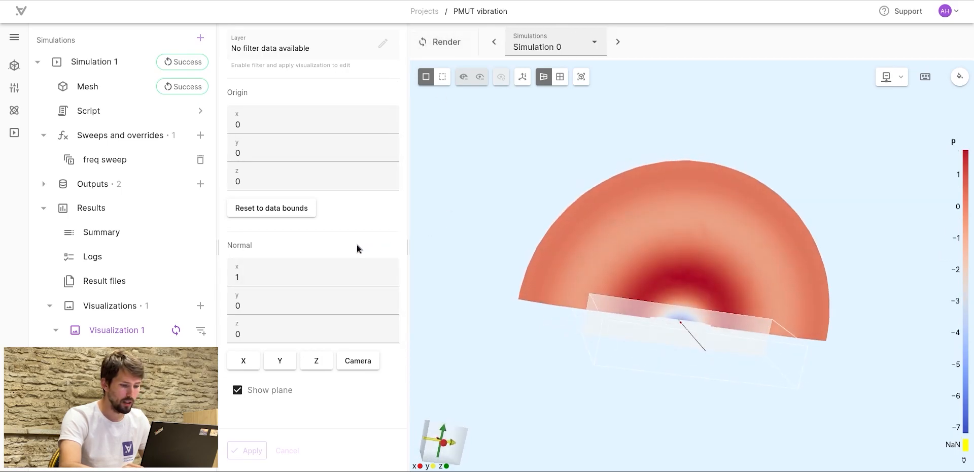
Hide the slice plane and switch the displayed sweep result to Simulation 1.
click(253, 390)
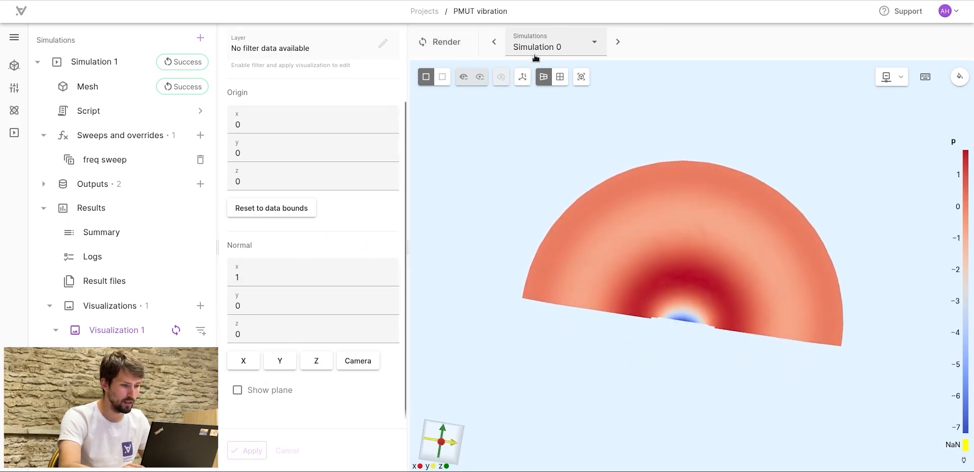
click(539, 49)
click(535, 97)
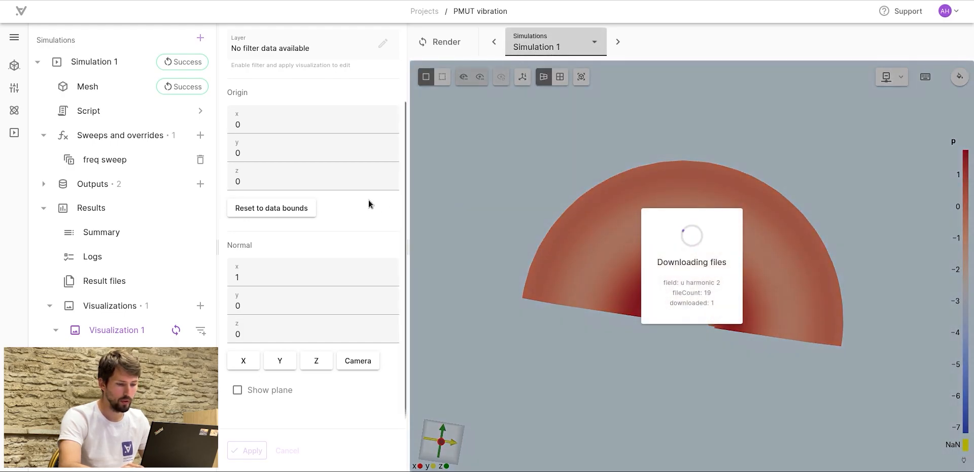
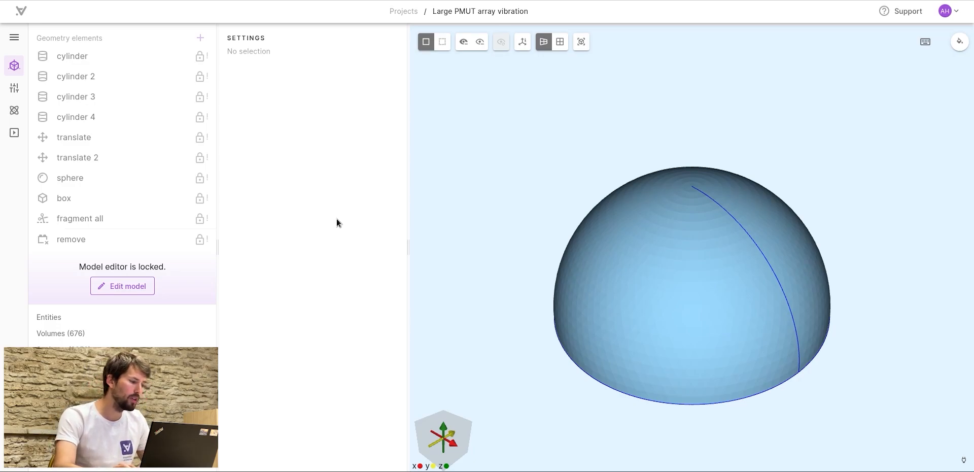
Make the Large PMUT array vibration model translucent and examine the transducer array inside the air dome.
click(443, 43)
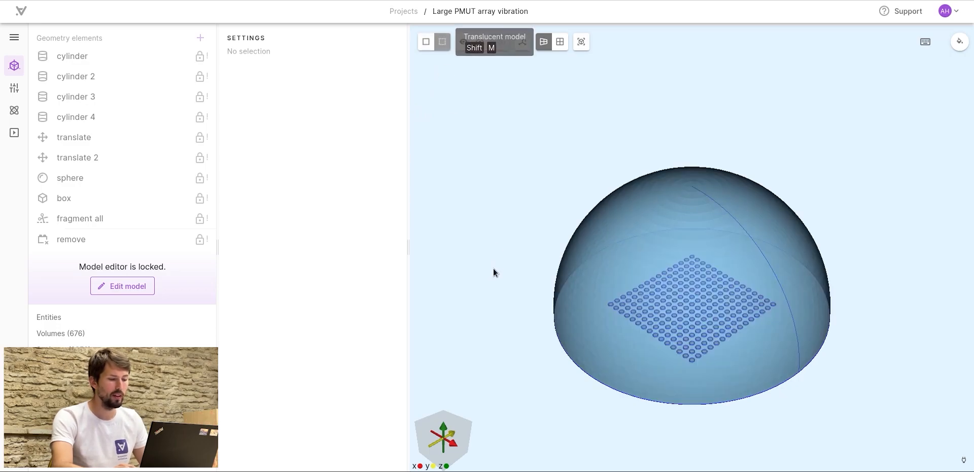
middle_drag(493, 268, 479, 229)
scroll(477, 224, up, 2)
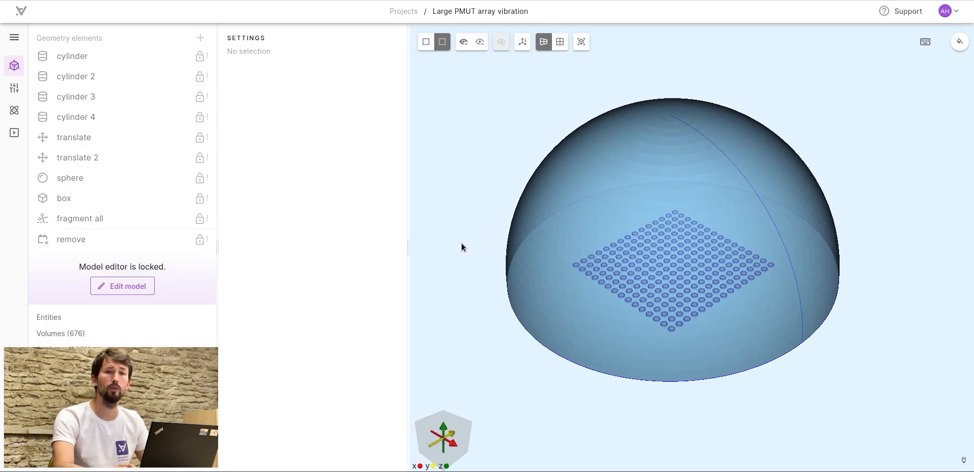
scroll(498, 269, up, 2)
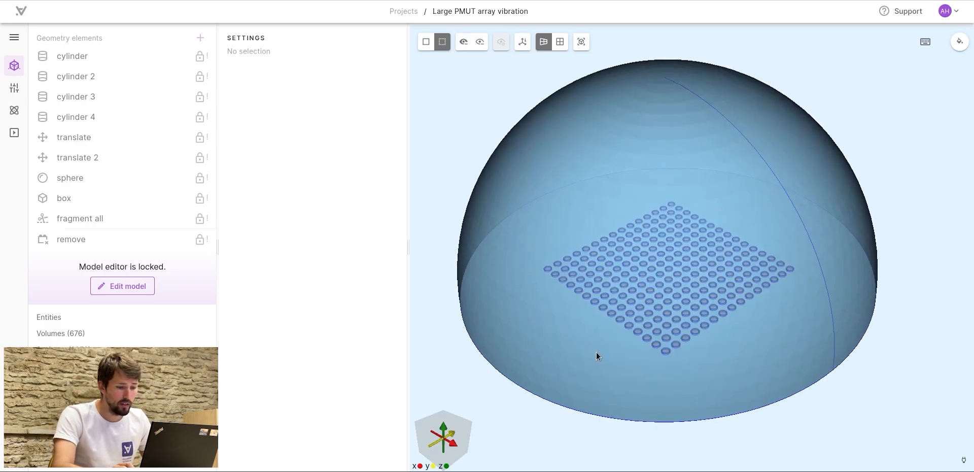
scroll(598, 354, up, 1)
drag(427, 153, 437, 52)
Return the model to solid display, hide the air dome to inspect the PMUT cells up close, and restore the hidden geometry.
click(422, 45)
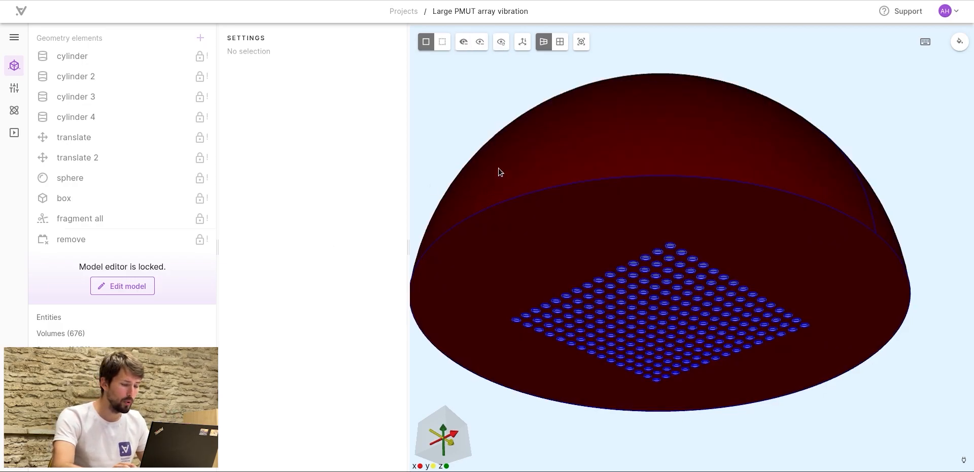
drag(520, 333, 516, 324)
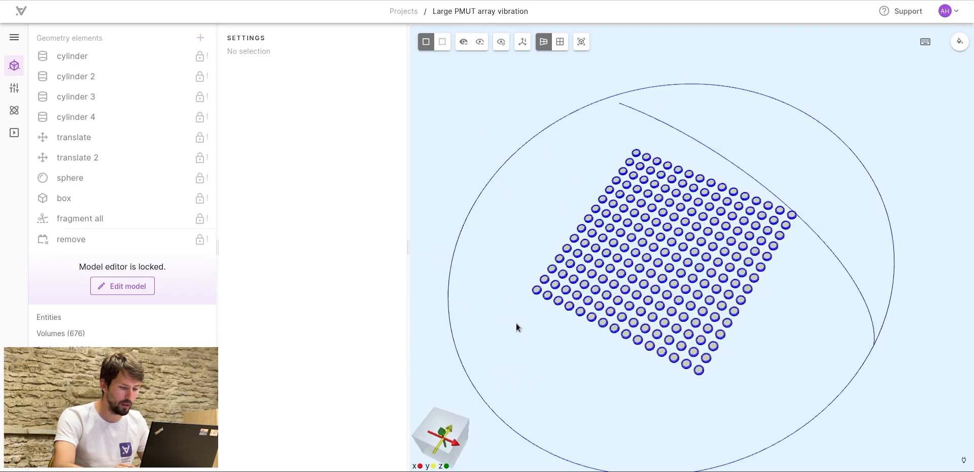
scroll(664, 277, up, 10)
scroll(649, 248, up, 10)
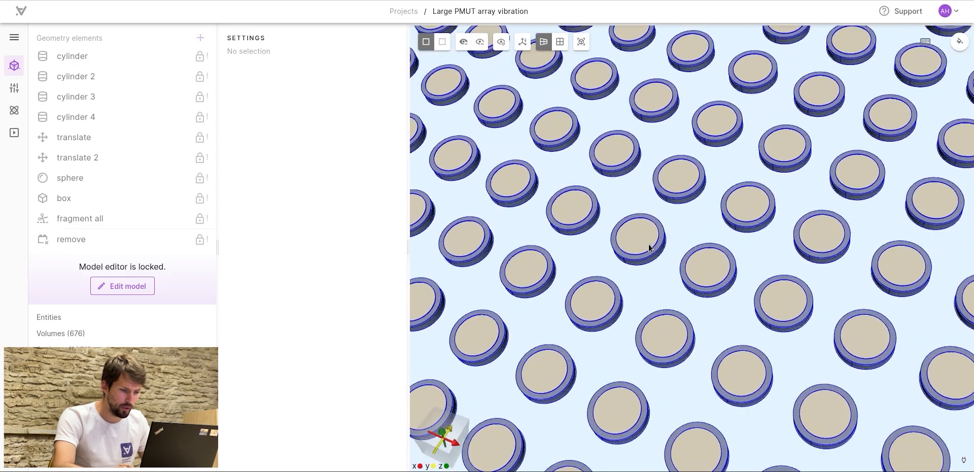
scroll(616, 218, down, 10)
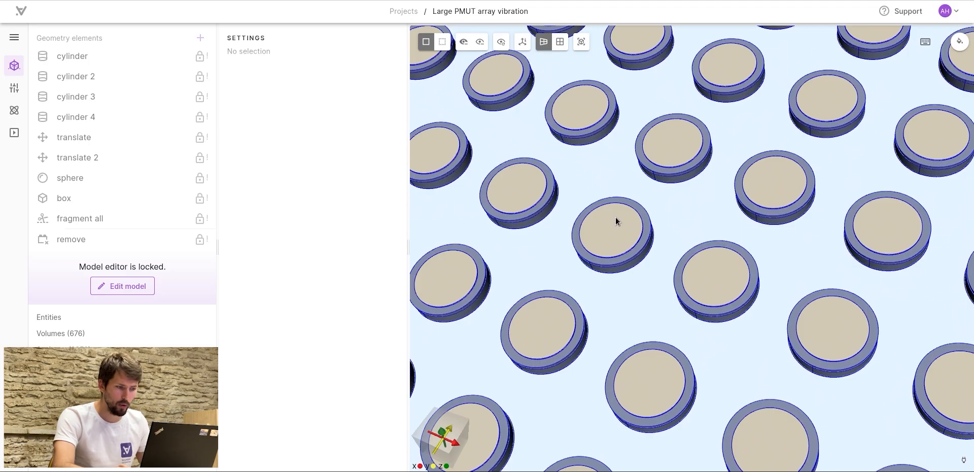
scroll(623, 204, down, 8)
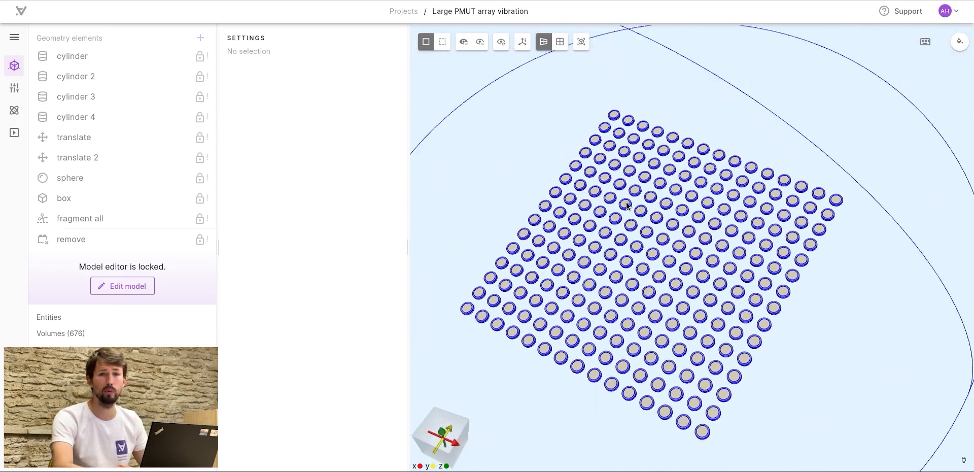
scroll(569, 374, down, 1)
drag(570, 376, 603, 334)
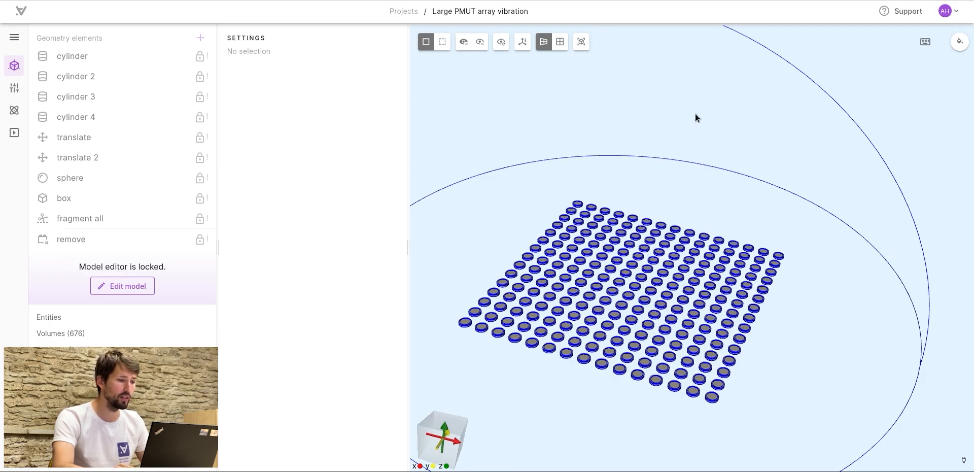
click(502, 41)
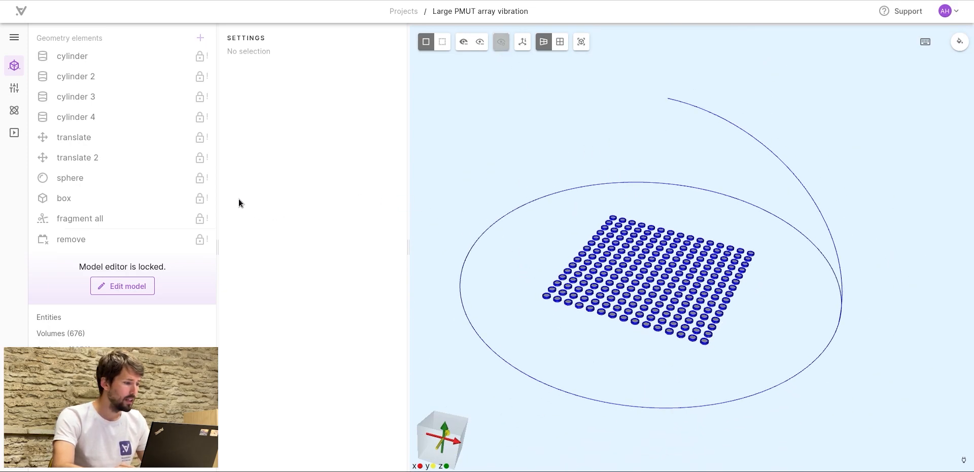
Review the freq expression and the Air, Monocrystalline silicon and PZT materials with their target volumes on the translucent model.
click(15, 90)
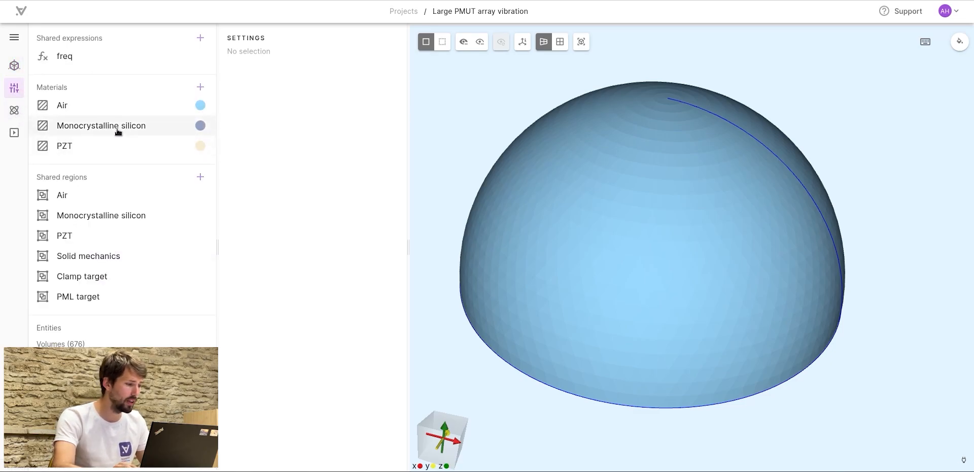
click(121, 106)
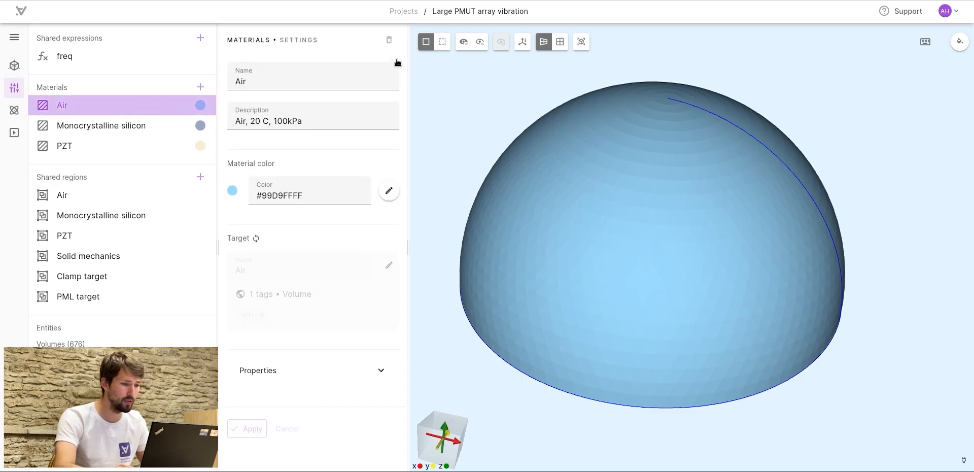
click(443, 44)
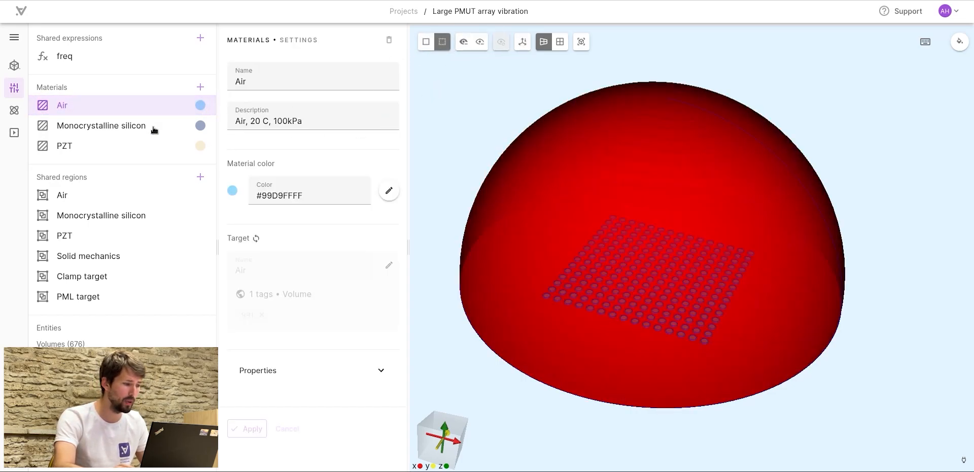
click(115, 57)
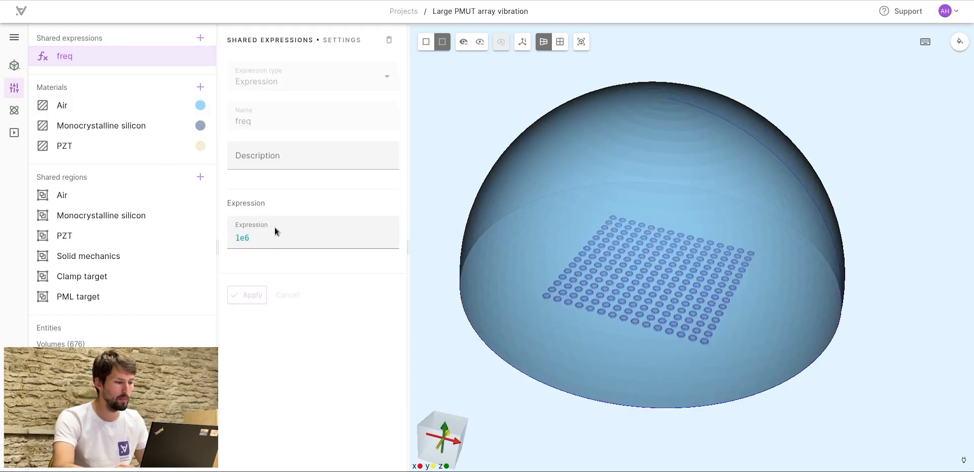
click(82, 105)
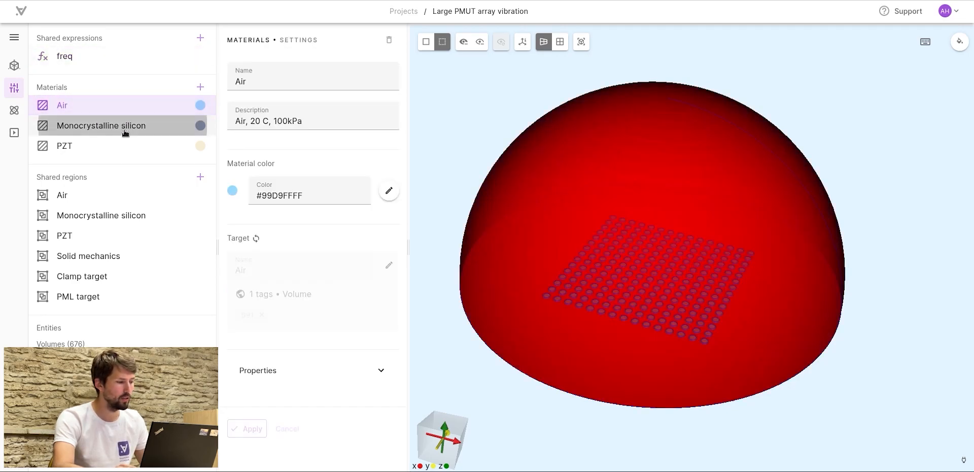
click(129, 126)
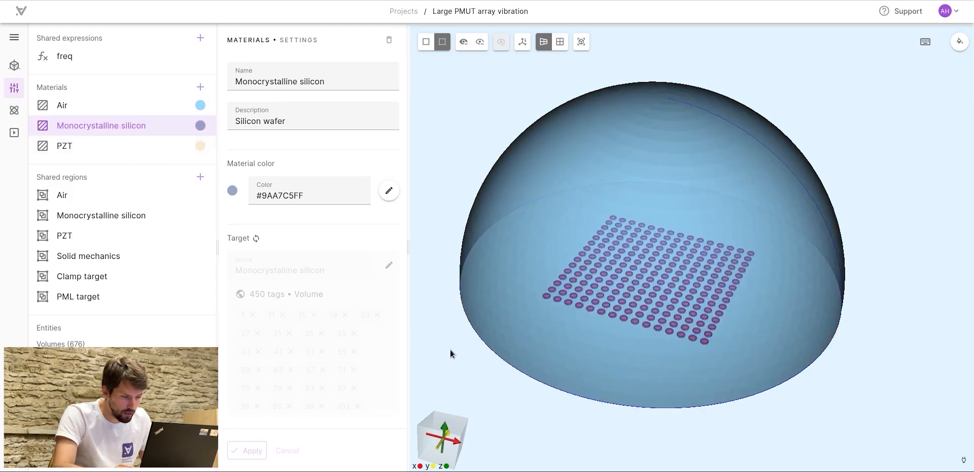
click(118, 149)
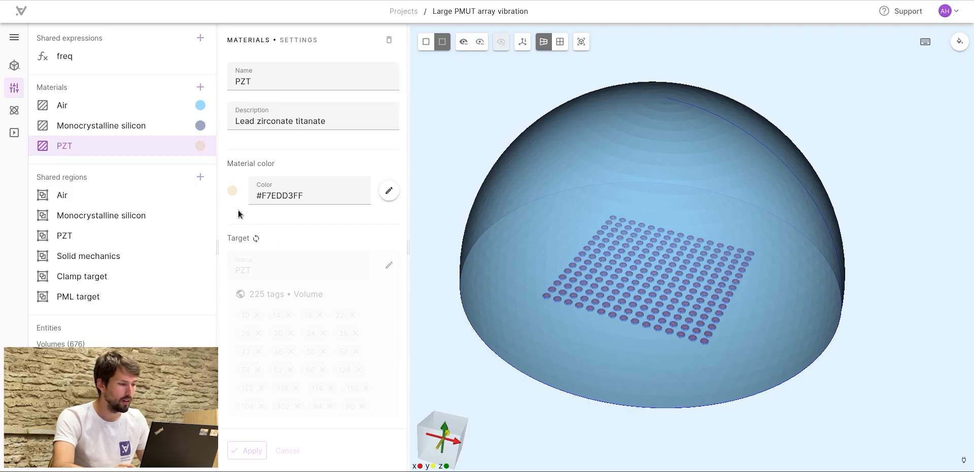
Review the target volumes of the solid mechanics physics and the surface assigned to the acoustic perfectly matched layer.
click(15, 111)
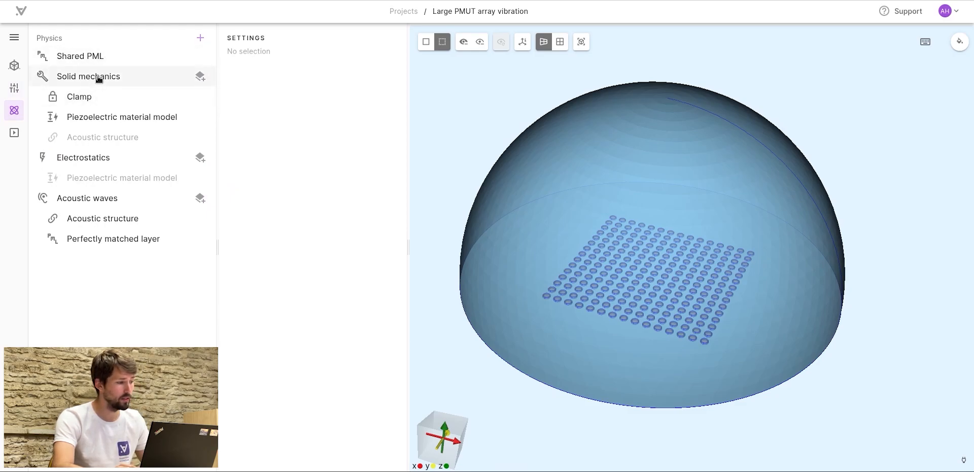
click(98, 78)
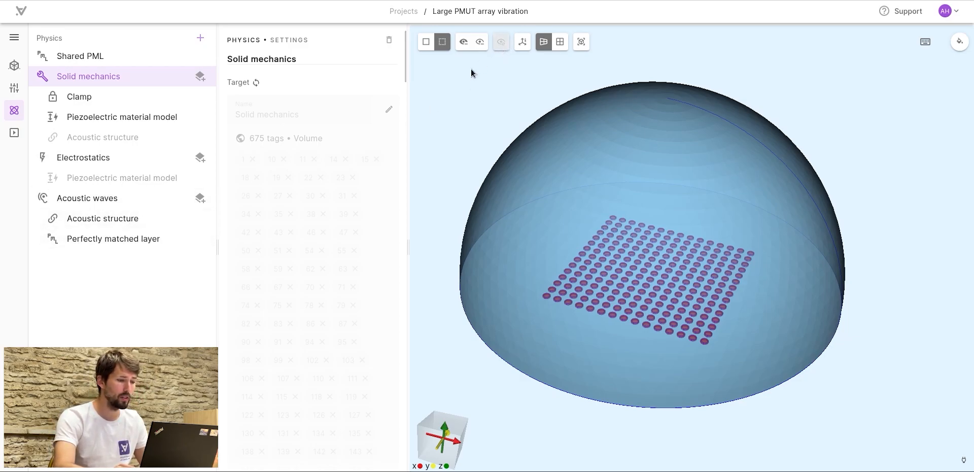
click(427, 42)
click(143, 242)
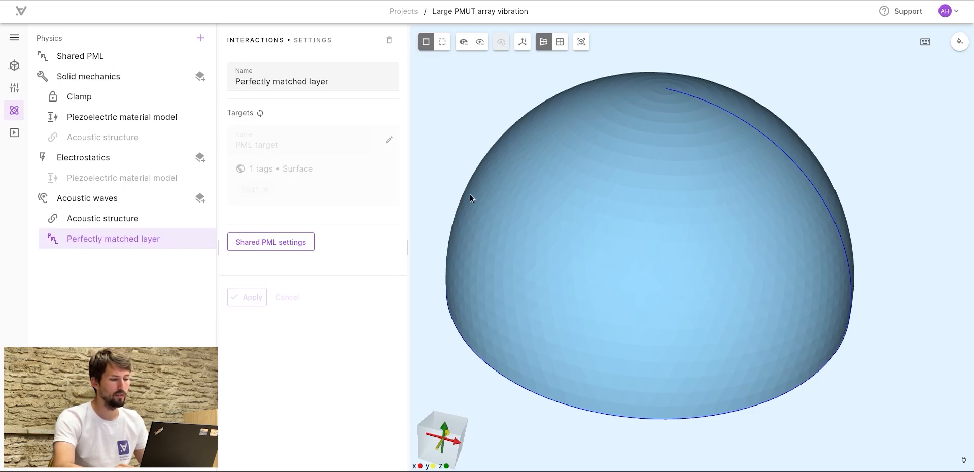
drag(451, 353, 522, 199)
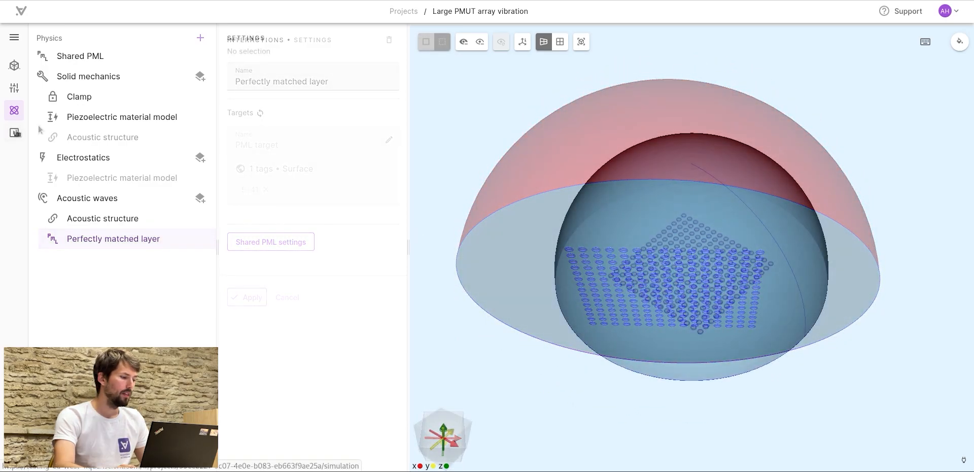
Open the array project's simulations and check which parameters are available for sweeps and overrides, without adding any.
click(16, 133)
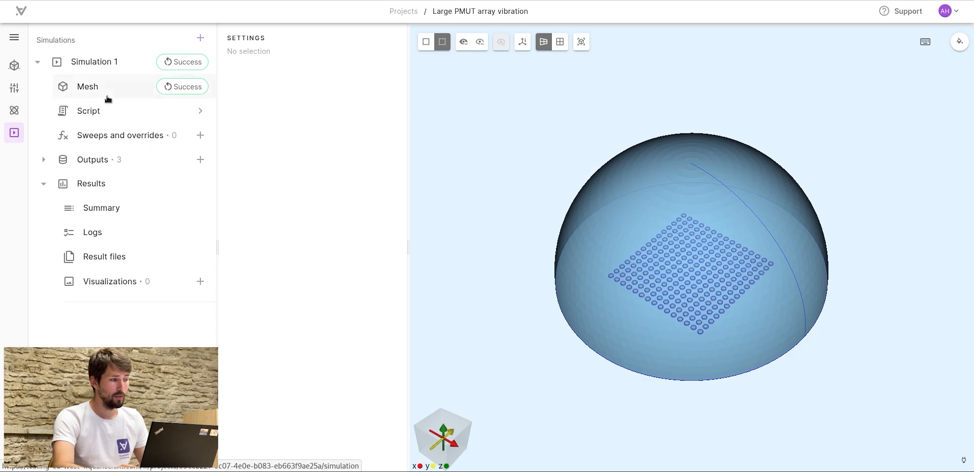
click(201, 134)
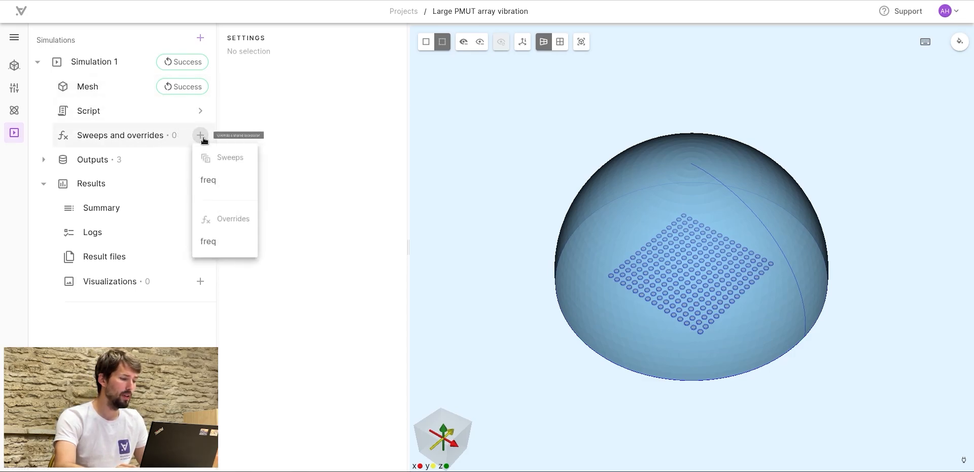
click(313, 191)
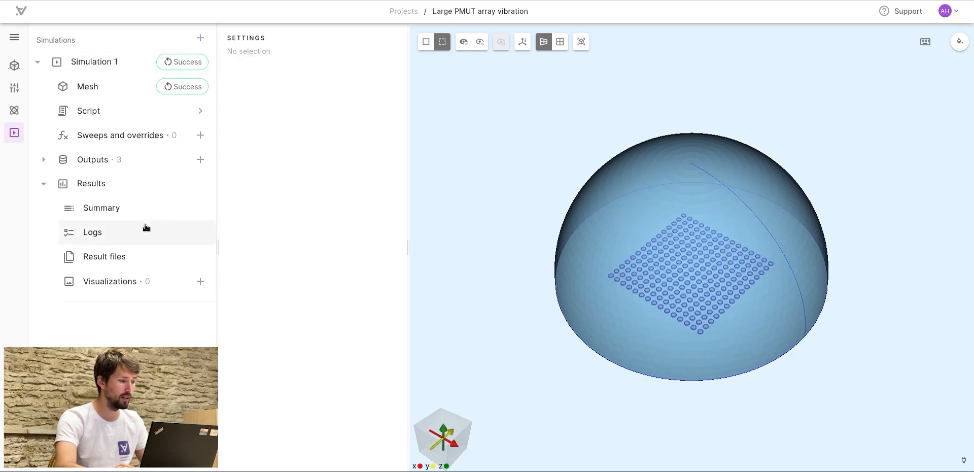
Examine the array simulation's Main log for mesh partitioning, degrees of freedom, gmres convergence and solve time.
click(120, 236)
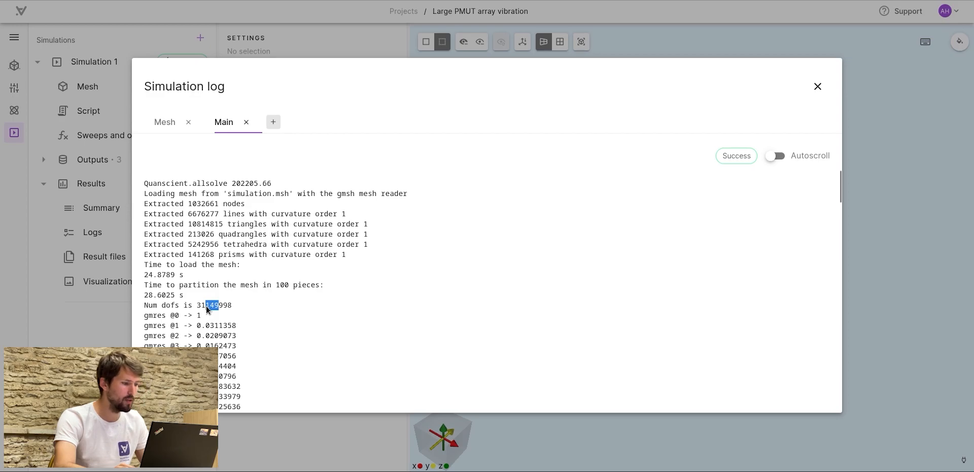
scroll(283, 244, down, 20)
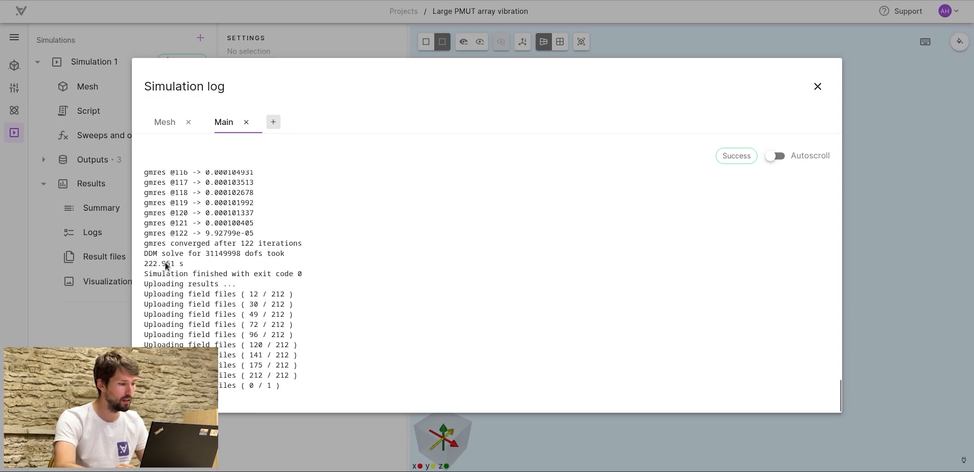
drag(158, 263, 144, 263)
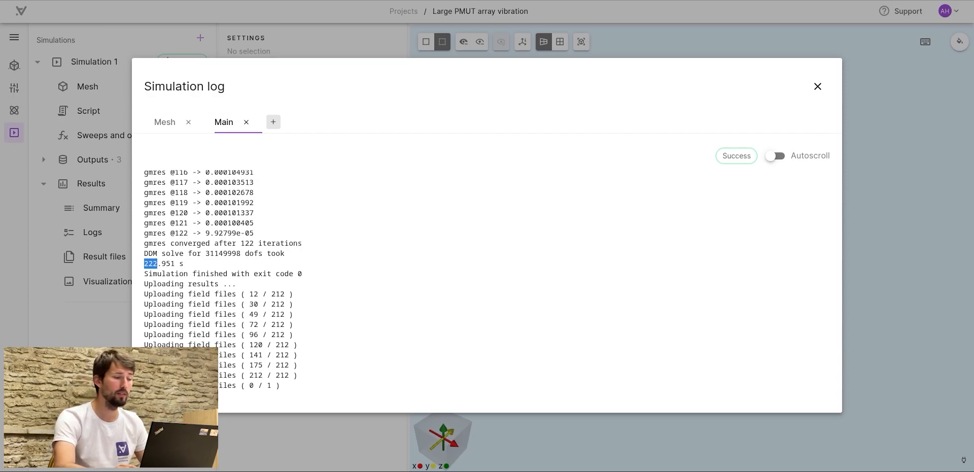
Close the simulation log and create a visualization of the p harmonic 2 field with a Slice filter.
click(74, 346)
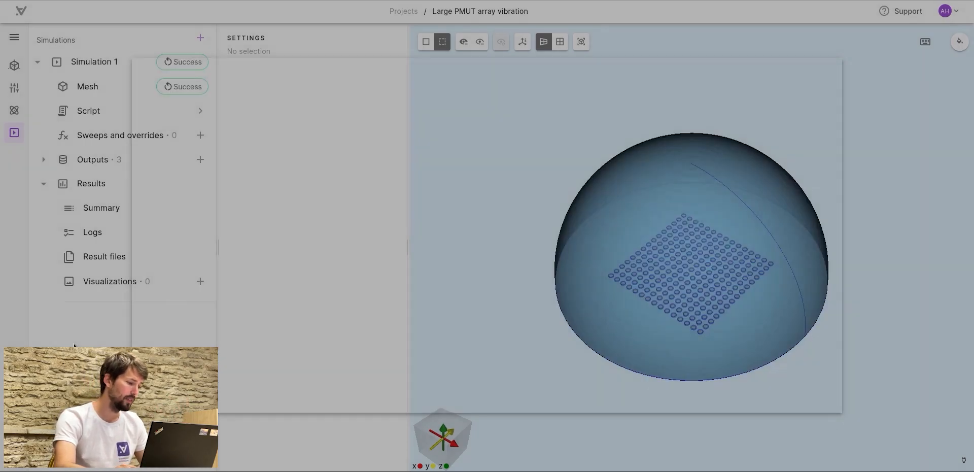
click(198, 284)
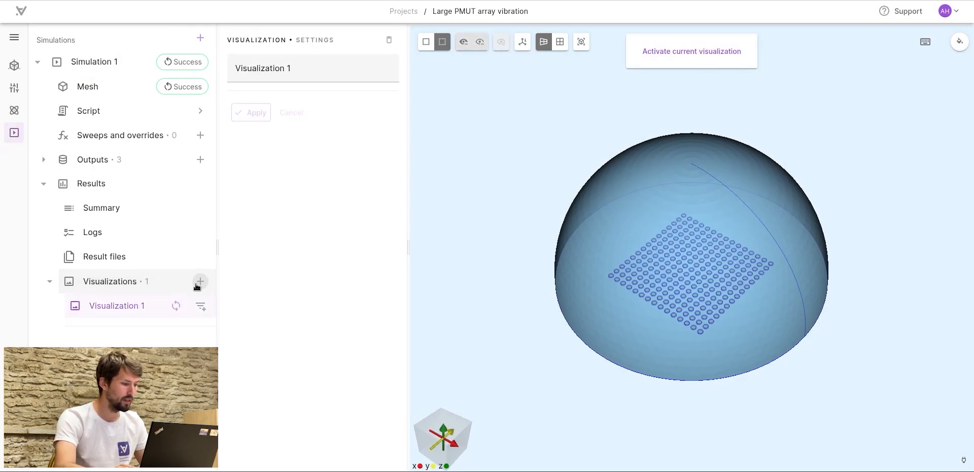
click(200, 307)
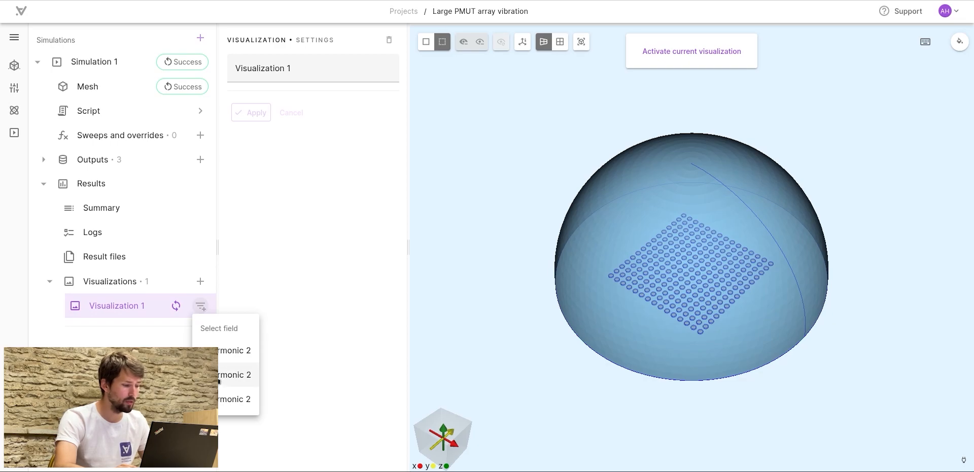
click(222, 375)
click(201, 329)
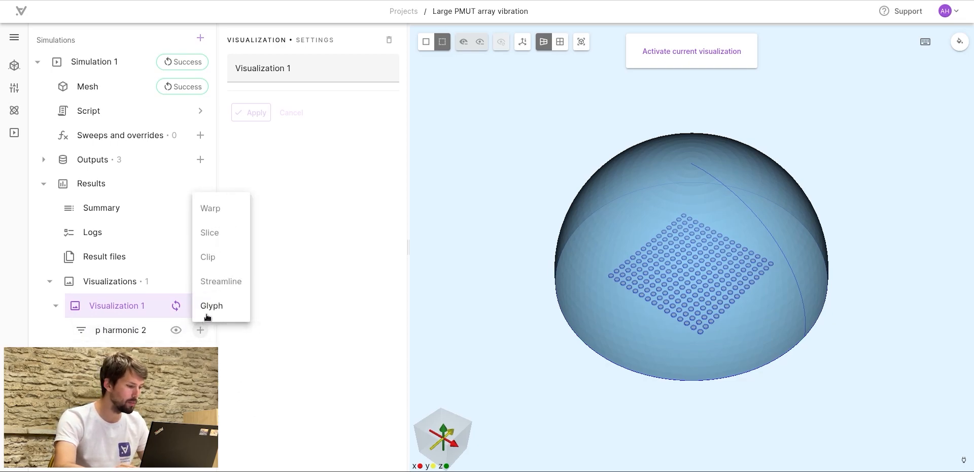
click(213, 234)
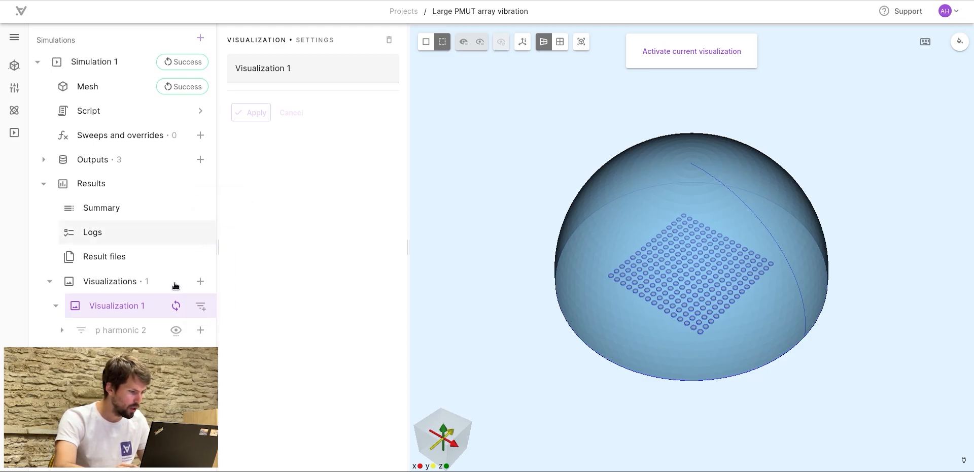
Move the slice plane along x through the array to an origin of about 0.0022 and apply the slice settings.
click(107, 354)
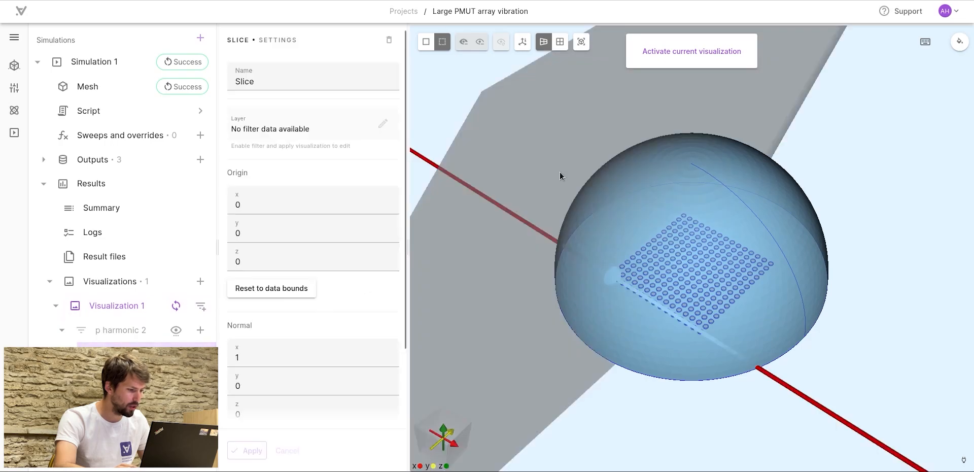
drag(678, 256, 708, 427)
drag(652, 413, 620, 413)
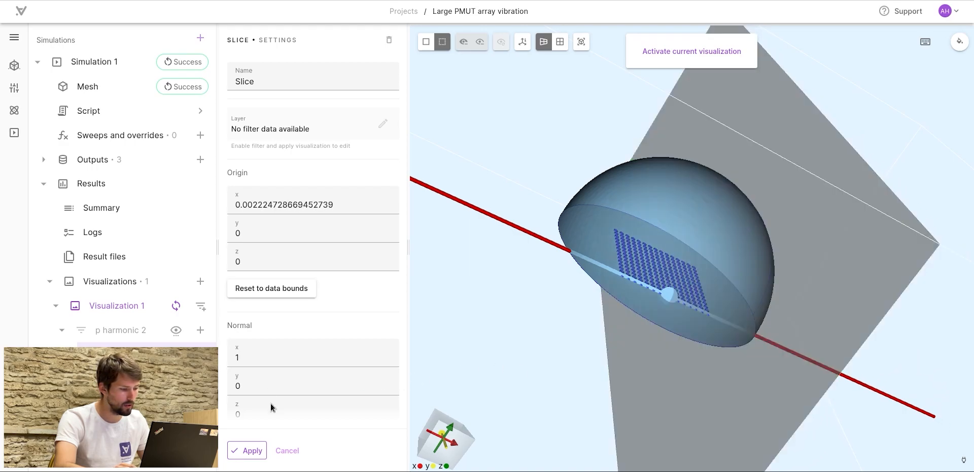
scroll(309, 348, down, 2)
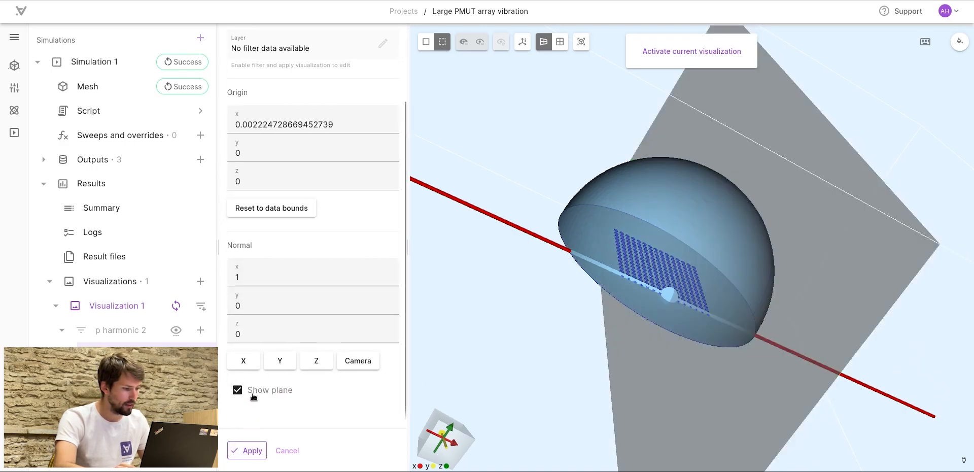
click(237, 390)
click(246, 451)
Activate the current visualization and inspect the pressure wave pattern on the slice above the array.
click(653, 65)
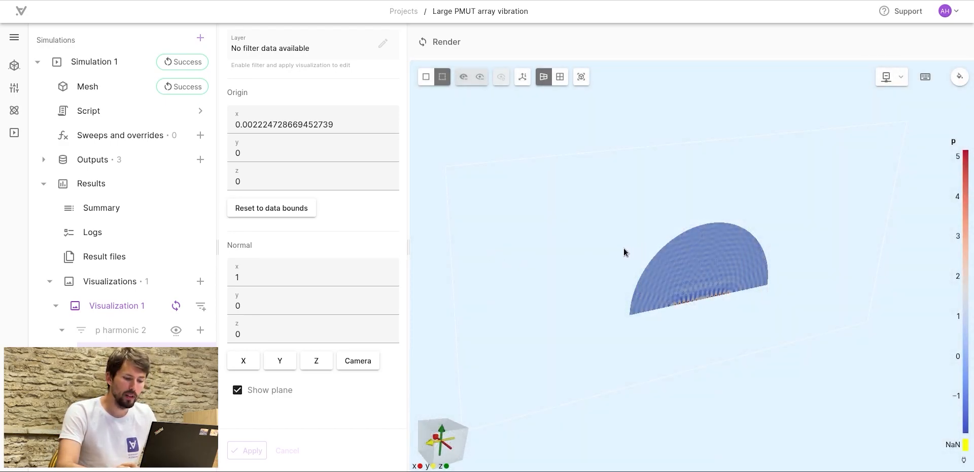
scroll(627, 242, up, 5)
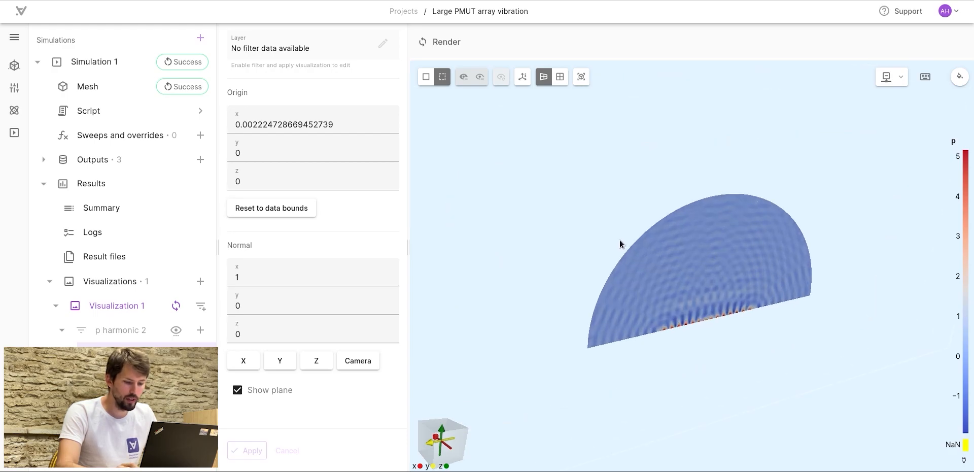
scroll(560, 223, down, 5)
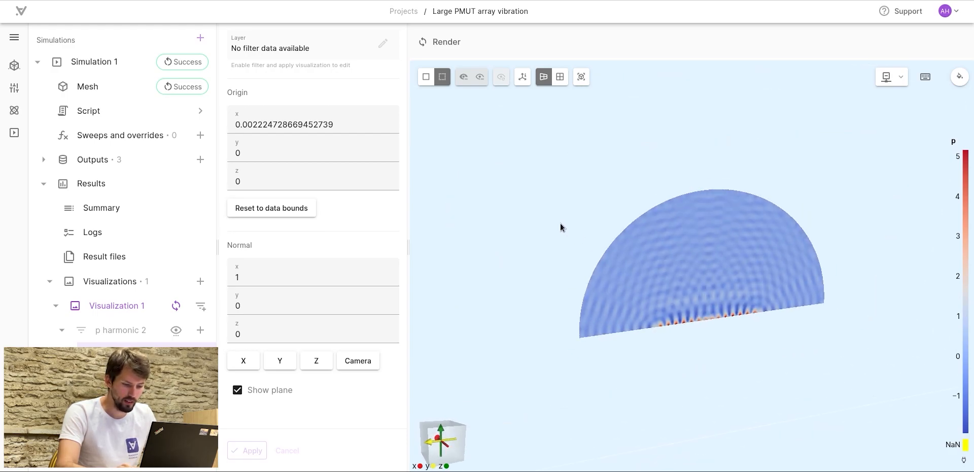